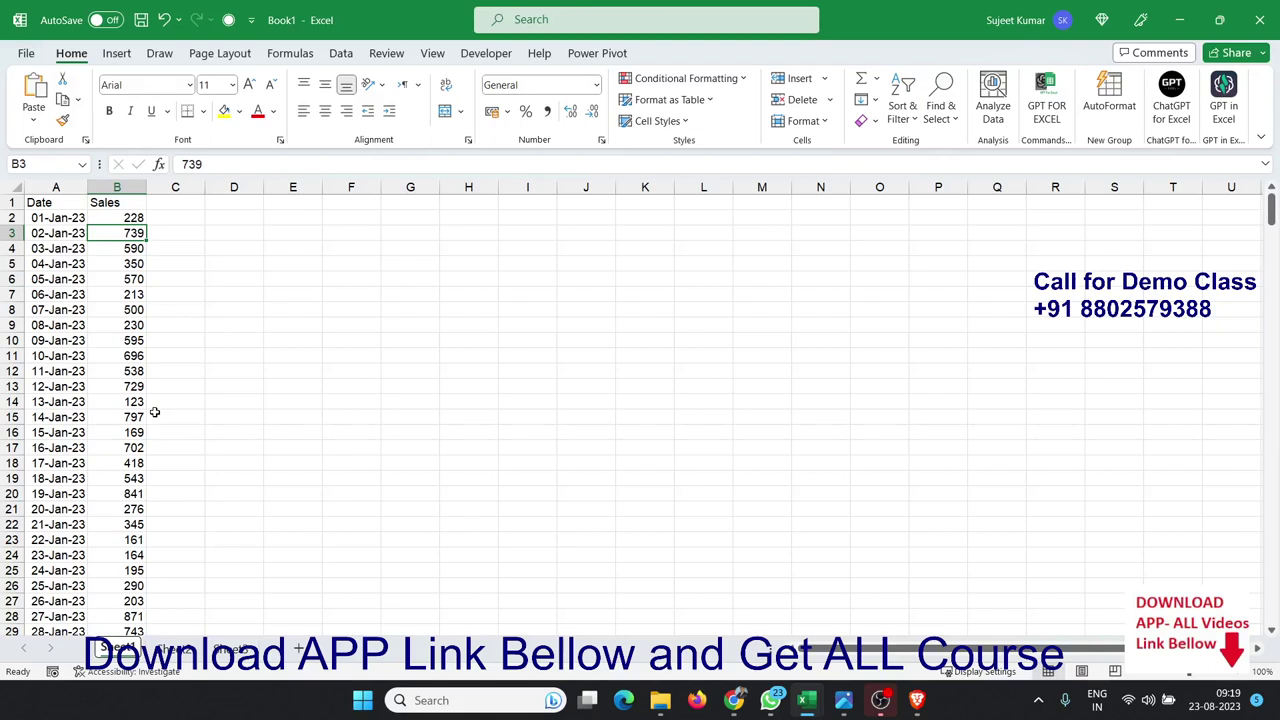
# Step: Jump between the ends of the Sales and Date columns to see how far the table runs
pyautogui.click(143, 387)
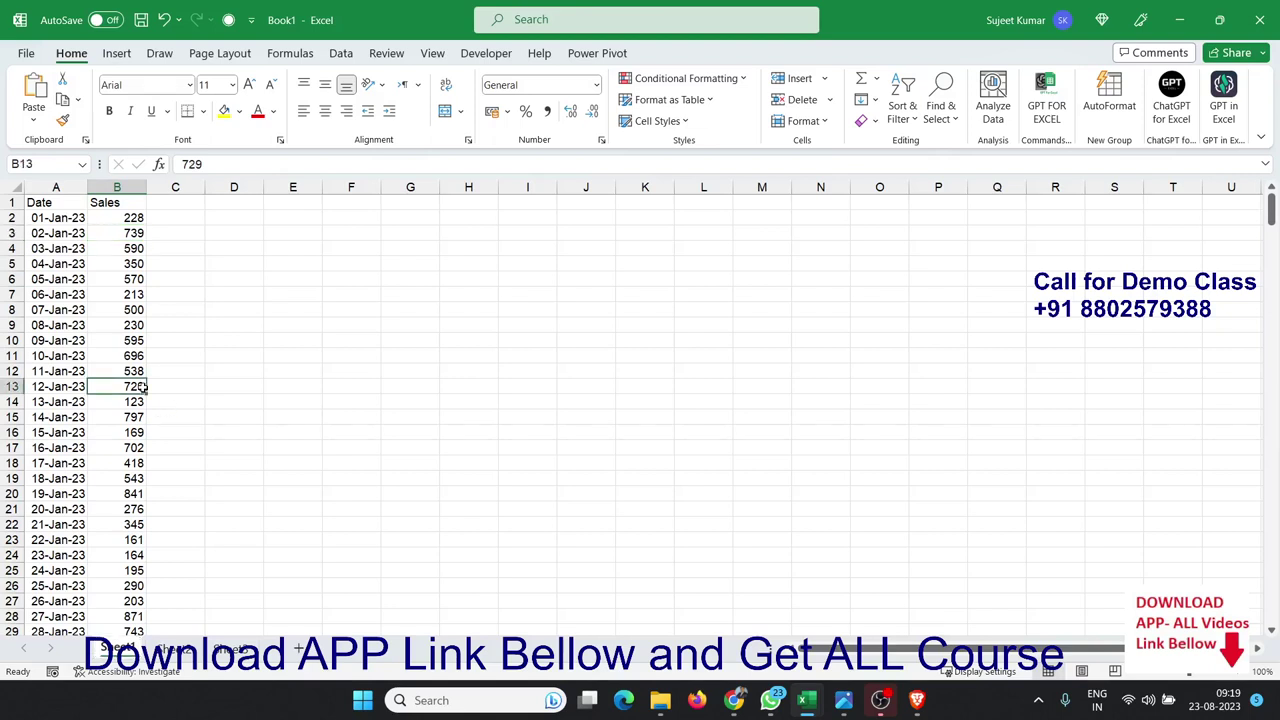
pyautogui.hotkey('ctrl', 'Down')
pyautogui.hotkey('ctrl', 'Up')
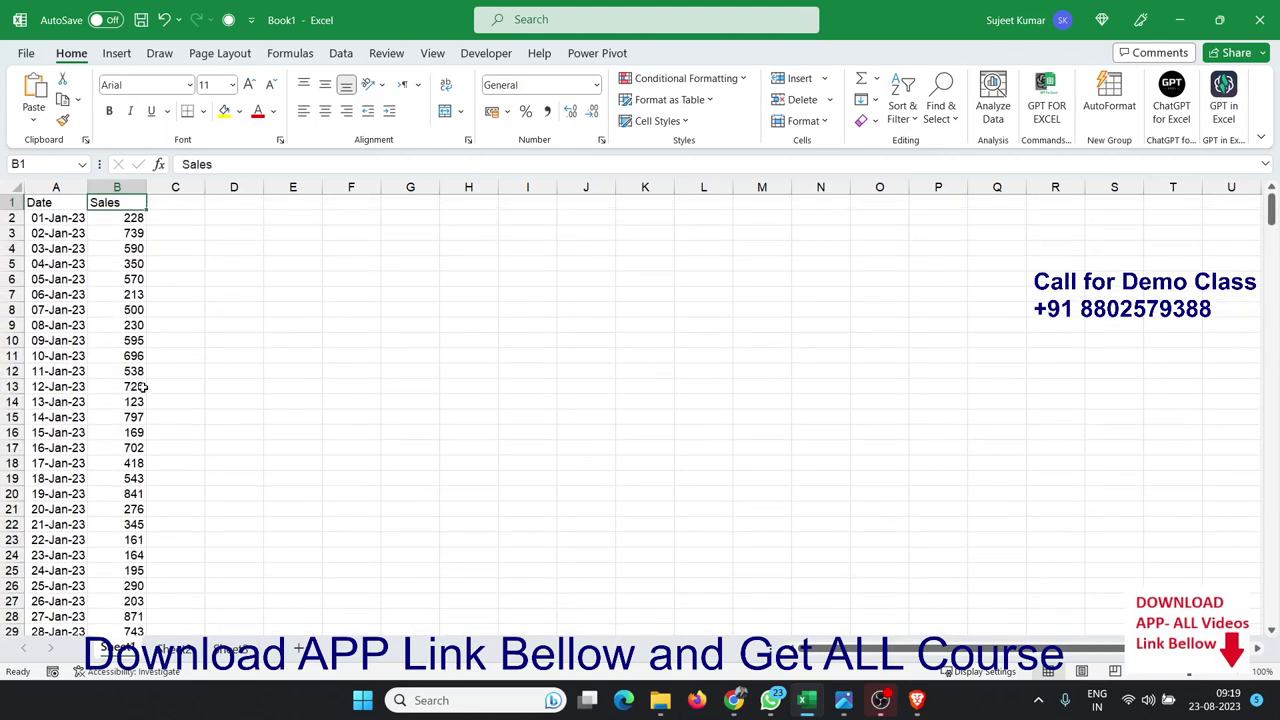
pyautogui.hotkey('ctrl', 'Left')
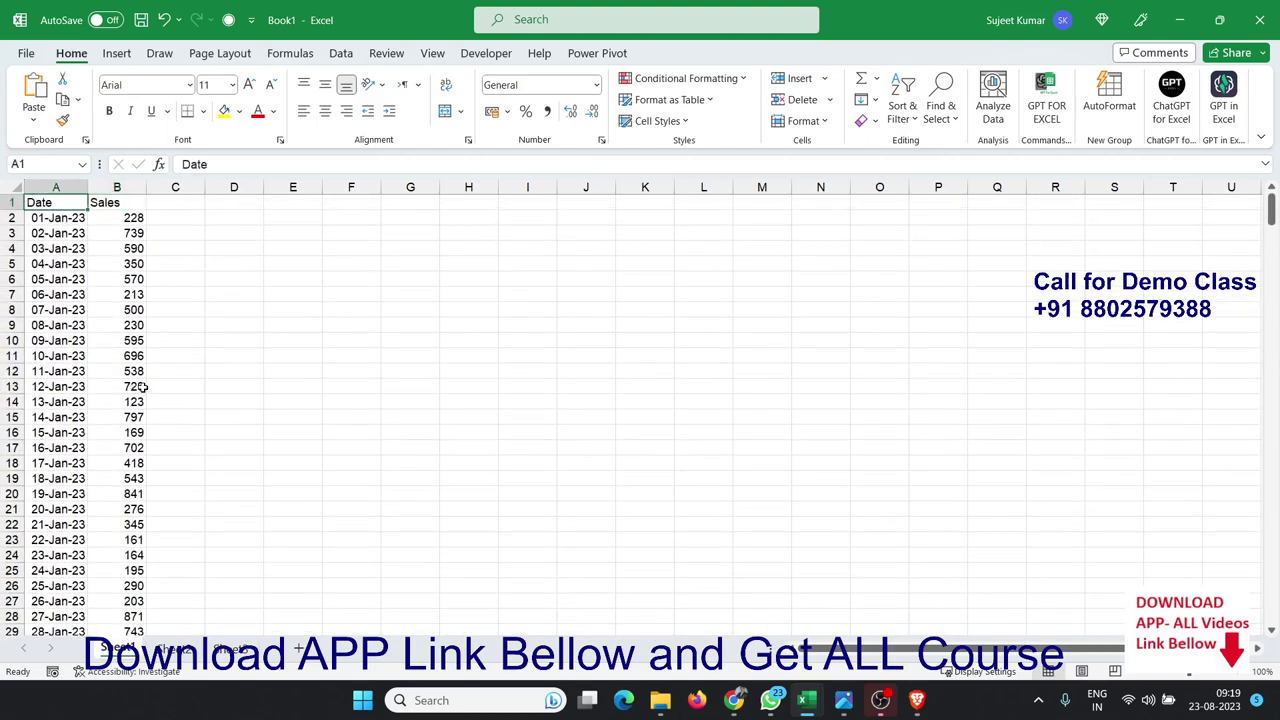
pyautogui.hotkey('ctrl', 'Right')
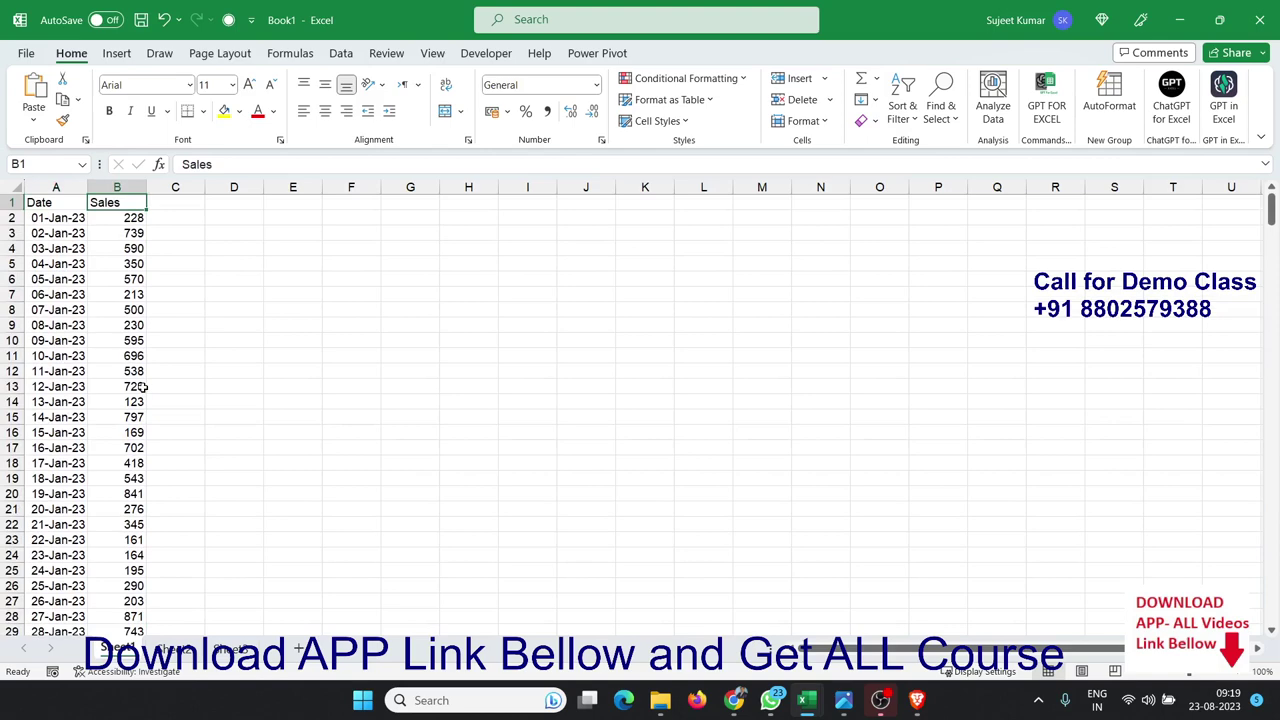
pyautogui.hotkey('ctrl', 'Left')
pyautogui.hotkey('ctrl', 'Down')
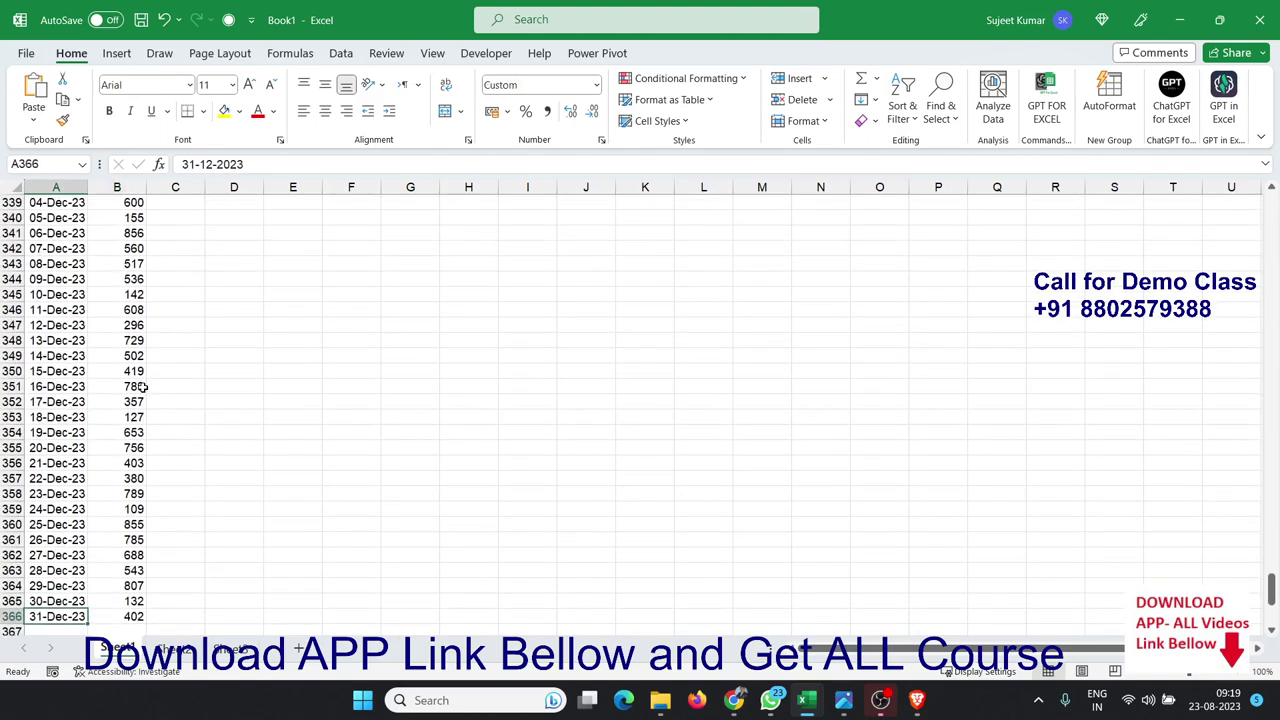
pyautogui.hotkey('ctrl', 'Up')
pyautogui.hotkey('ctrl', 'Down')
pyautogui.hotkey('ctrl', 'Up')
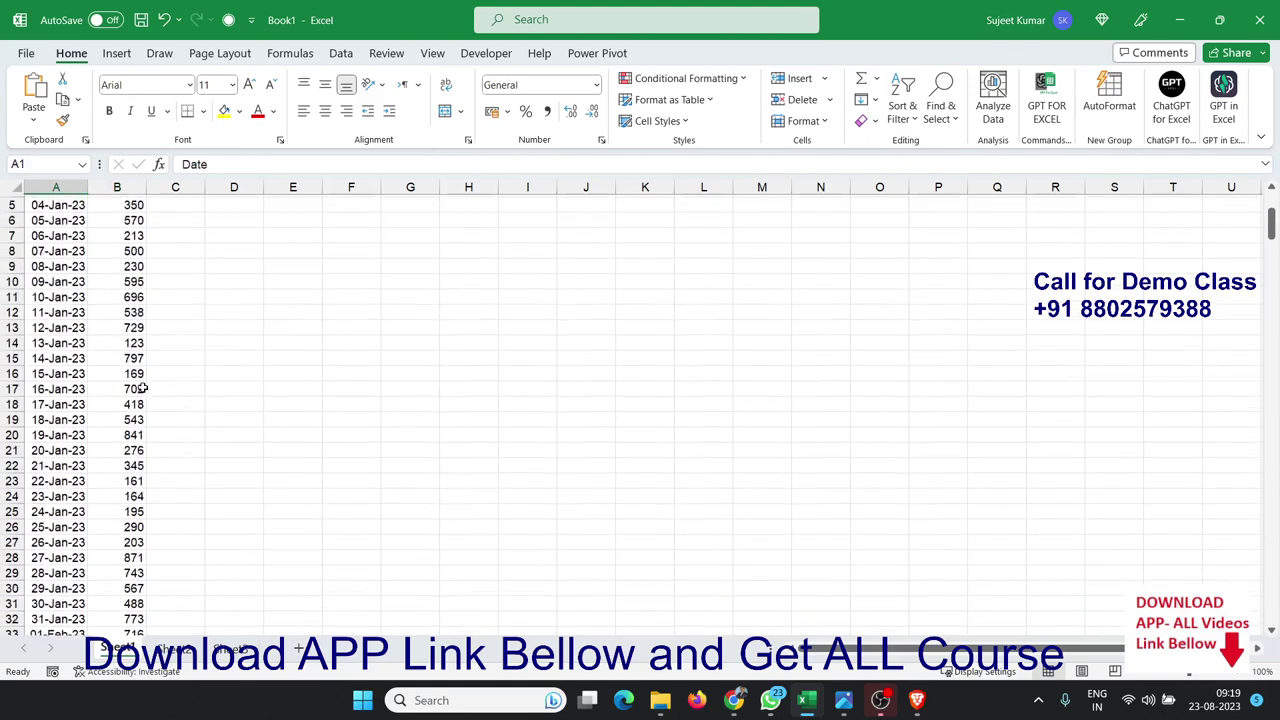
# Step: Check the first and last entries: 31-Dec-23 is the last date and 402 the last sales value
pyautogui.press('Down')
pyautogui.press('Right')
pyautogui.hotkey('ctrl', 'Down')
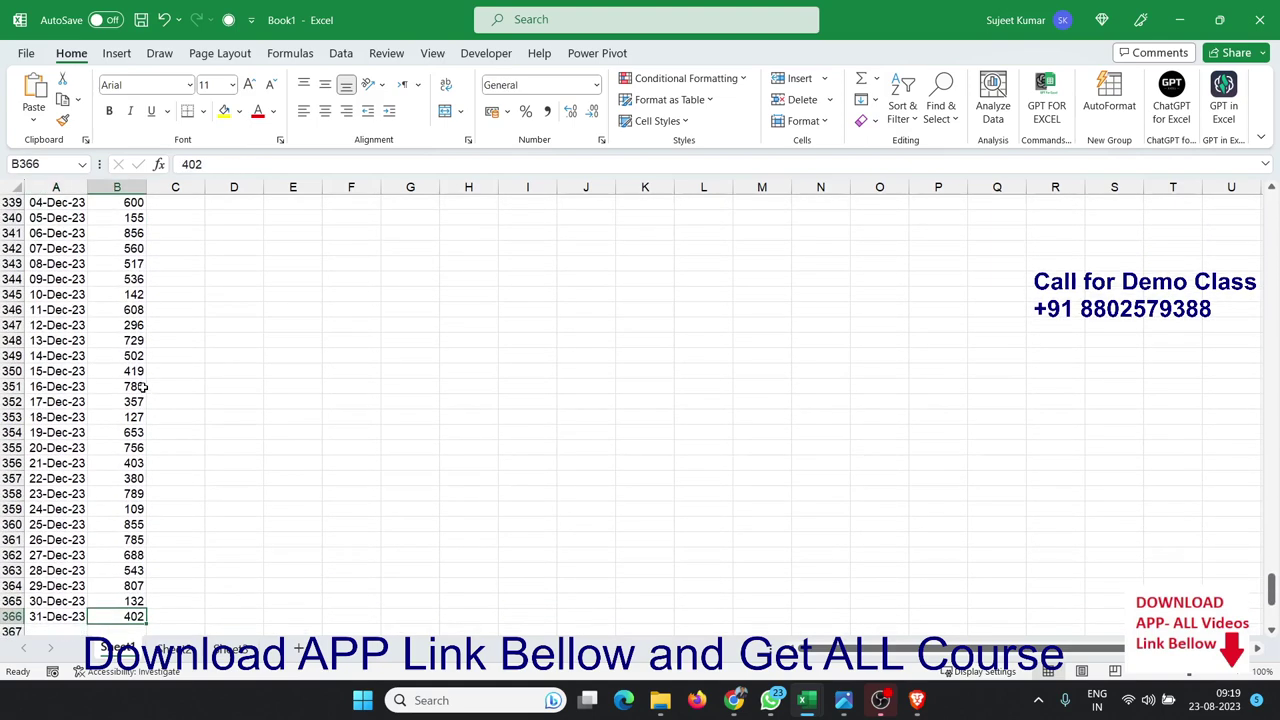
pyautogui.press('Left')
pyautogui.hotkey('ctrl', 'Up')
pyautogui.press('Down')
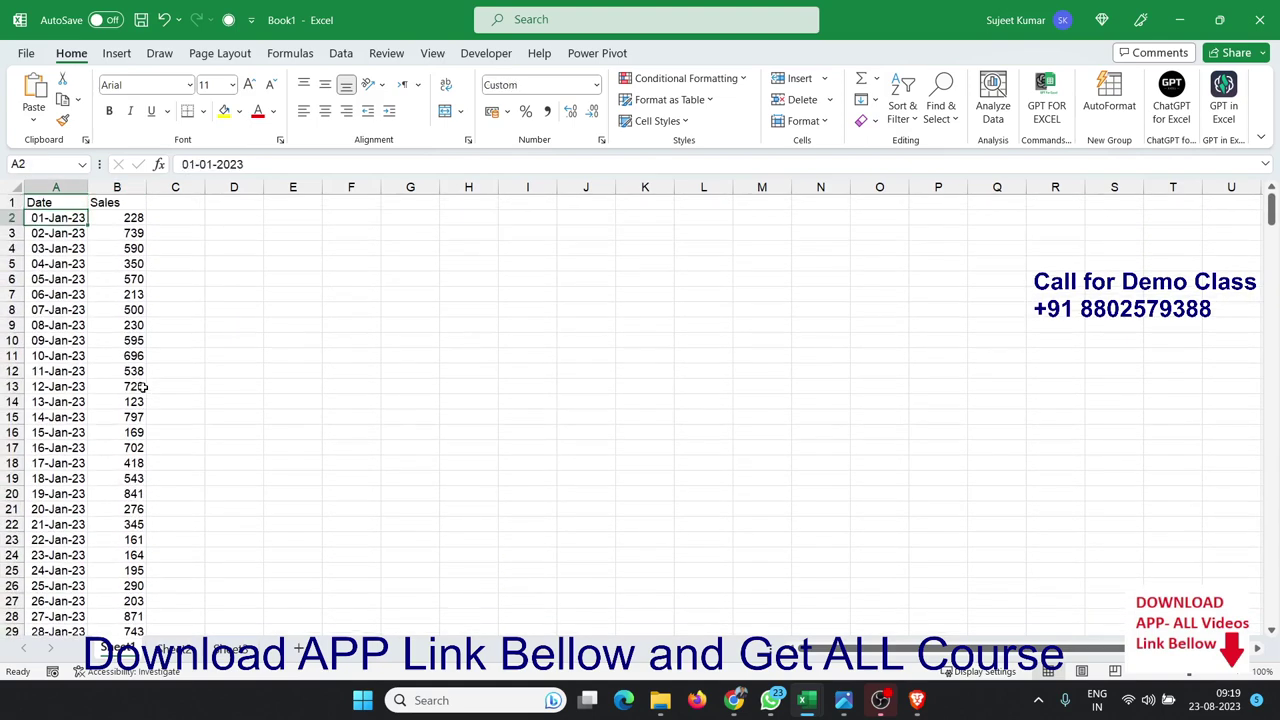
pyautogui.hotkey('ctrl', 'Down')
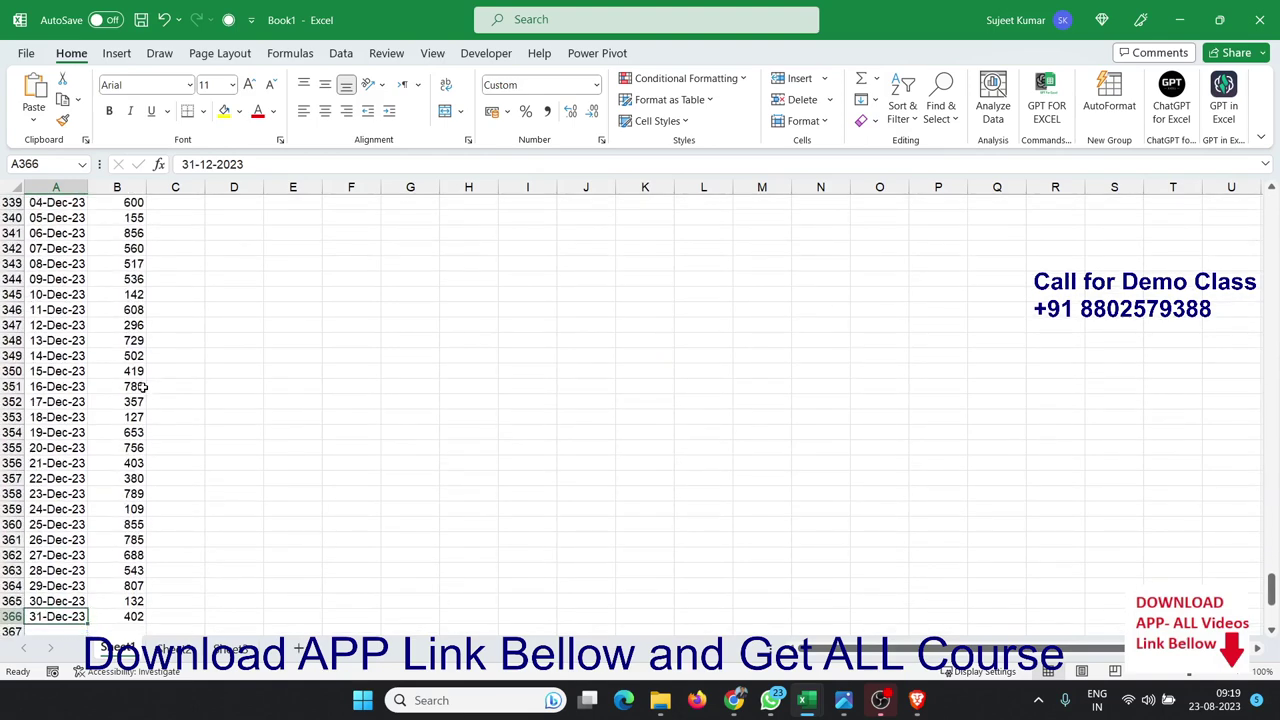
pyautogui.press('Right')
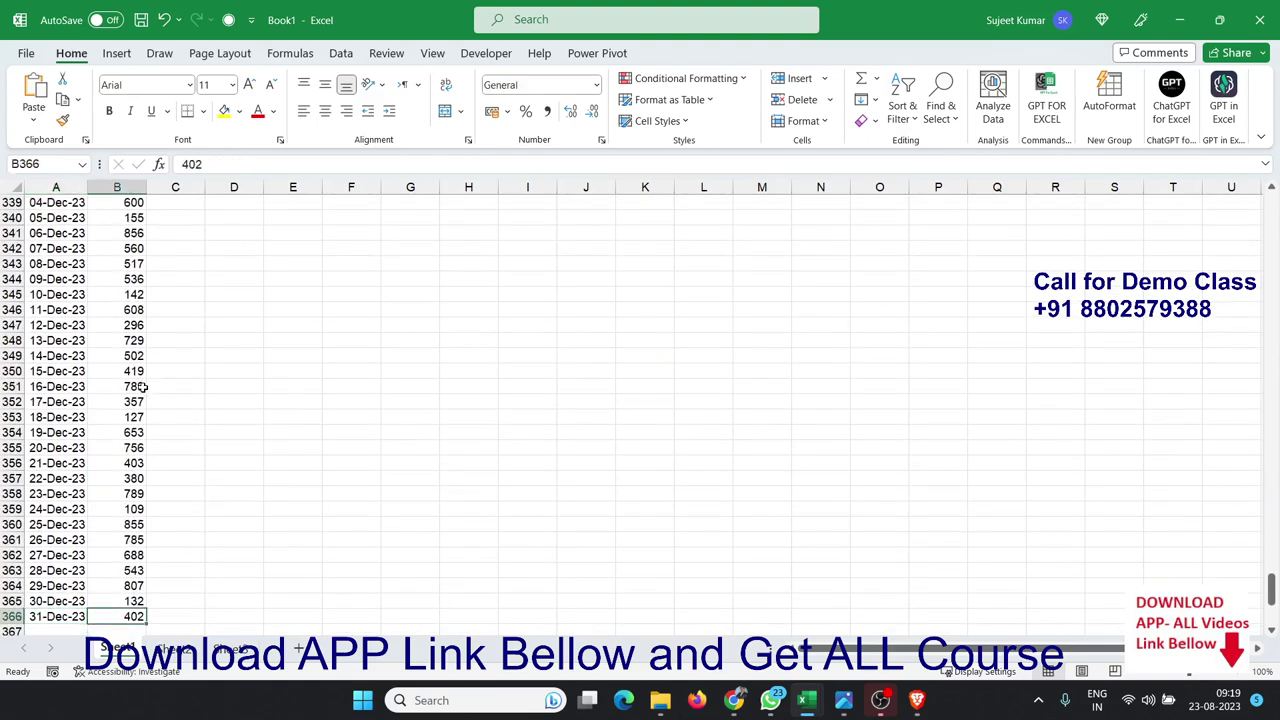
pyautogui.hotkey('ctrl', 'Up')
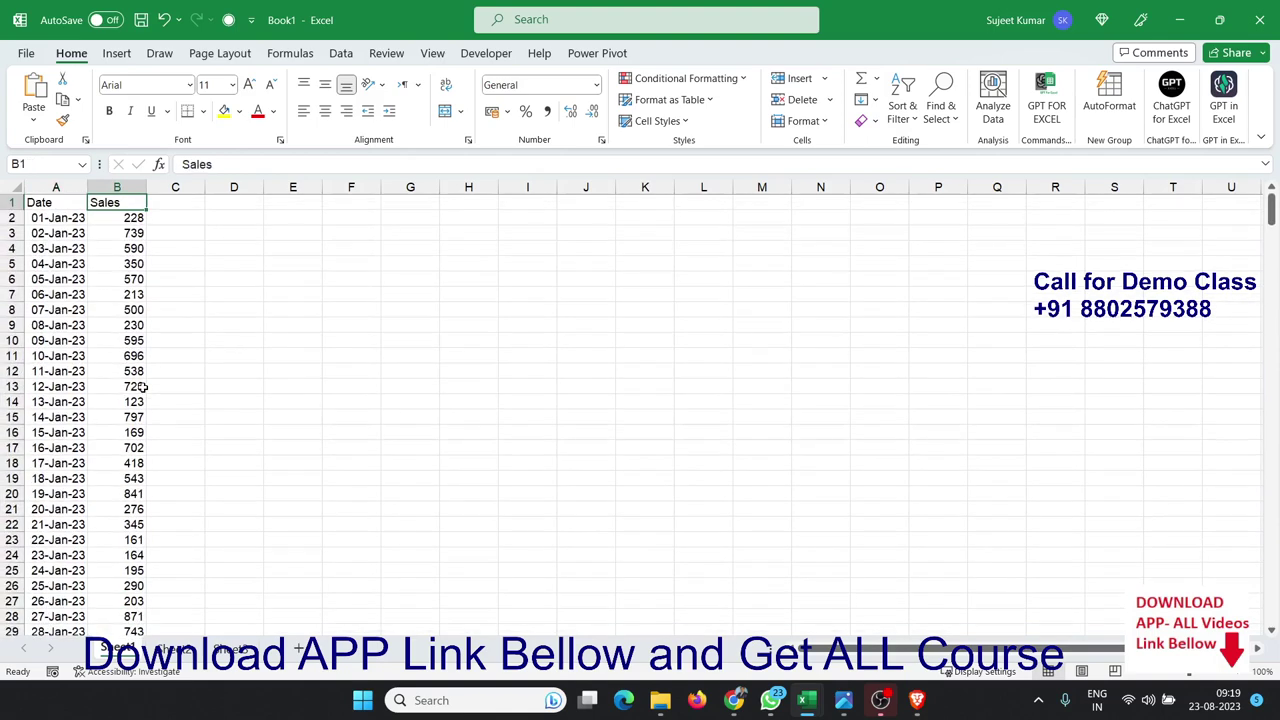
pyautogui.press('Down')
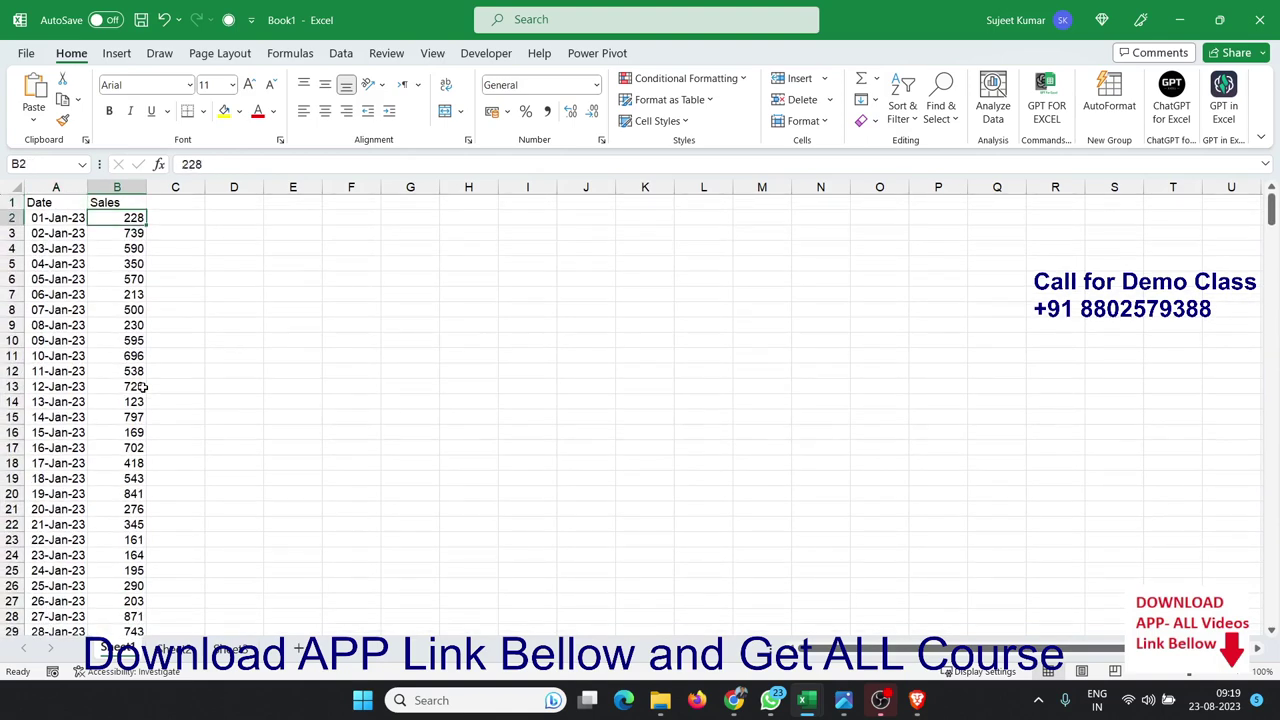
# Step: Select the whole Date and Sales table, A1:B366, starting from the headers
pyautogui.press('Up')
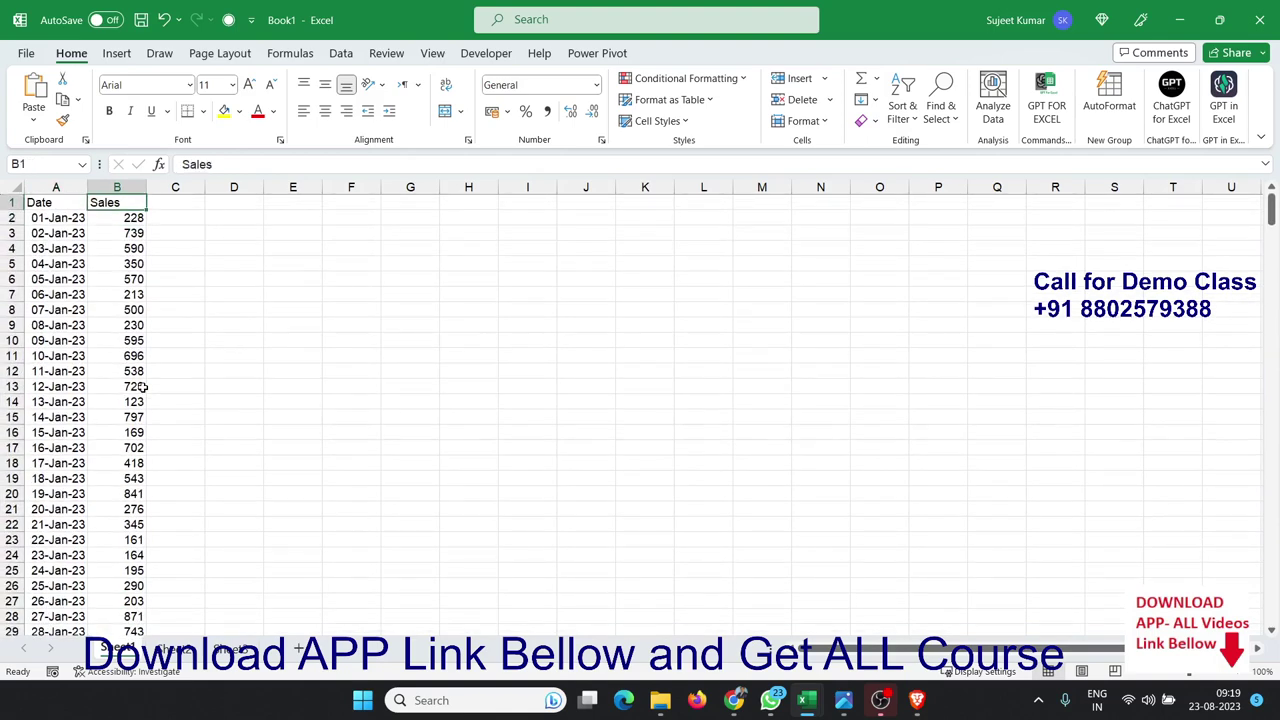
pyautogui.press('Left')
pyautogui.hotkey('shift', 'Right')
pyautogui.hotkey('ctrl', 'shift', 'Down')
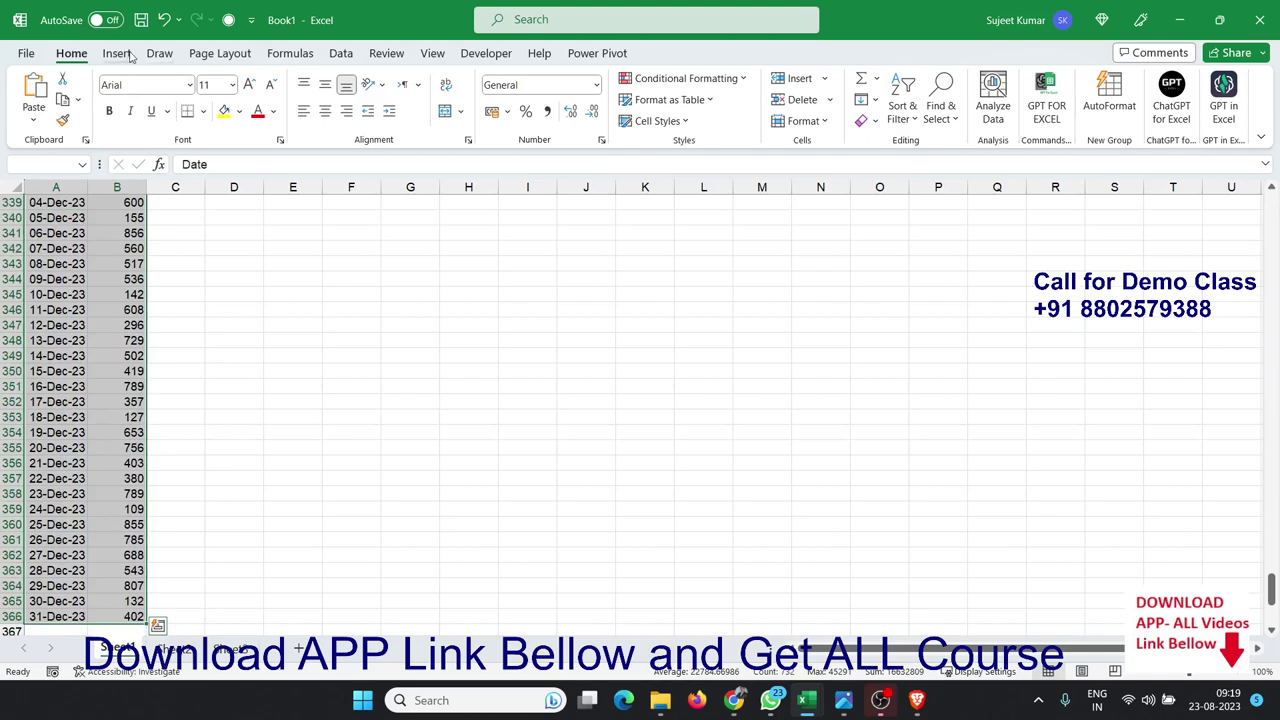
pyautogui.click(116, 53)
pyautogui.click(470, 100)
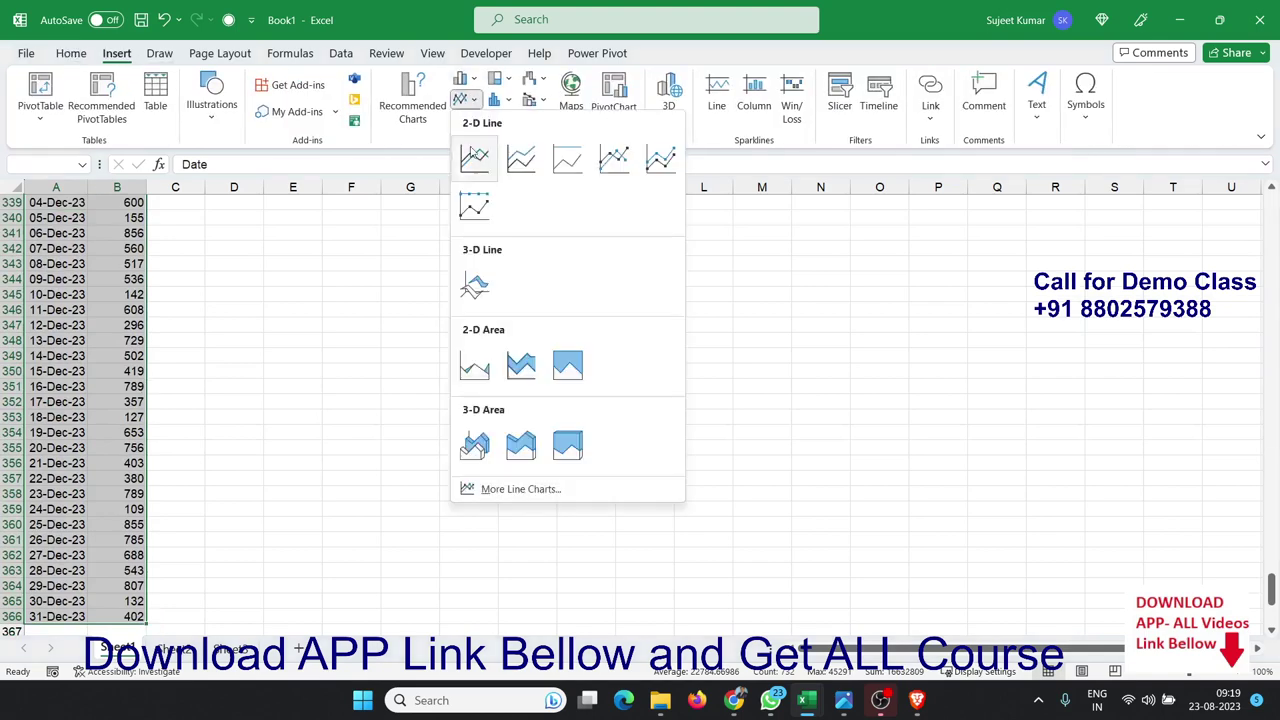
pyautogui.click(474, 157)
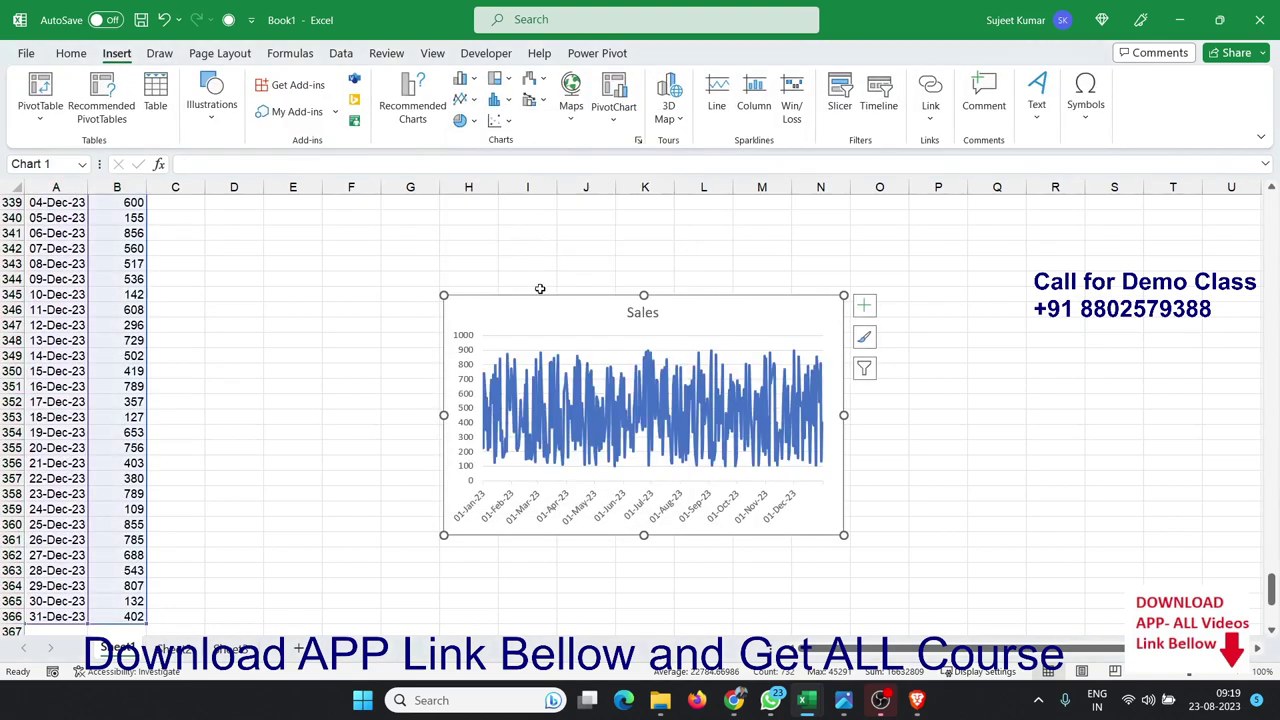
pyautogui.moveTo(535, 300); pyautogui.dragTo(329, 227)
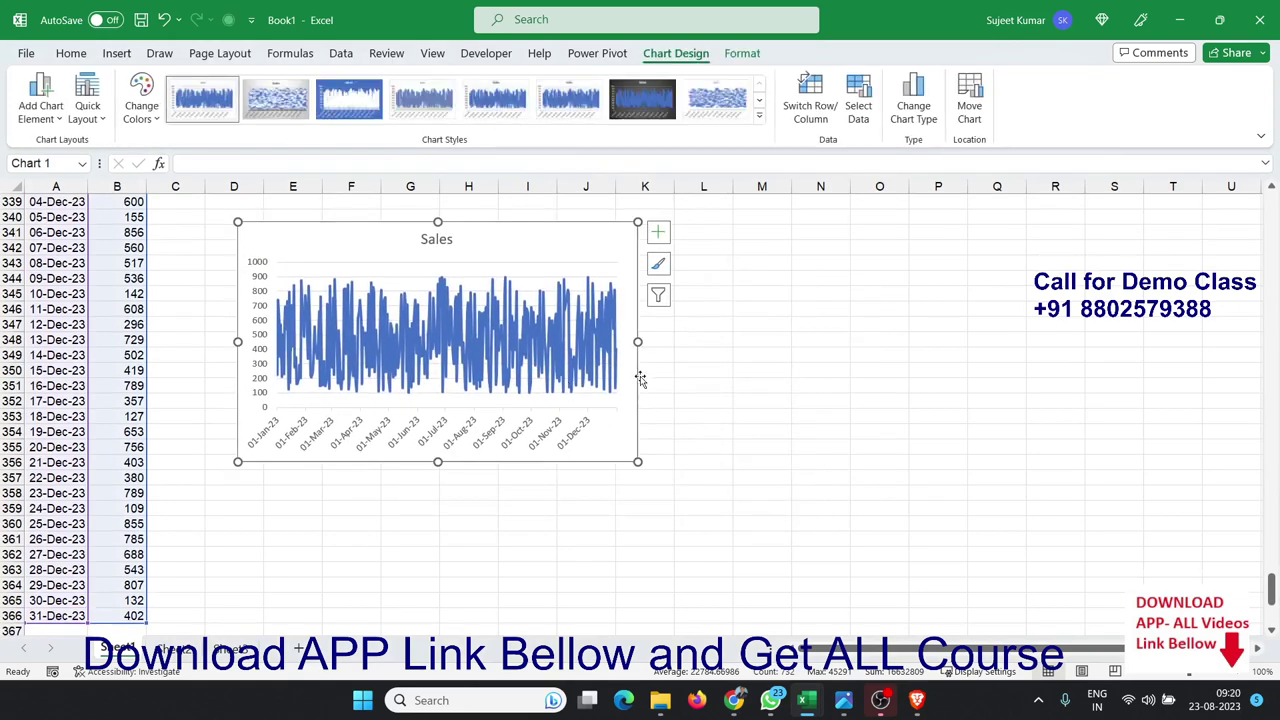
pyautogui.moveTo(637, 341); pyautogui.dragTo(1098, 354)
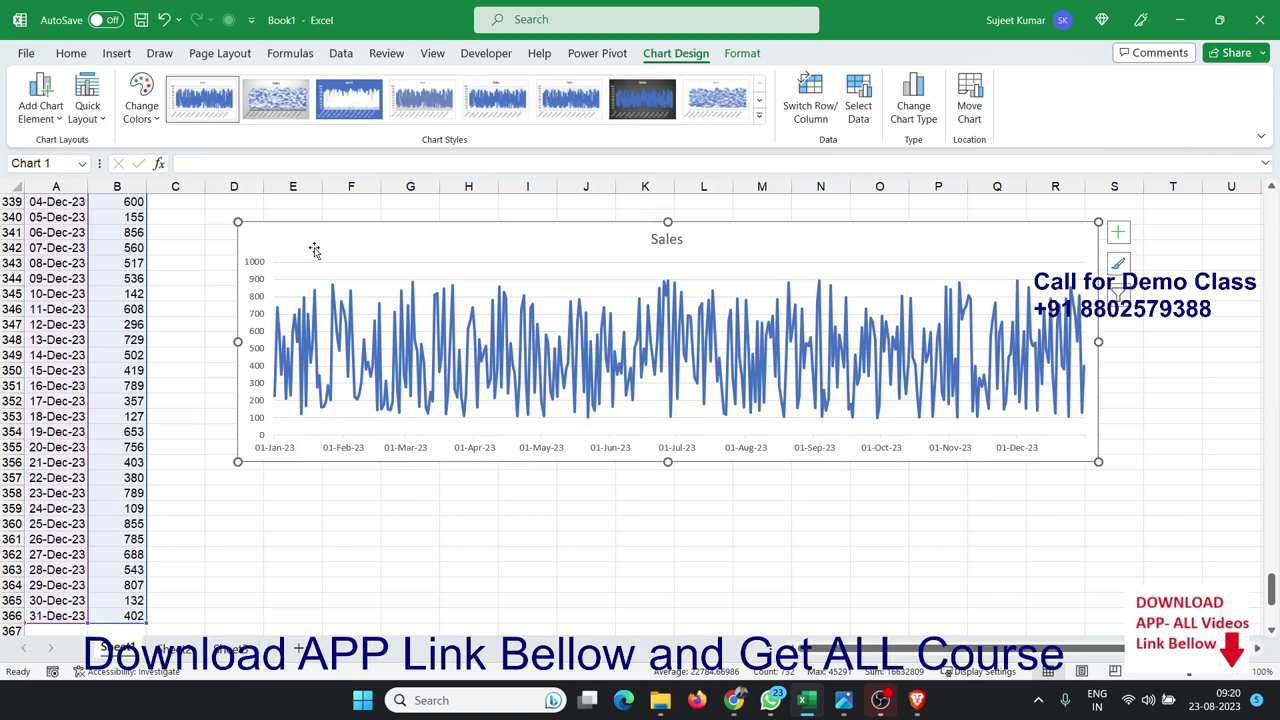
pyautogui.press('Delete')
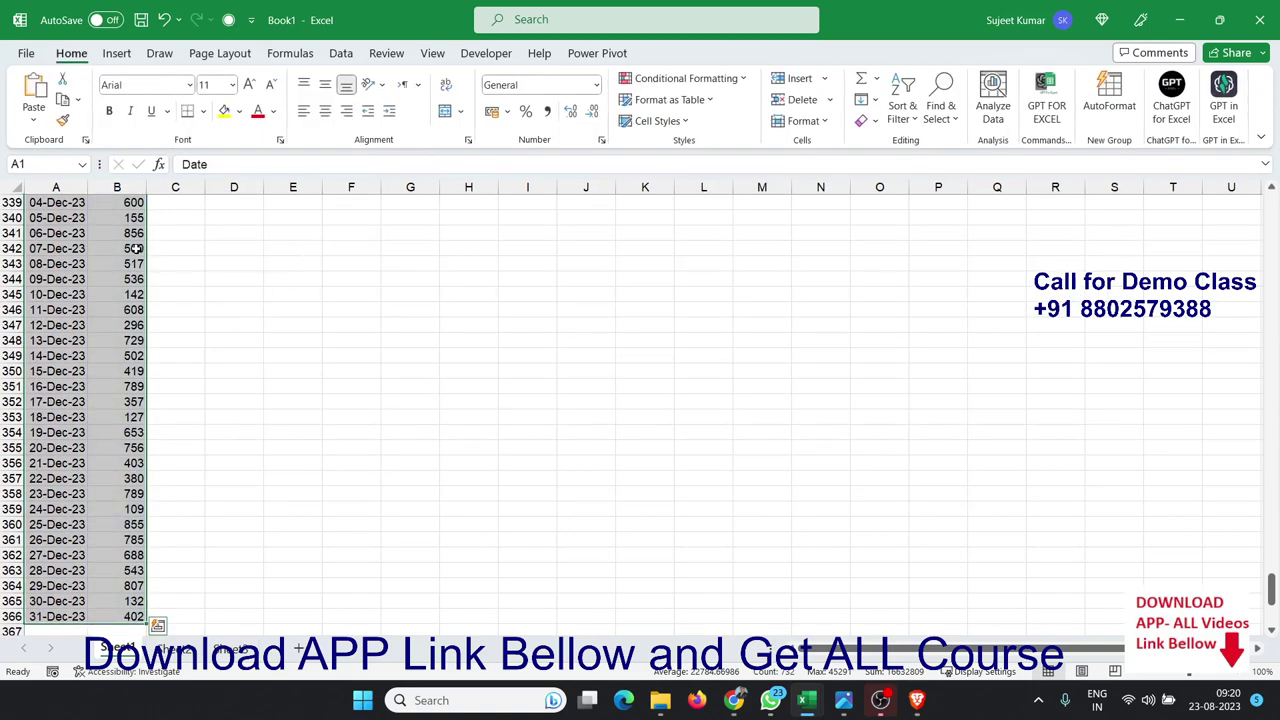
# Step: Clear the table selection, go back to the top and select the Date header in A1
pyautogui.click(133, 248)
pyautogui.hotkey('ctrl', 'Up')
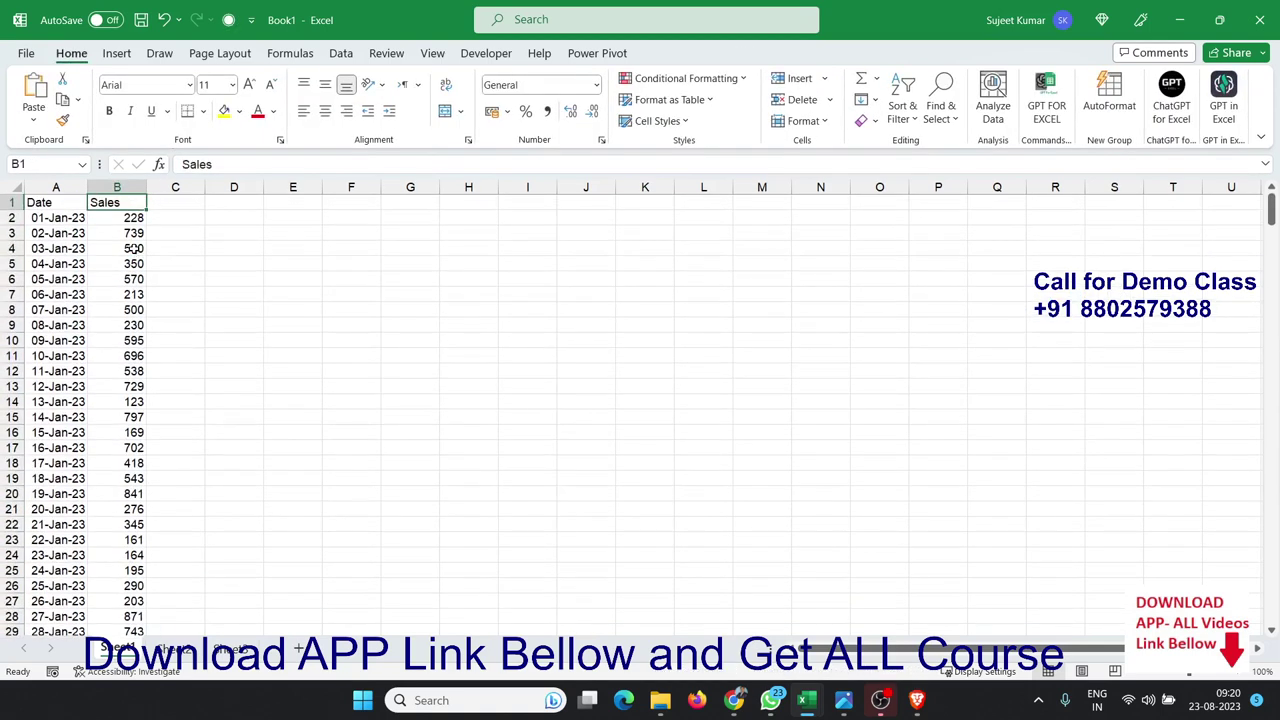
pyautogui.press('Down')
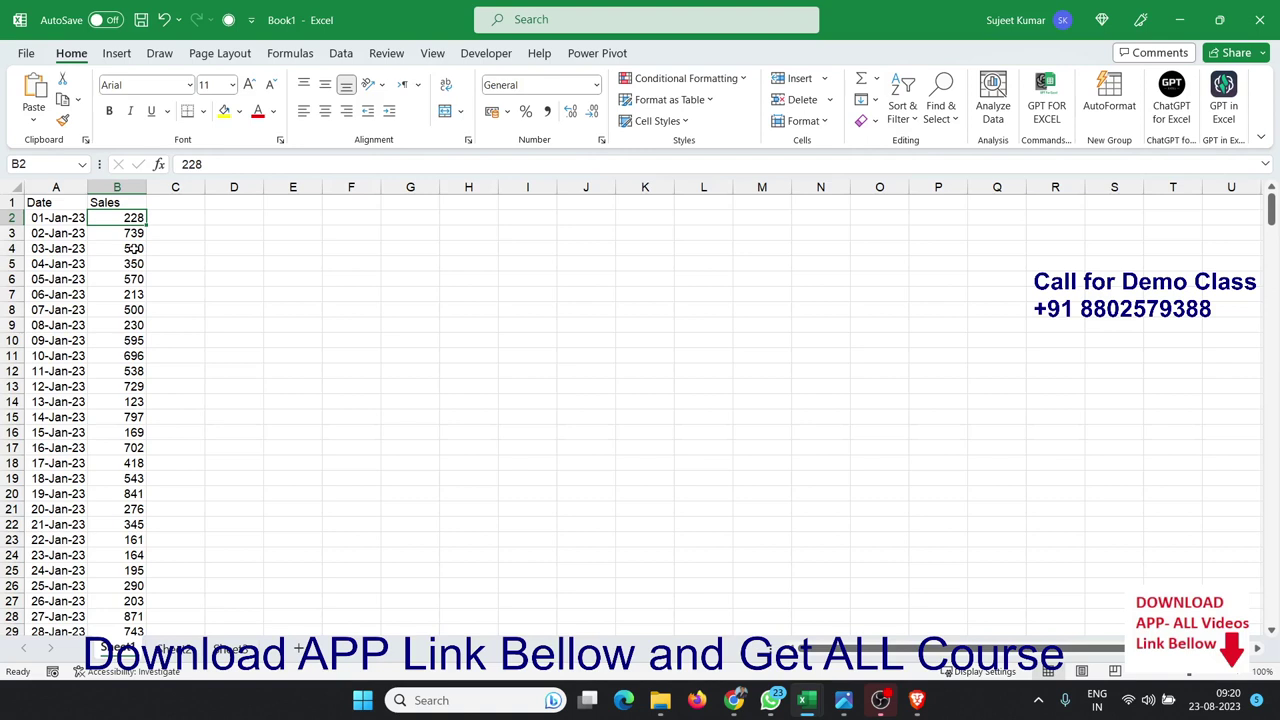
pyautogui.click(40, 210)
# Step: Copy the Date and Sales headers into F4 and G4 to start a helper table
pyautogui.hotkey('ctrl', 'c')
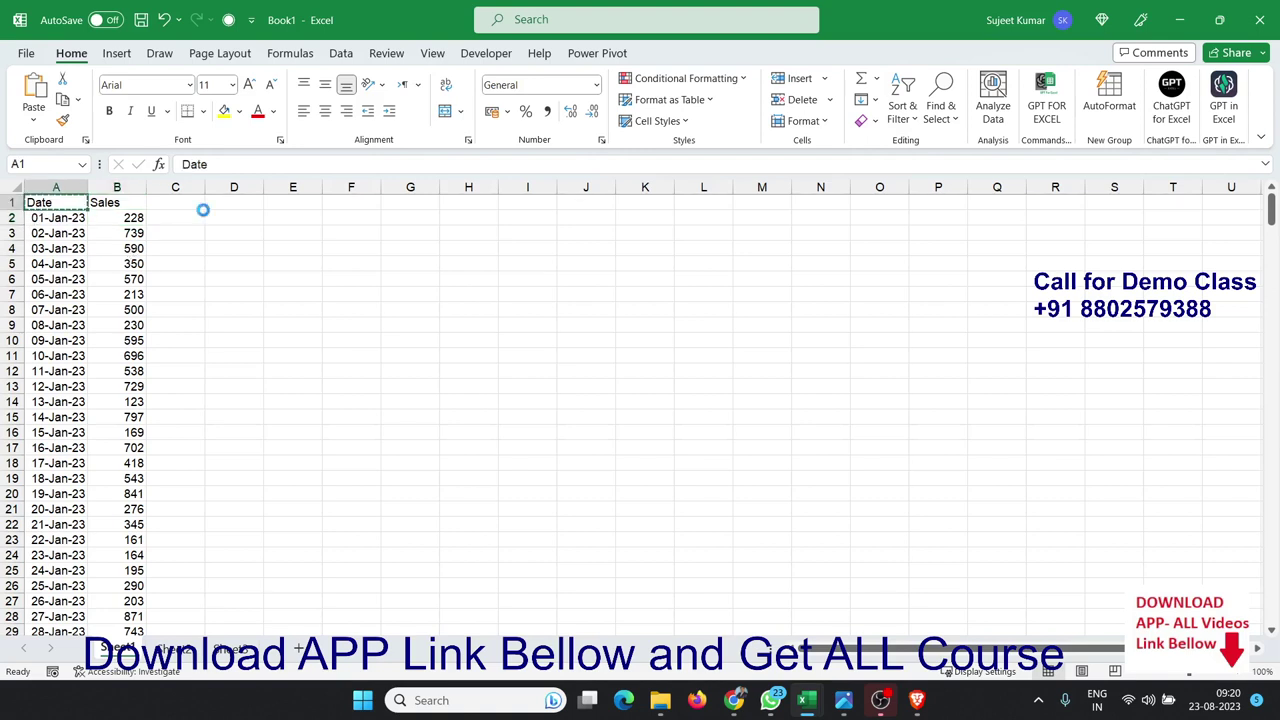
pyautogui.press('Right')
pyautogui.press('Right')
pyautogui.press('Right')
pyautogui.press('Right')
pyautogui.press('Down')
pyautogui.press('Down')
pyautogui.press('Right')
pyautogui.press('Down')
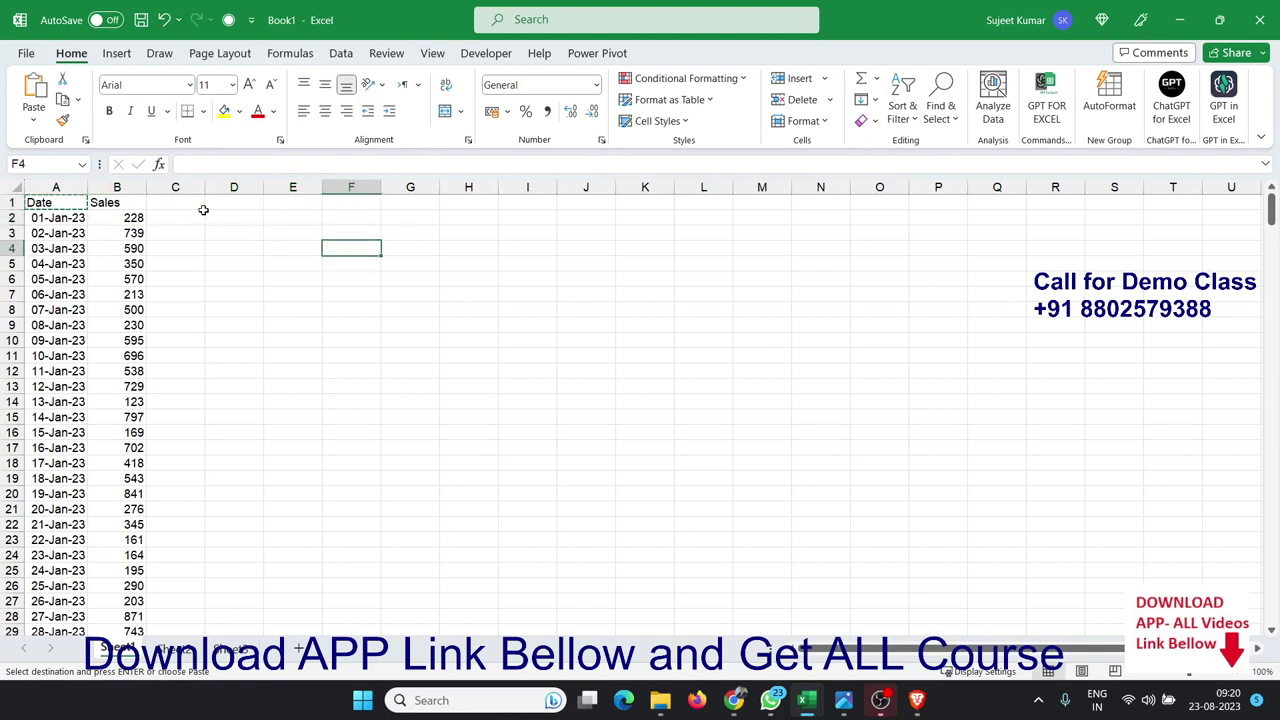
pyautogui.hotkey('ctrl', 'v')
pyautogui.press('Left')
pyautogui.press('Left')
pyautogui.press('Left')
pyautogui.press('Left')
pyautogui.press('Up')
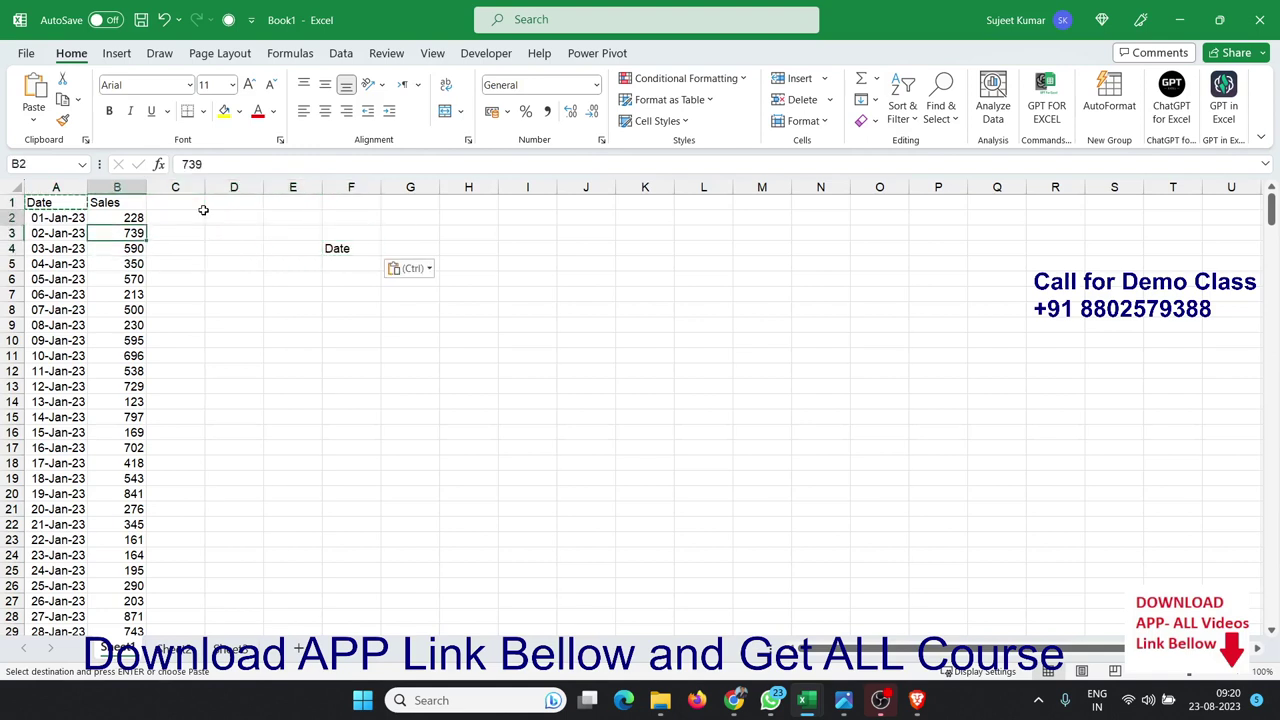
pyautogui.press('Up')
pyautogui.press('Up')
pyautogui.hotkey('ctrl', 'c')
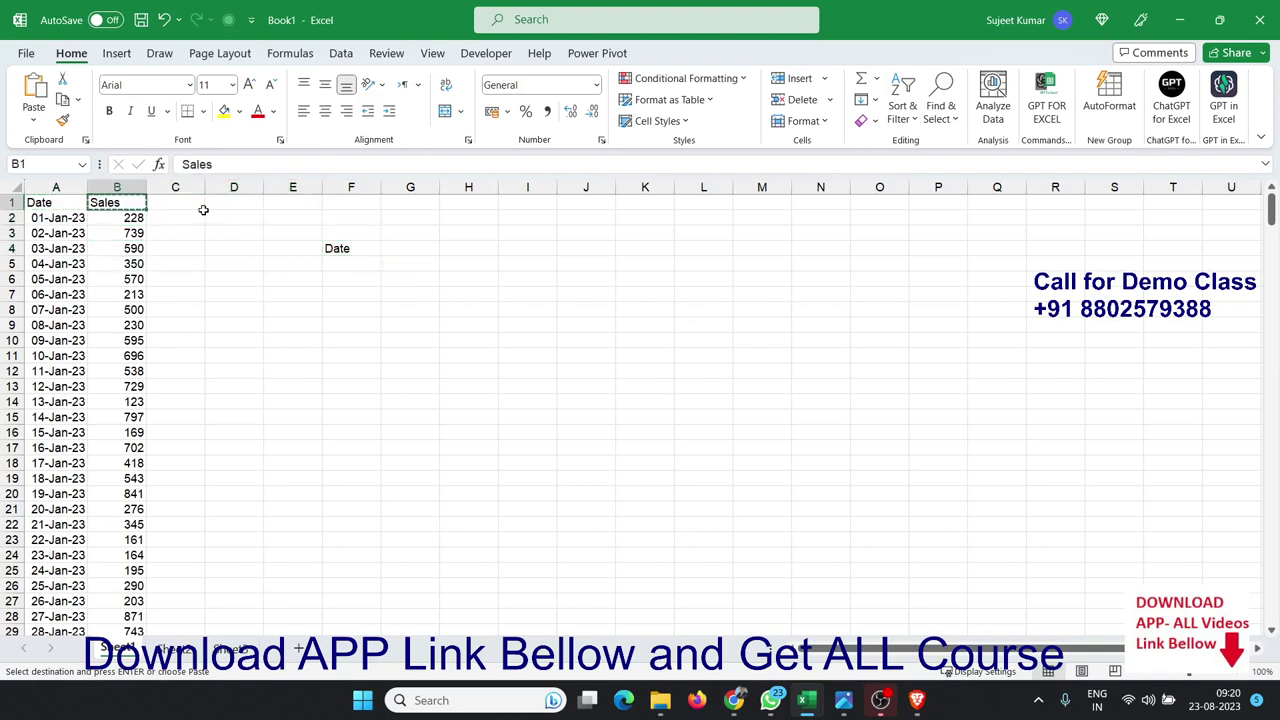
pyautogui.press('Right')
pyautogui.press('Right')
pyautogui.press('Right')
pyautogui.press('Right')
pyautogui.press('Right')
pyautogui.press('Down')
pyautogui.press('Down')
pyautogui.press('Down')
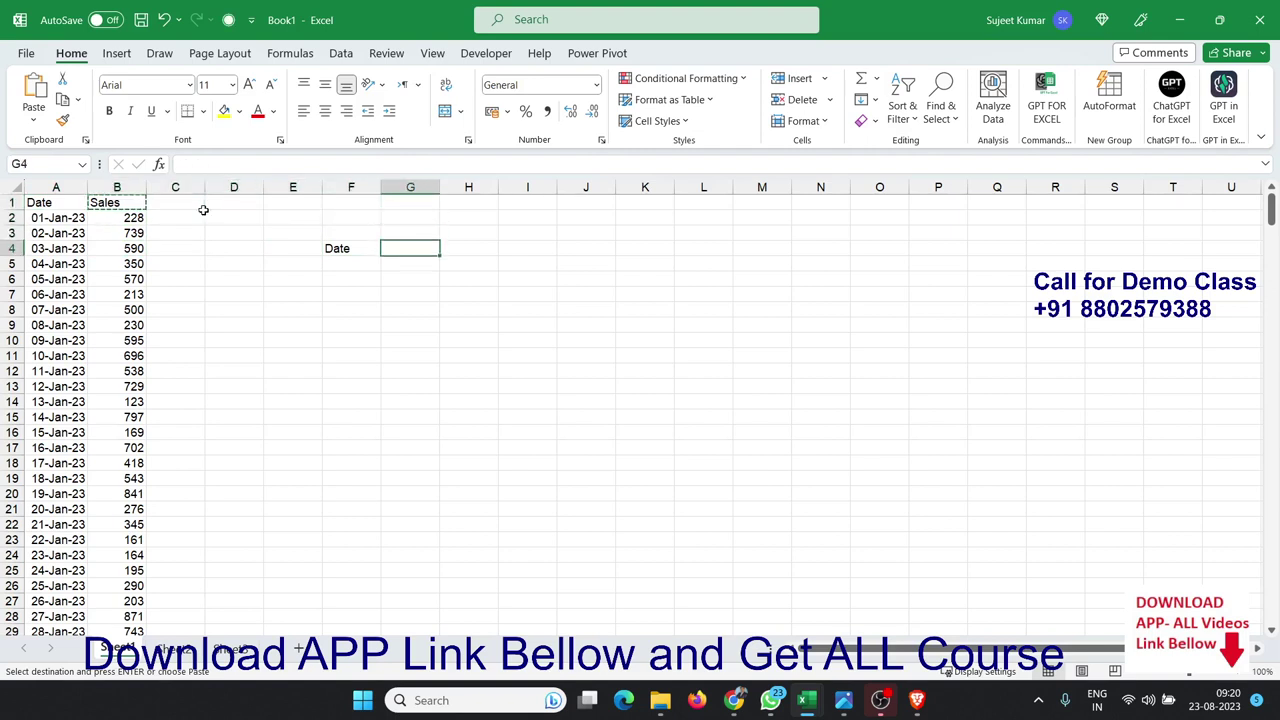
pyautogui.hotkey('ctrl', 'v')
pyautogui.press('Escape')
pyautogui.press('Down')
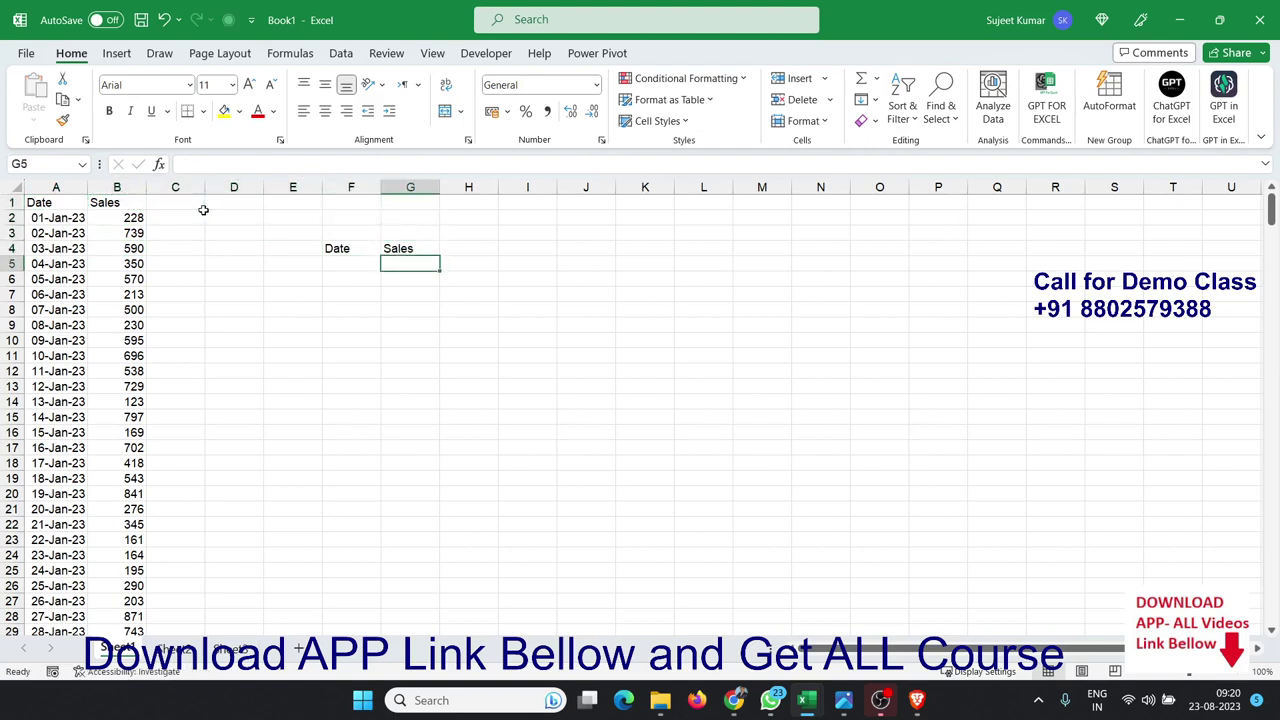
# Step: Enter 1 in cell F3 as the starting row
pyautogui.press('Left')
pyautogui.press('Up')
pyautogui.press('Up')
pyautogui.write('1')
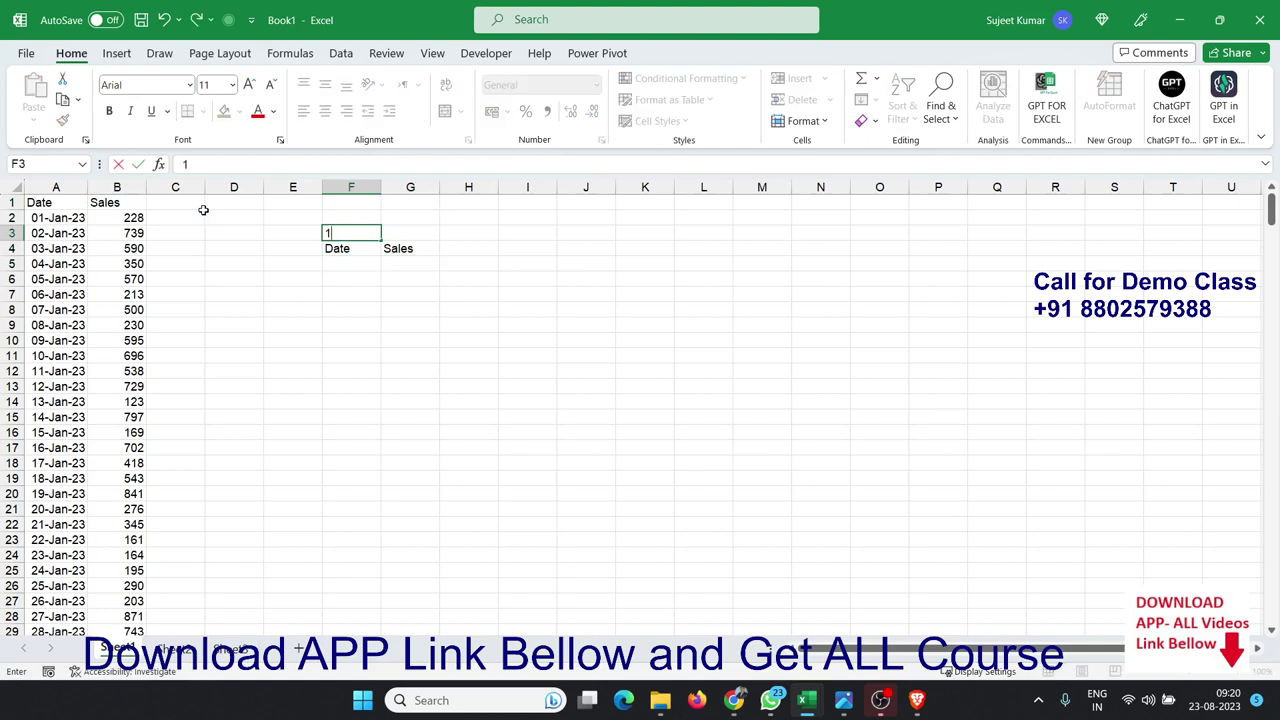
pyautogui.press('Down')
pyautogui.press('Down')
# Step: Enter =OFFSET(A1,F3,0) in F5, which returns 44927
pyautogui.write('=of')
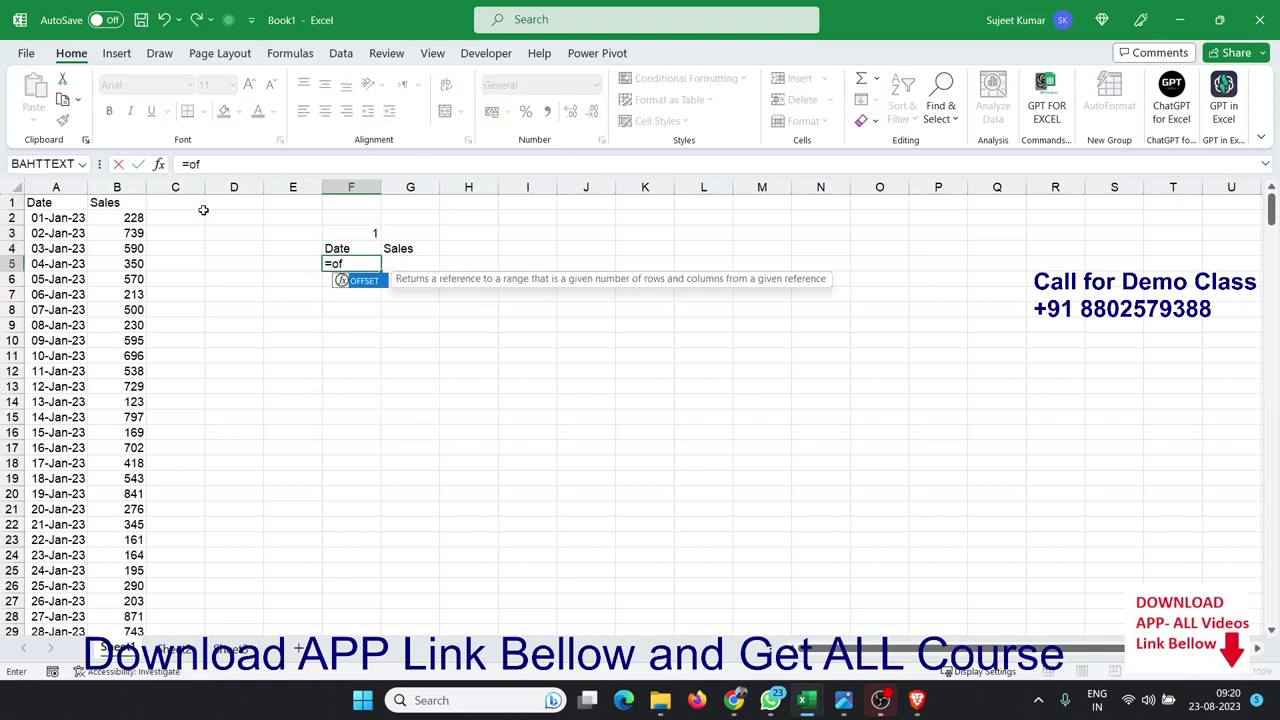
pyautogui.press('Tab')
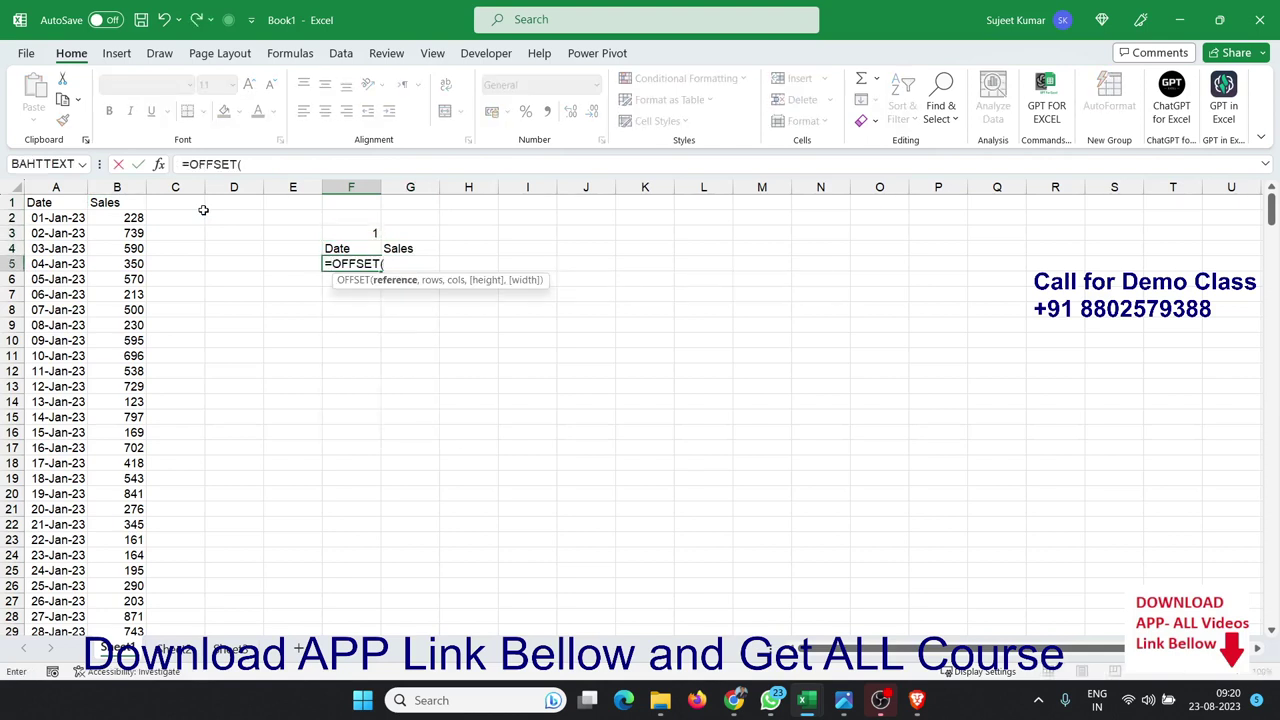
pyautogui.press('Left')
pyautogui.press('Left')
pyautogui.press('Left')
pyautogui.press('Left')
pyautogui.press('Left')
pyautogui.press('Up')
pyautogui.press('Up')
pyautogui.press('Up')
pyautogui.press('Up')
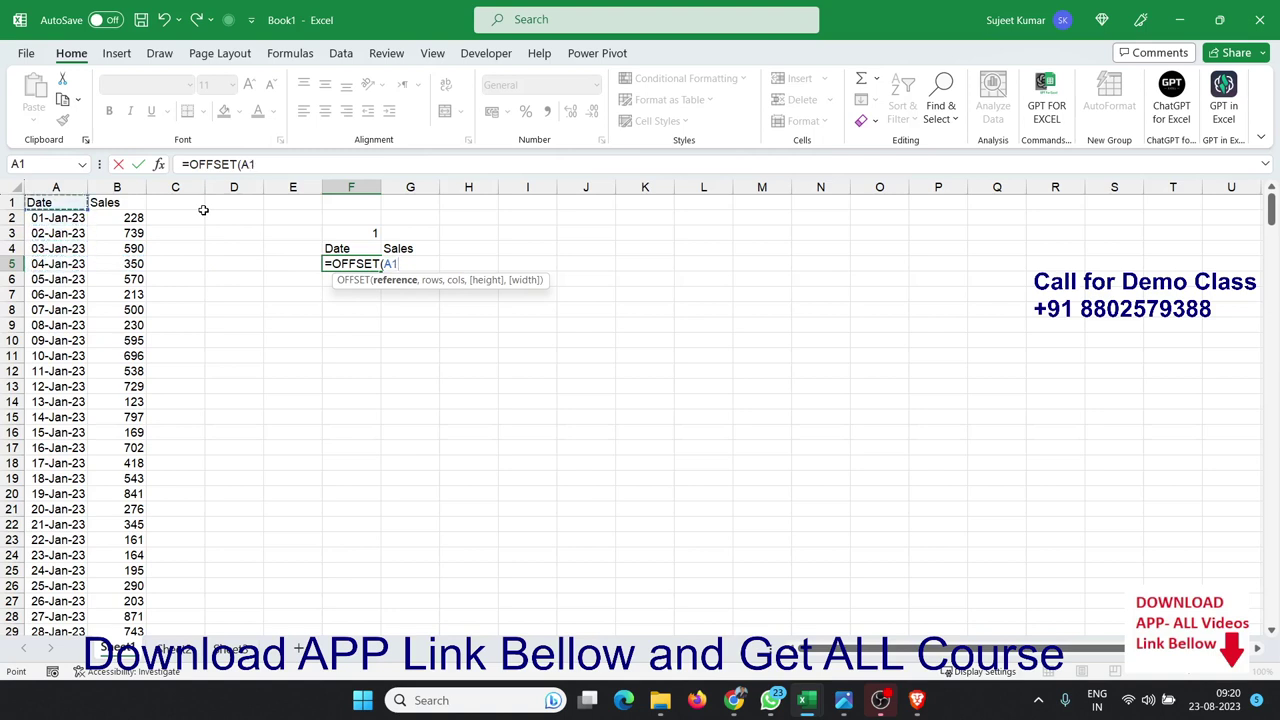
pyautogui.write(',')
pyautogui.press('Up')
pyautogui.press('Up')
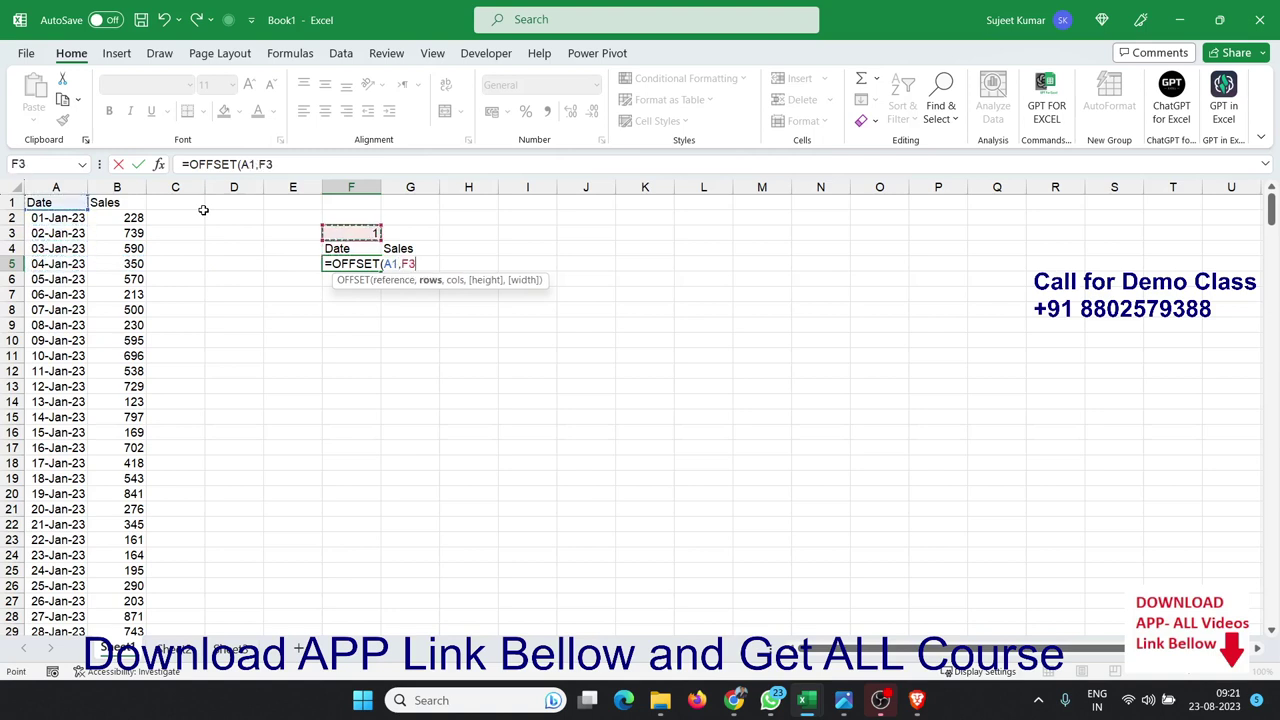
pyautogui.write(',0')
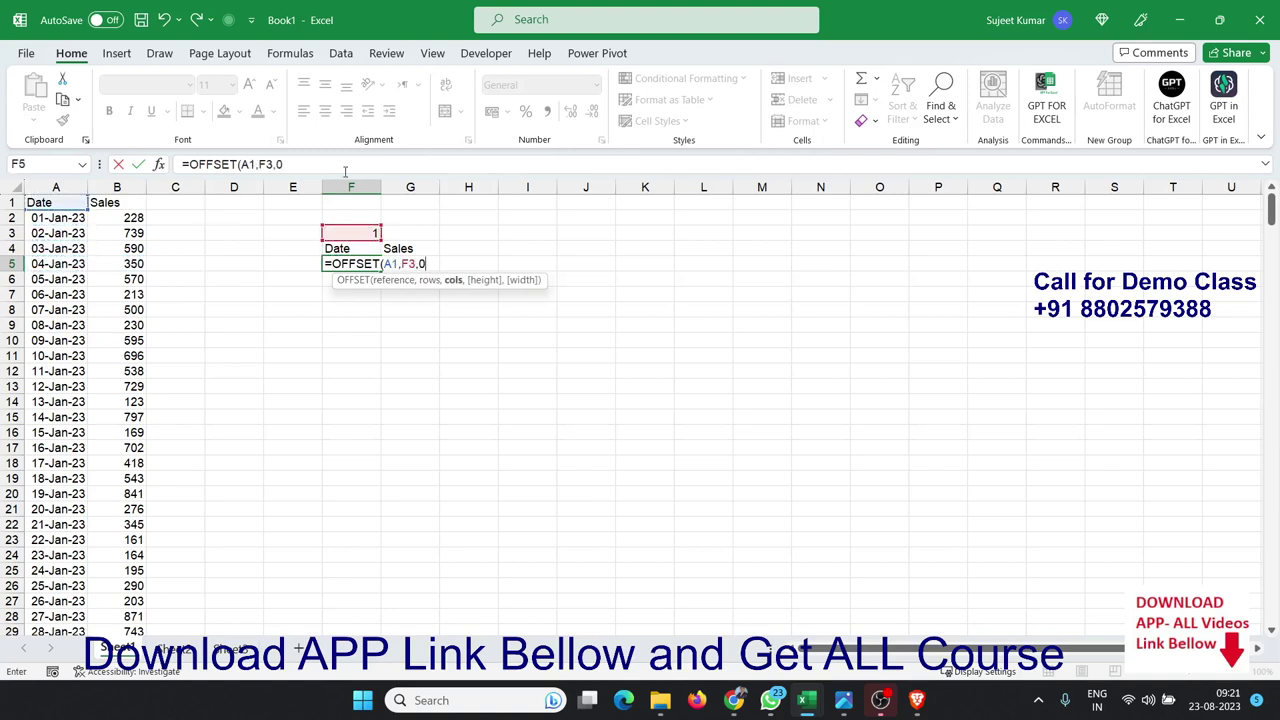
pyautogui.press('Return')
pyautogui.press('Up')
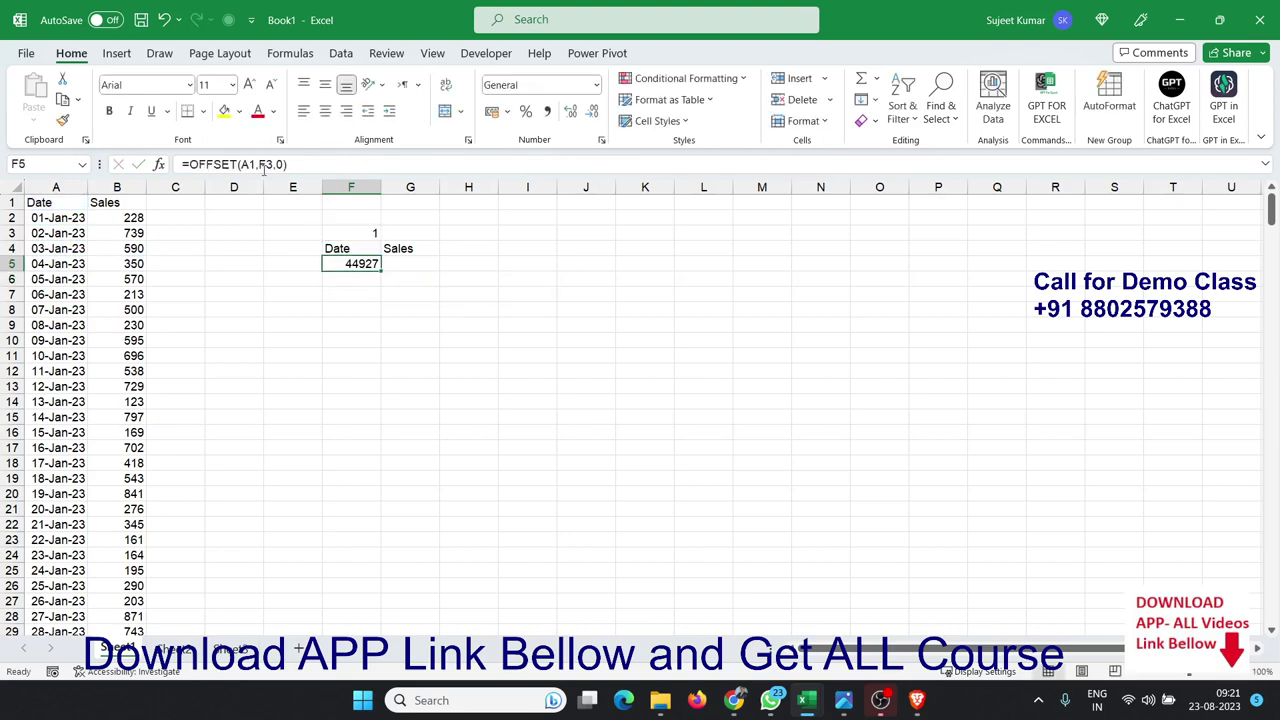
# Step: Make A1 absolute ($A$1) in F5's OFFSET formula and format F5 as a date
pyautogui.click(249, 164)
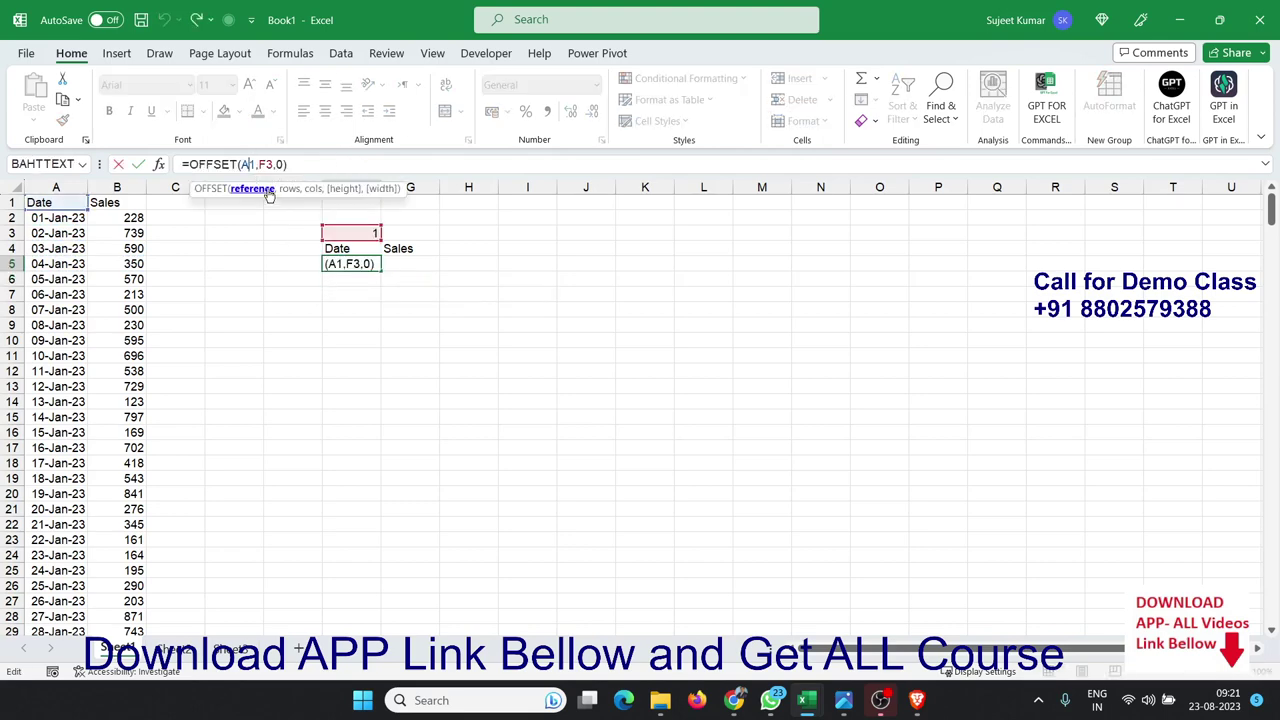
pyautogui.click(268, 190)
pyautogui.press('F4')
pyautogui.press('Return')
pyautogui.press('Up')
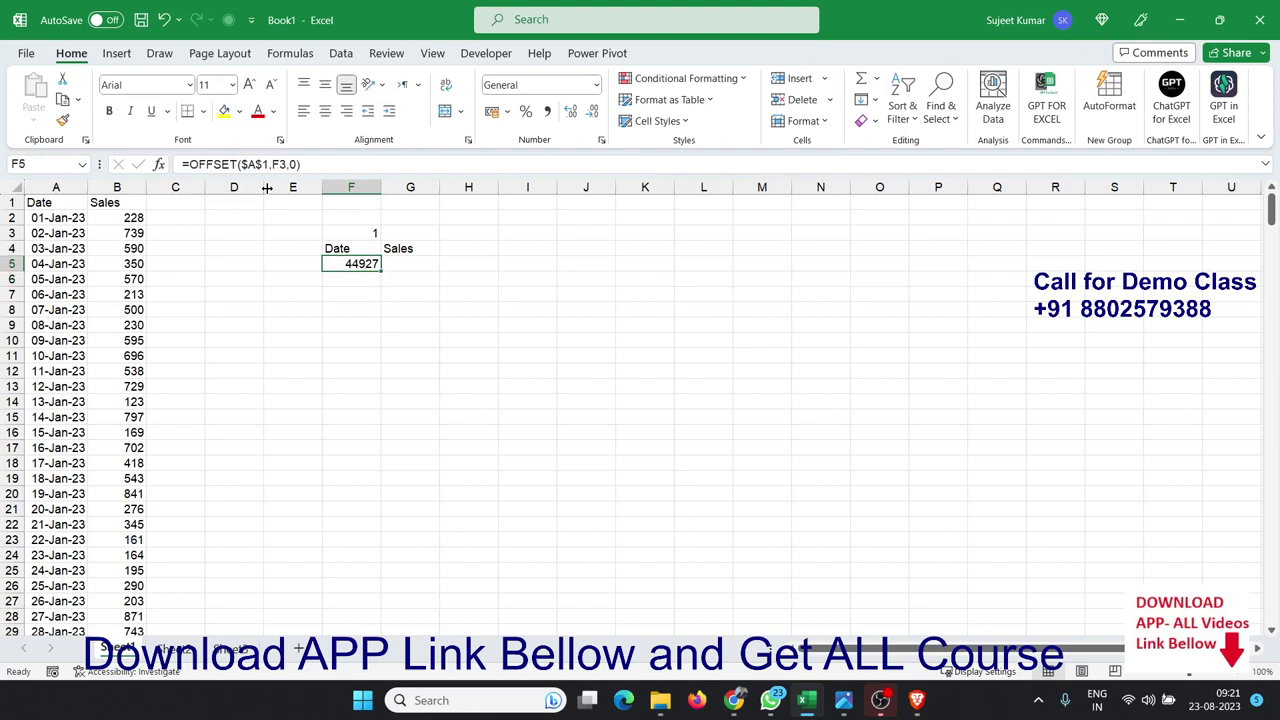
pyautogui.hotkey('ctrl', 'shift', '3')
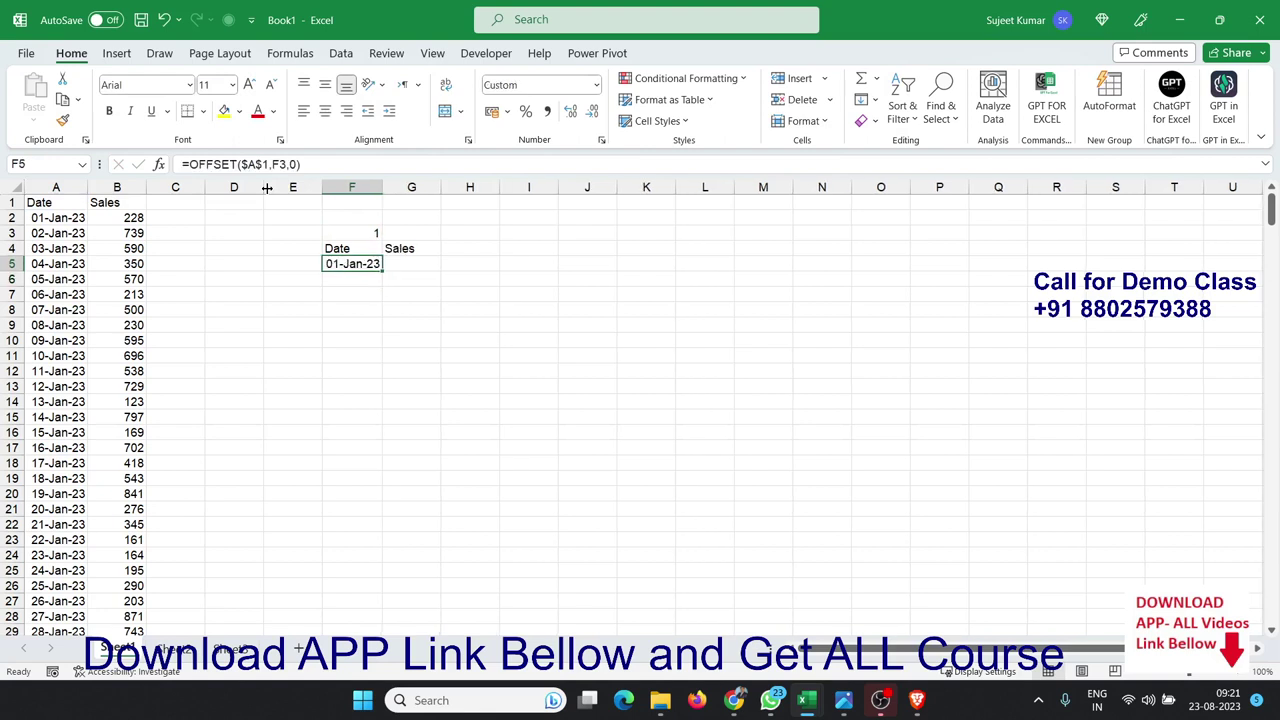
# Step: Fix the #VALUE! error in the copied F6 by locking $F$3, then fill F5's formula down through F8
pyautogui.moveTo(381, 270); pyautogui.dragTo(334, 284)
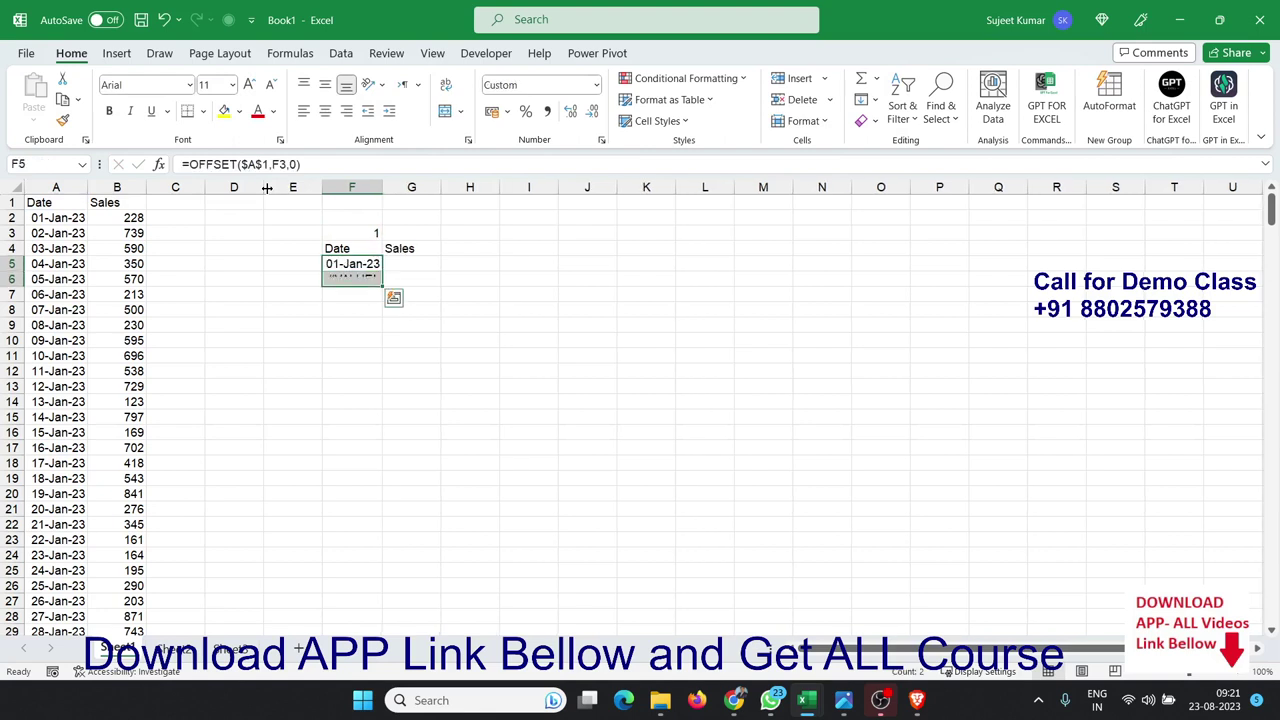
pyautogui.click(334, 284)
pyautogui.doubleClick(340, 280)
pyautogui.press('Escape')
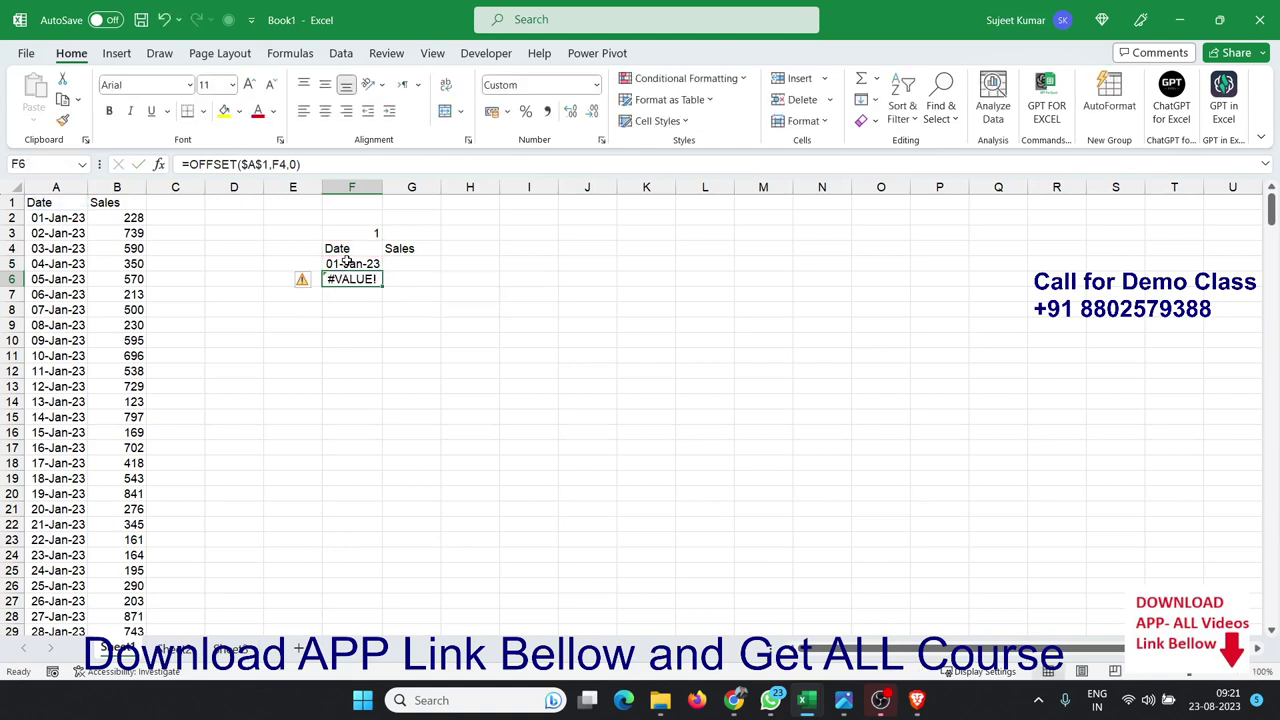
pyautogui.doubleClick(346, 262)
pyautogui.click(416, 265)
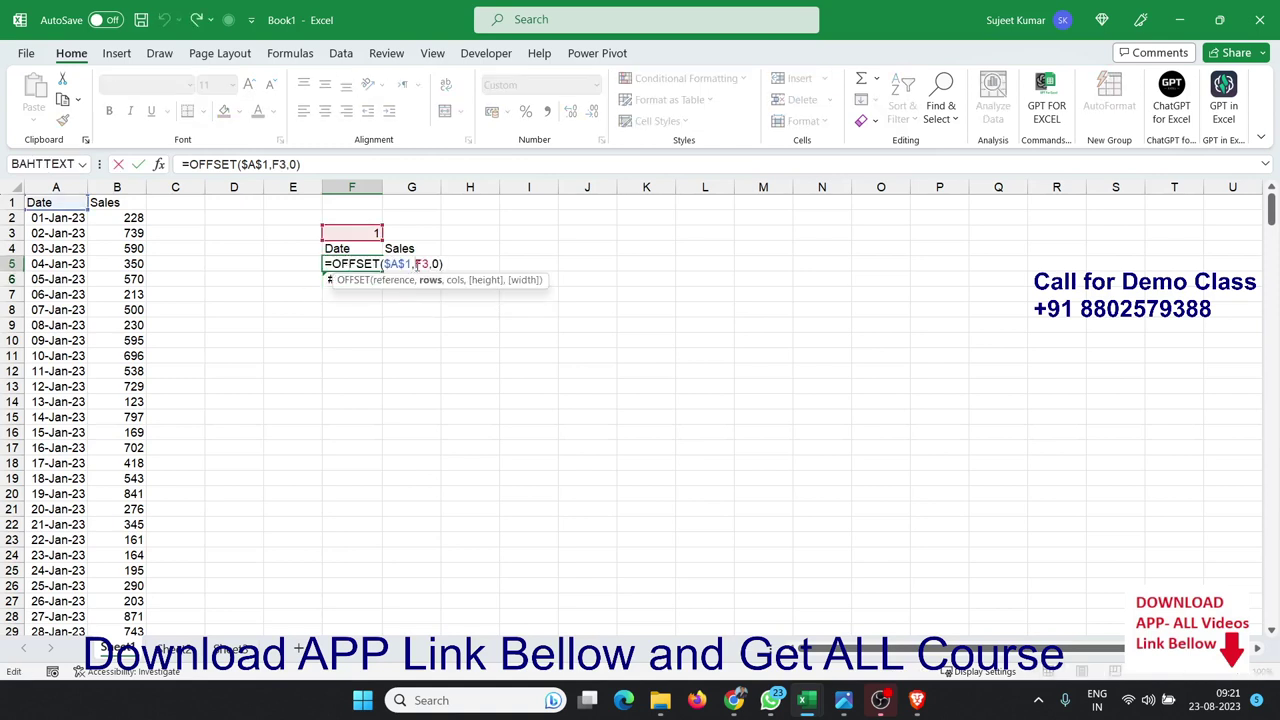
pyautogui.press('F4')
pyautogui.press('Return')
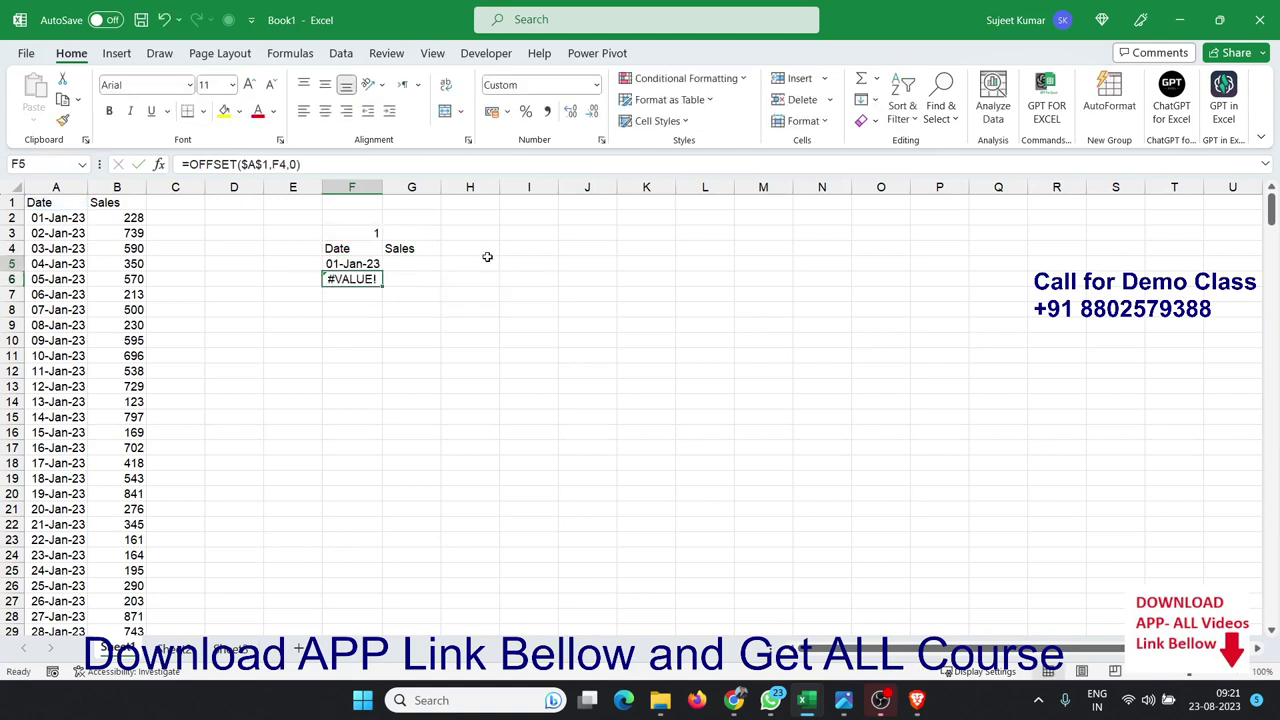
pyautogui.press('Up')
pyautogui.hotkey('shift', 'Down')
pyautogui.hotkey('shift', 'Down')
pyautogui.hotkey('shift', 'Down')
pyautogui.hotkey('ctrl', 'd')
pyautogui.press('Down')
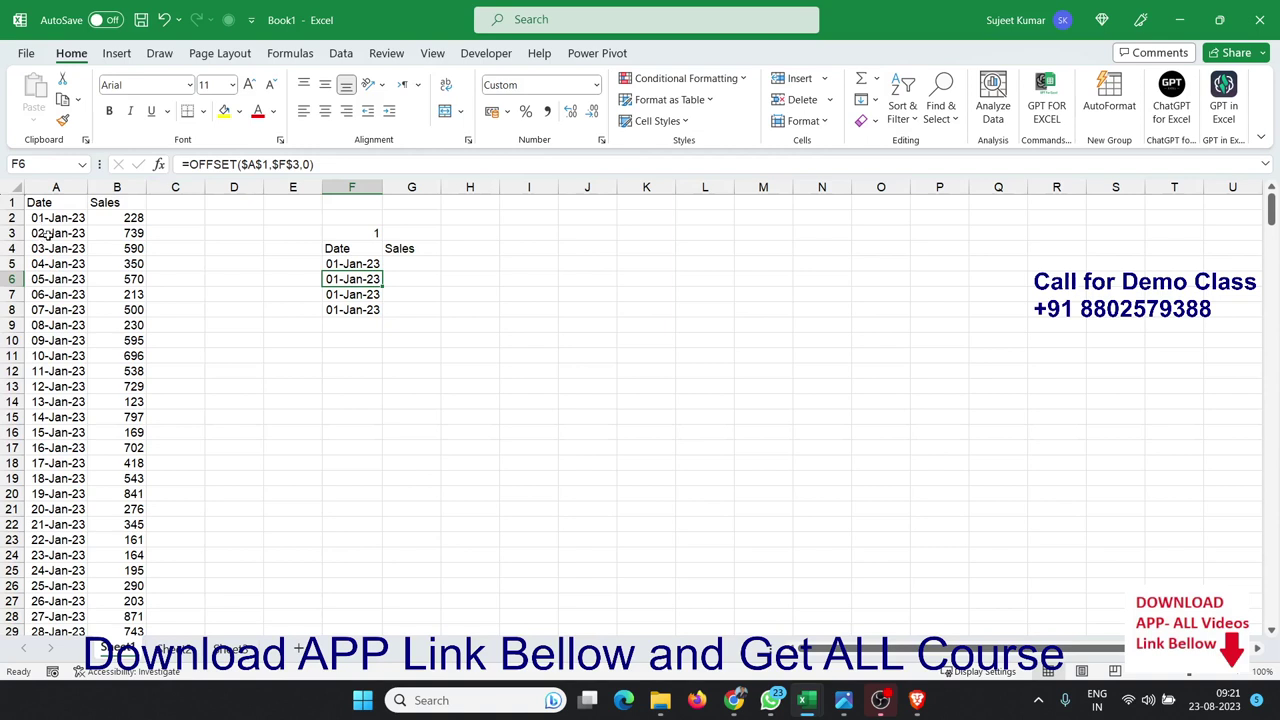
# Step: Add +1 to F6's formula and +2 to F7's, showing 02-Jan-23 and 03-Jan-23
pyautogui.click(298, 164)
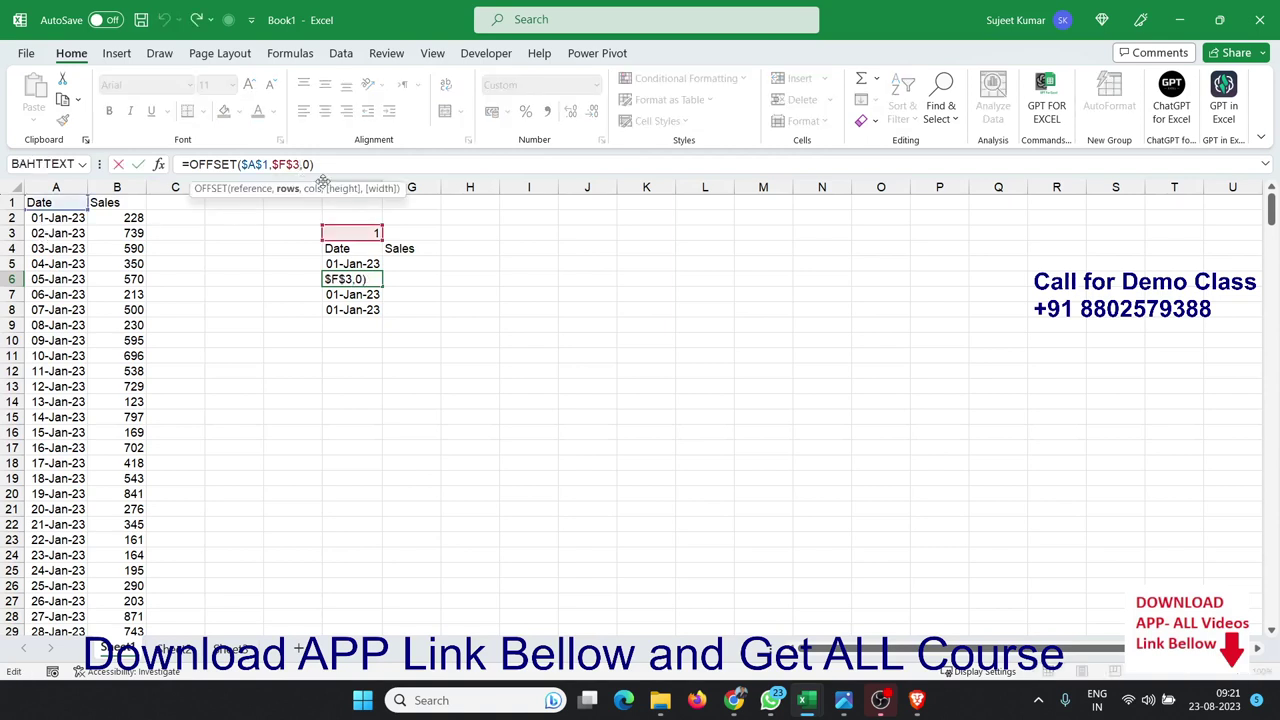
pyautogui.write('+1')
pyautogui.press('Return')
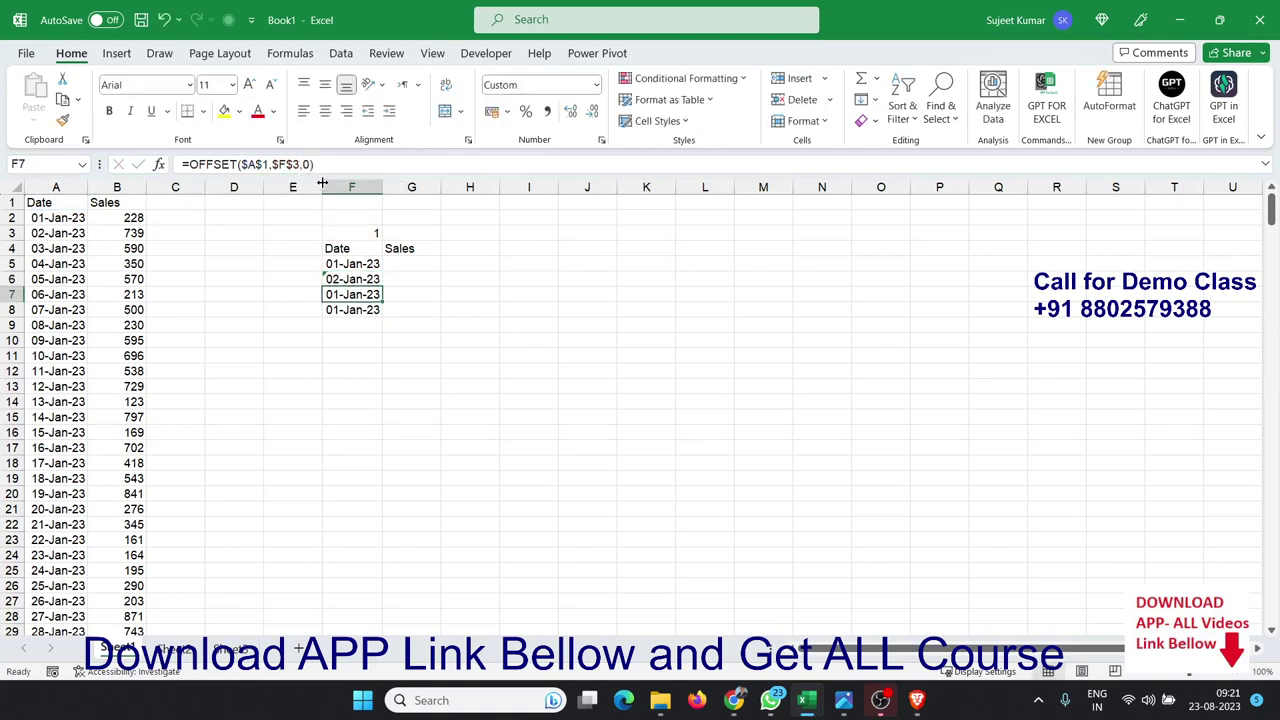
pyautogui.click(302, 164)
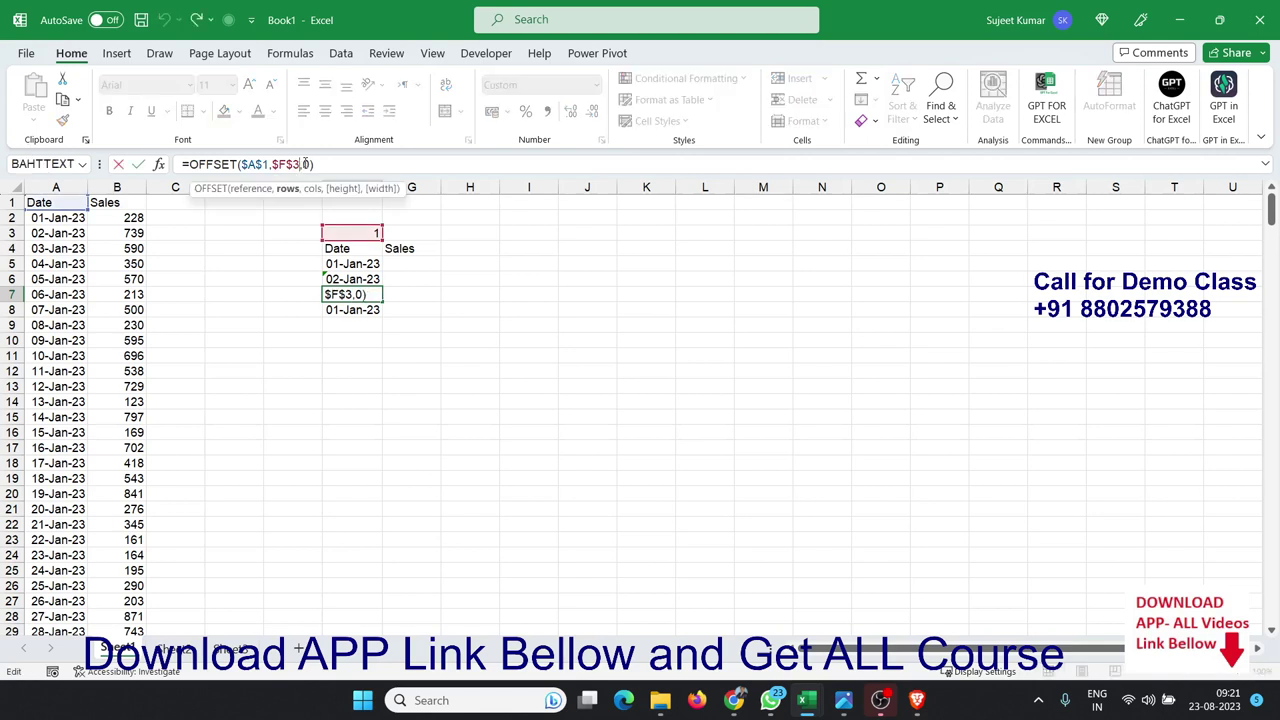
pyautogui.write('+')
pyautogui.write('2')
pyautogui.press('Return')
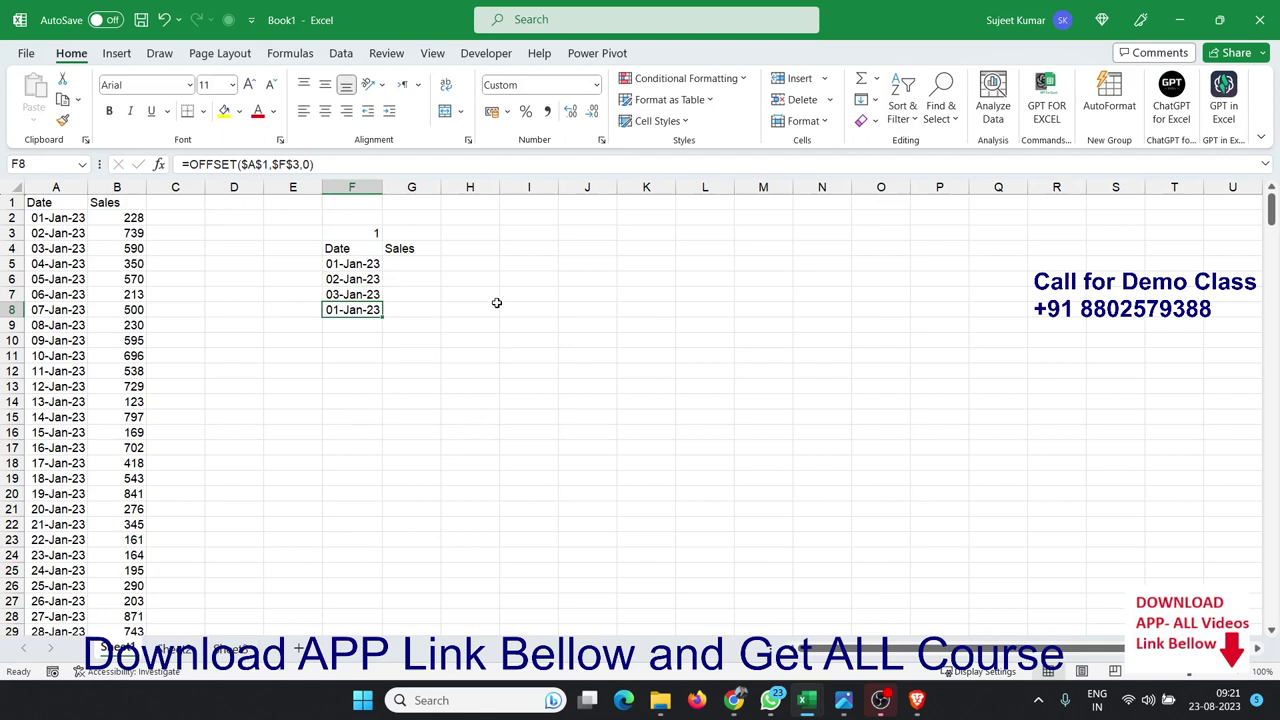
# Step: Enter the counter formula =ROW()-5 in cell I5
pyautogui.click(504, 265)
pyautogui.write('=r')
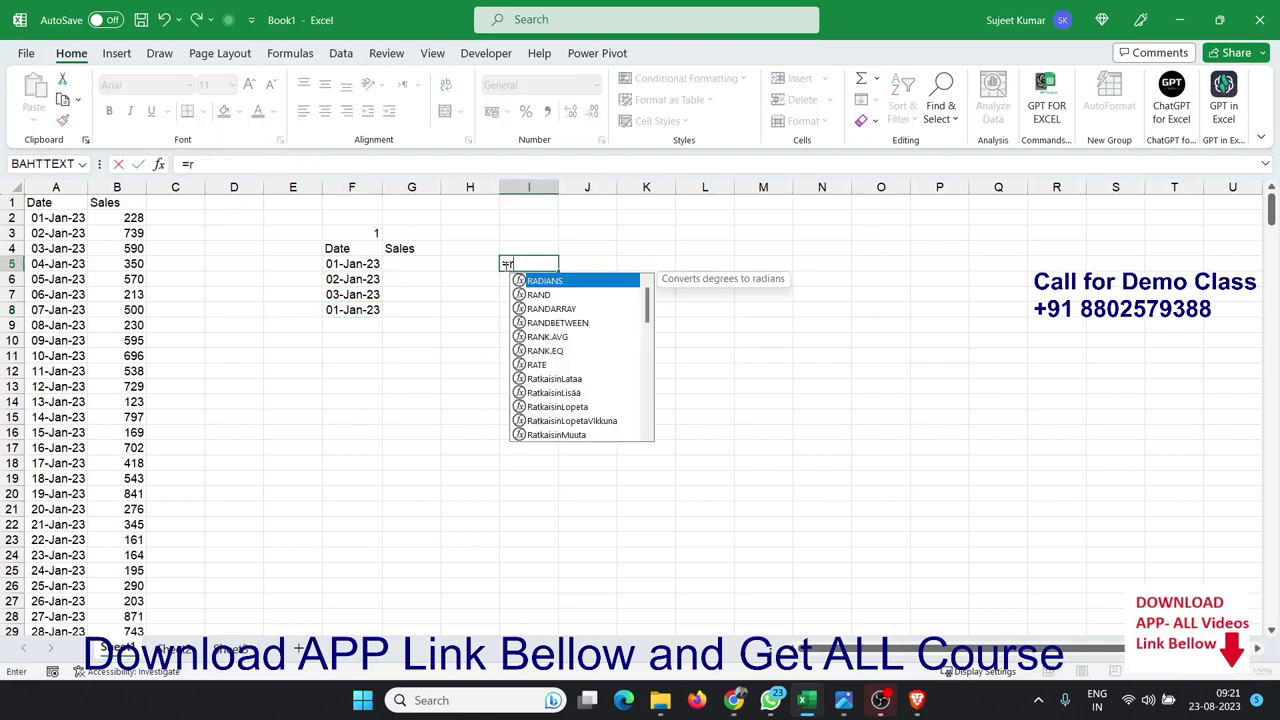
pyautogui.write('ow')
pyautogui.press('Tab')
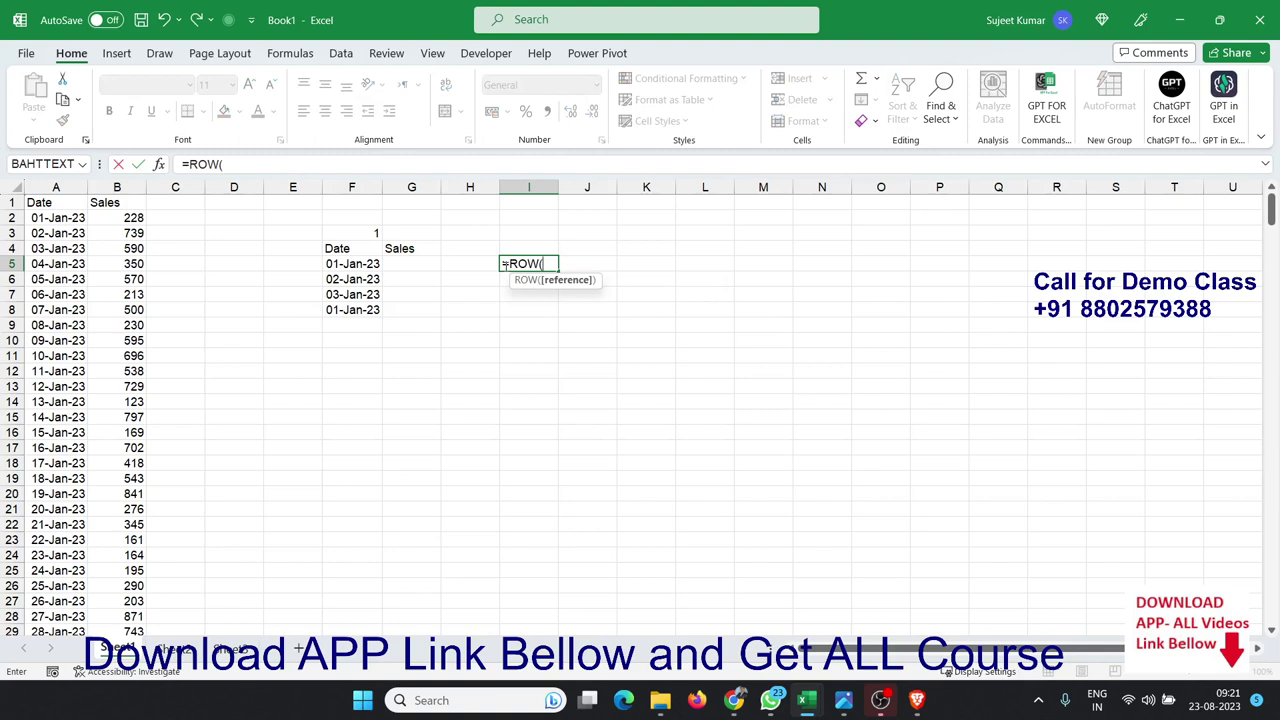
pyautogui.write(')')
pyautogui.press('Return')
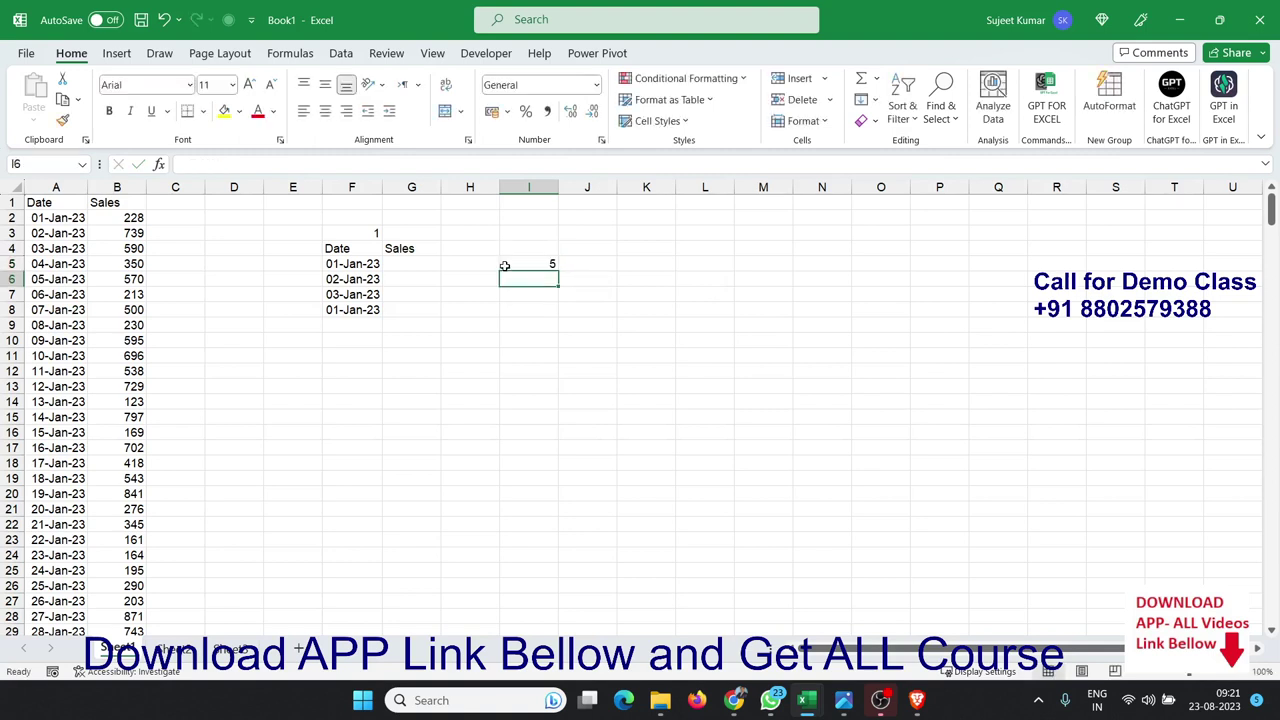
pyautogui.click(505, 265)
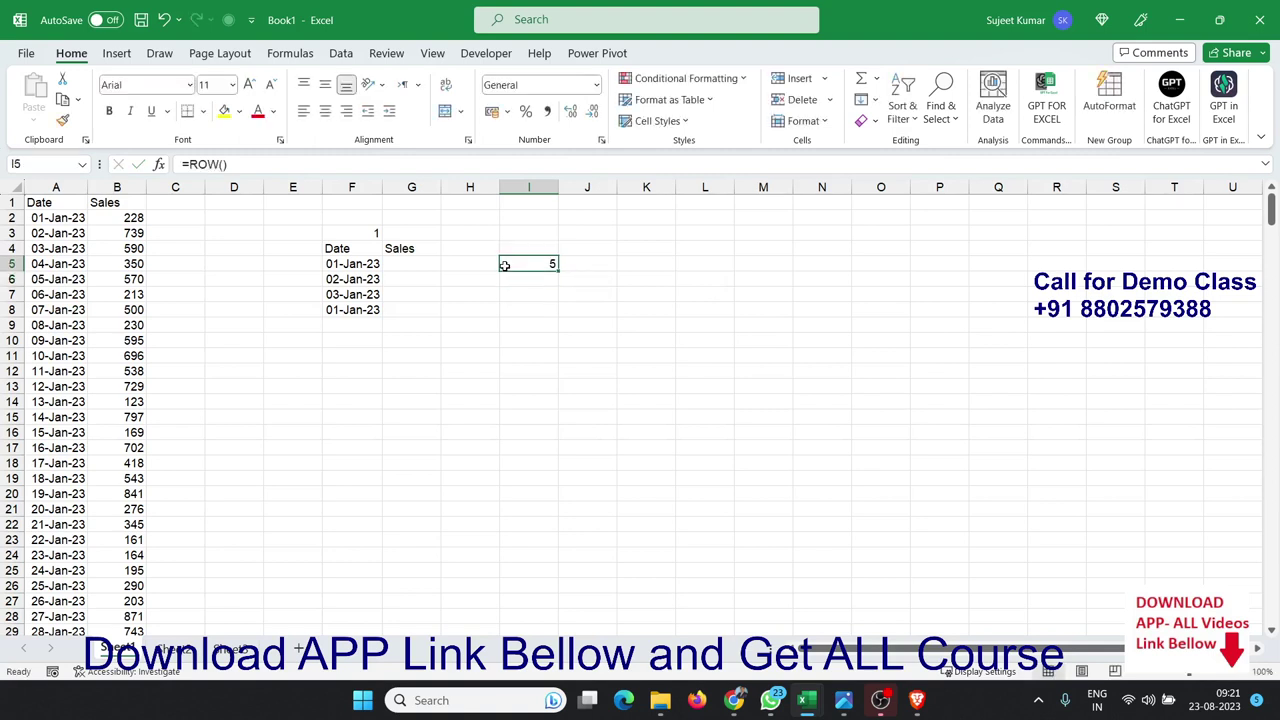
pyautogui.click(354, 164)
pyautogui.write('-5')
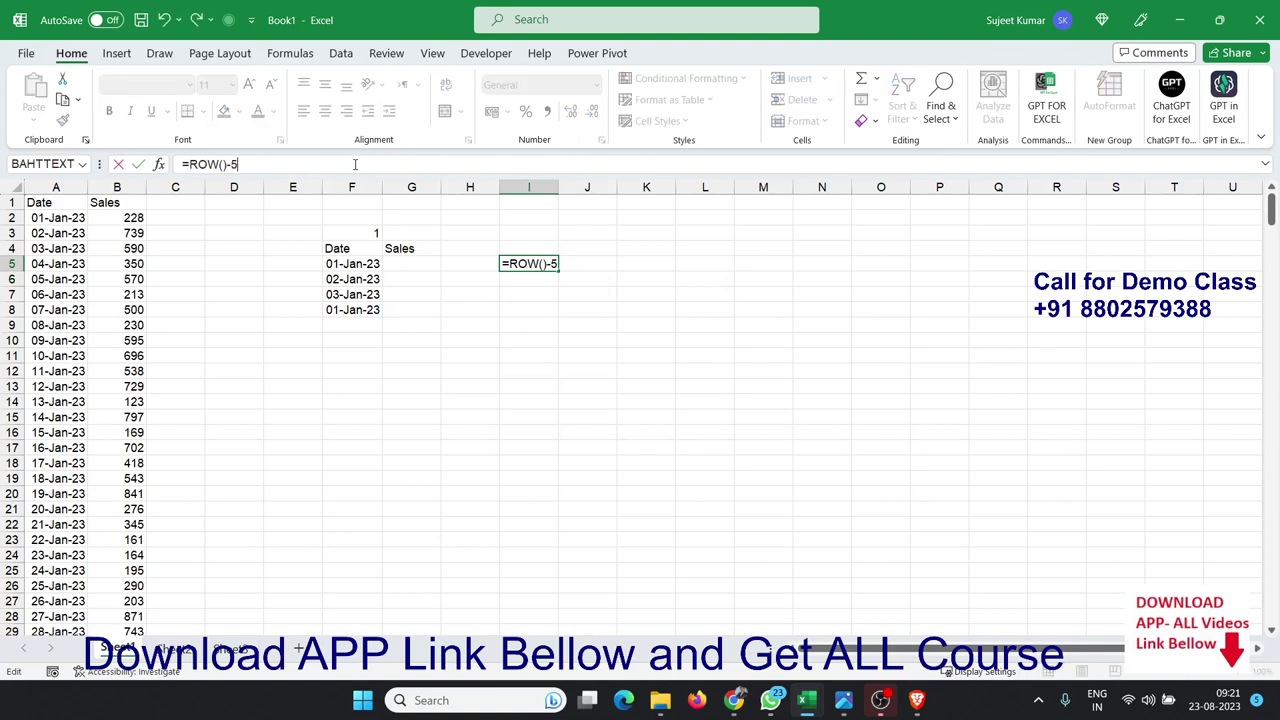
pyautogui.press('Return')
pyautogui.press('Up')
# Step: Fill =ROW()-5 down to I10 to show 0 through 5, then clear those temporary numbers
pyautogui.hotkey('shift', 'Down')
pyautogui.hotkey('shift', 'Down')
pyautogui.hotkey('shift', 'Down')
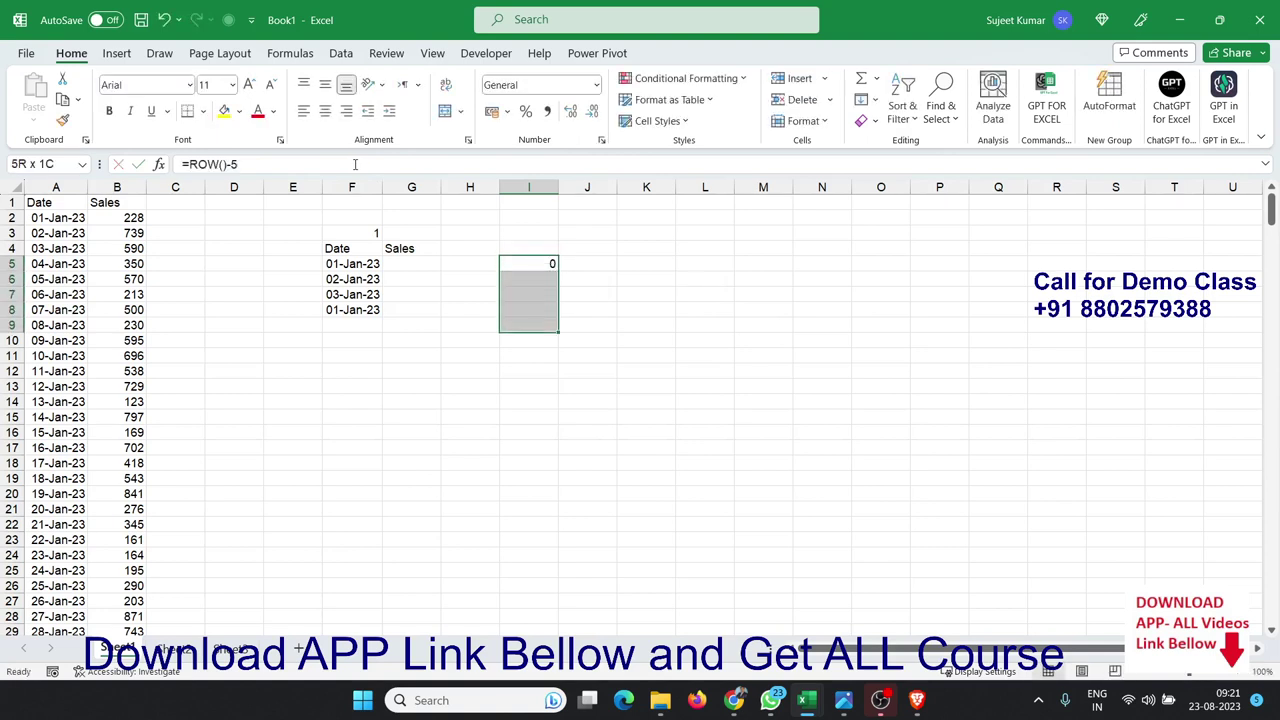
pyautogui.hotkey('shift', 'Down')
pyautogui.hotkey('ctrl', 'd')
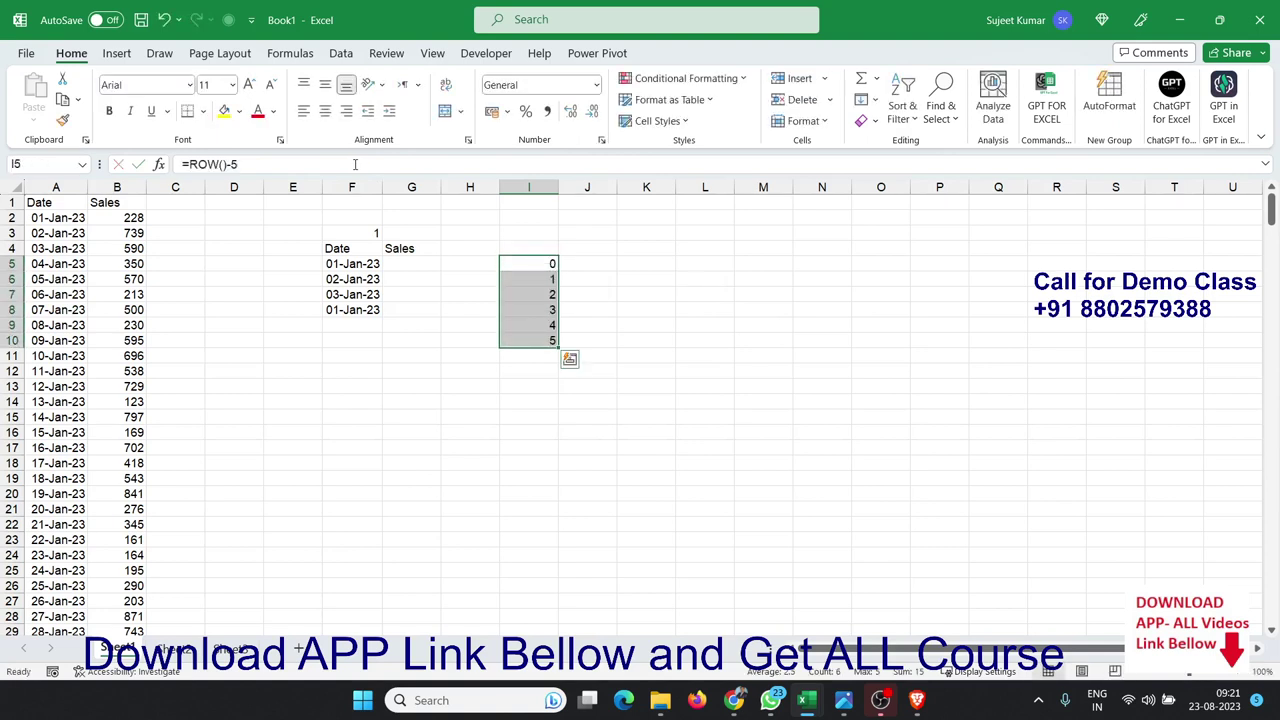
pyautogui.press('Delete')
pyautogui.press('Left')
pyautogui.press('Left')
pyautogui.press('Left')
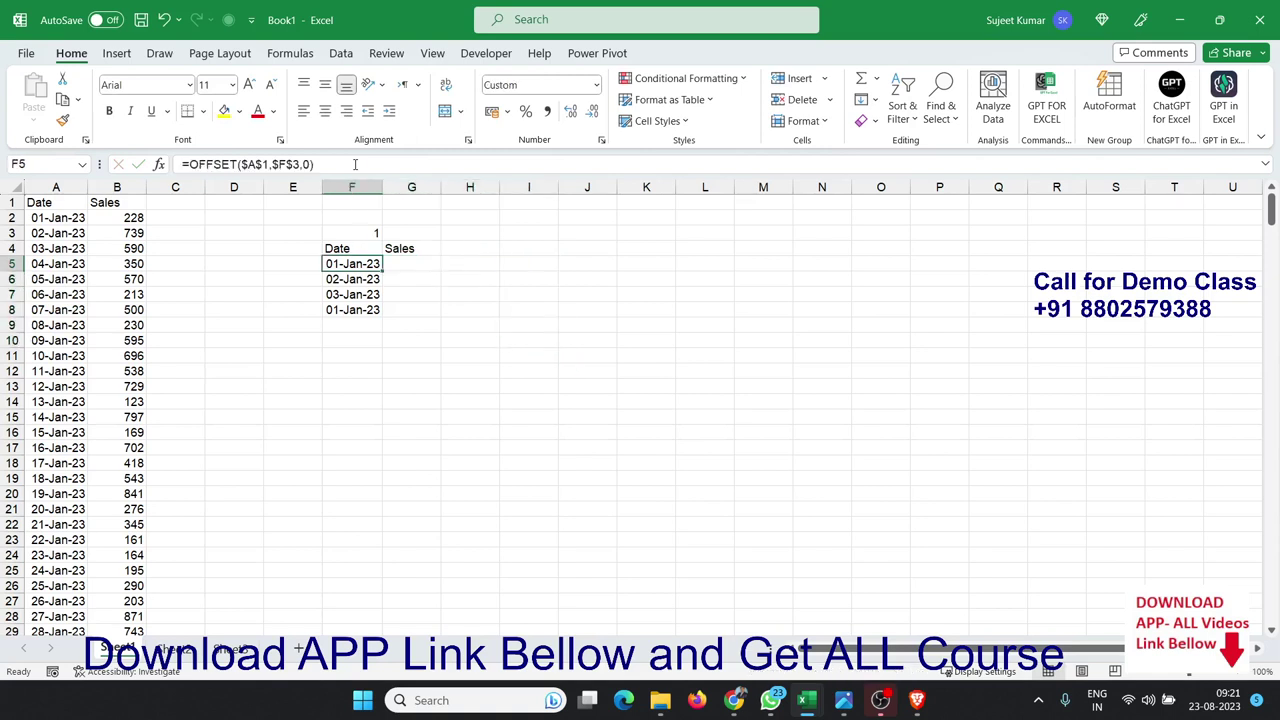
# Step: Change F5's formula to =OFFSET($A$1,$F$3+ROW()-5,0)
pyautogui.doubleClick(337, 263)
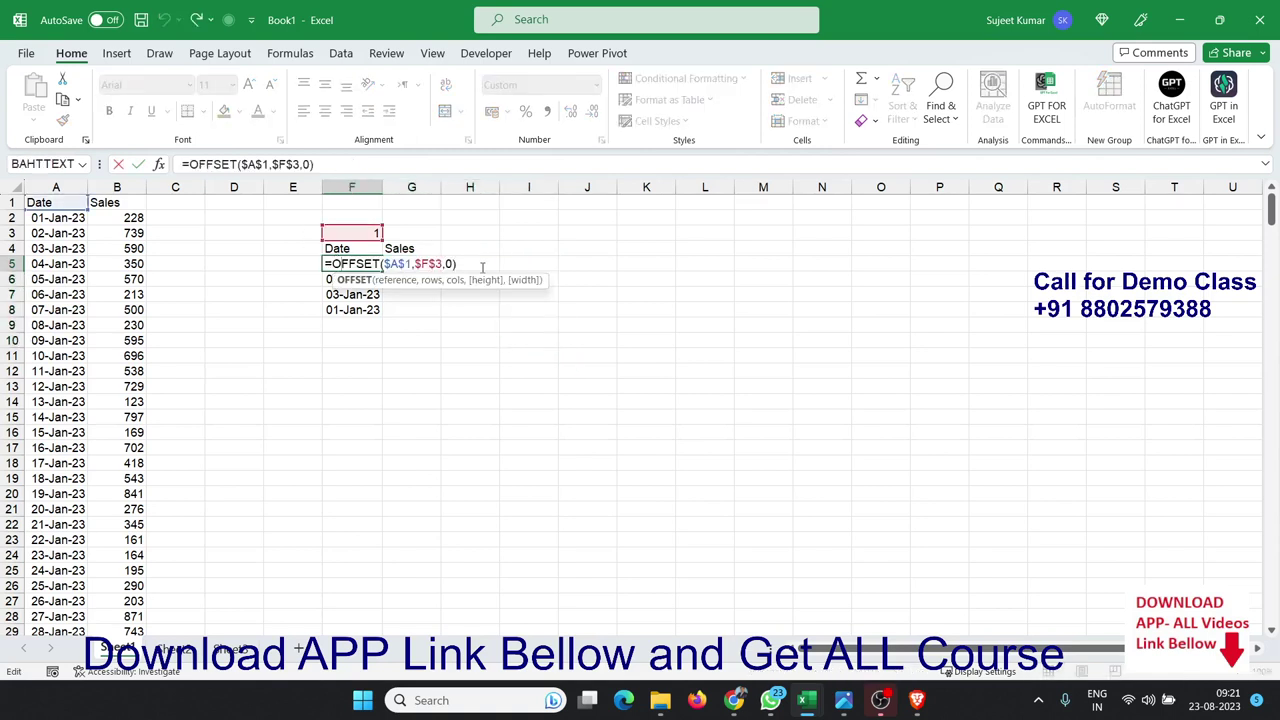
pyautogui.click(443, 264)
pyautogui.write('+')
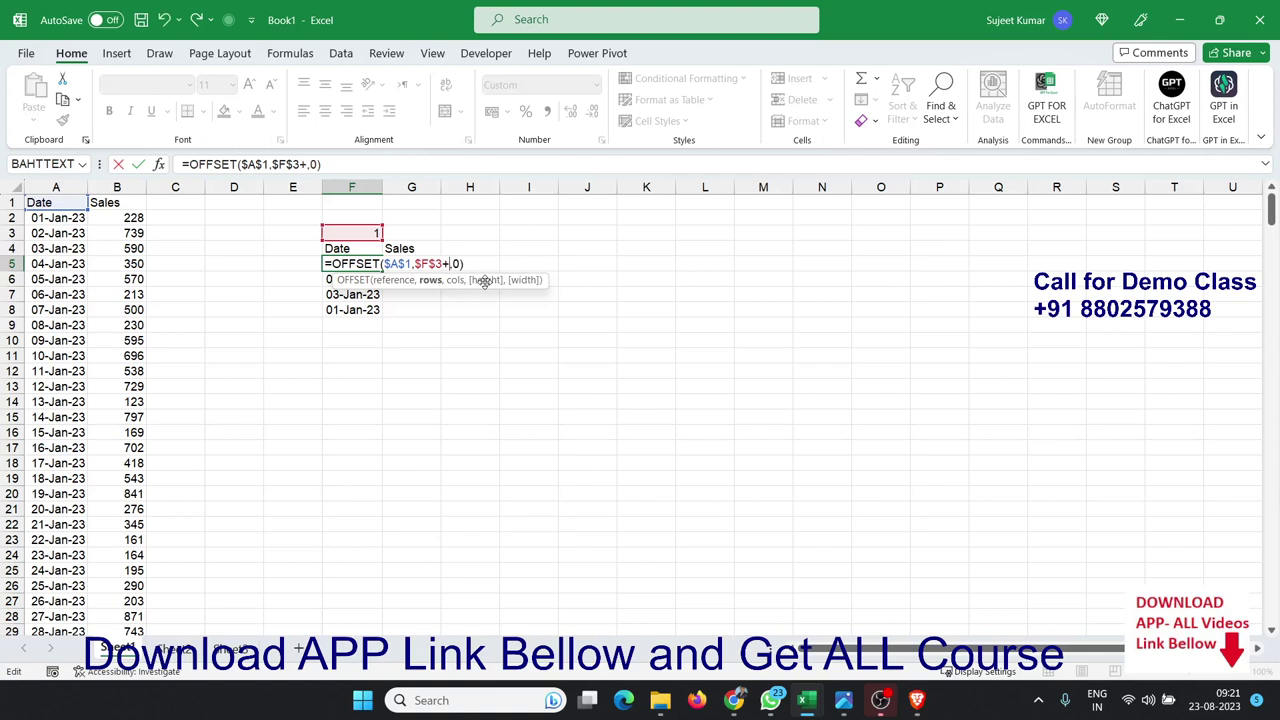
pyautogui.write('row(')
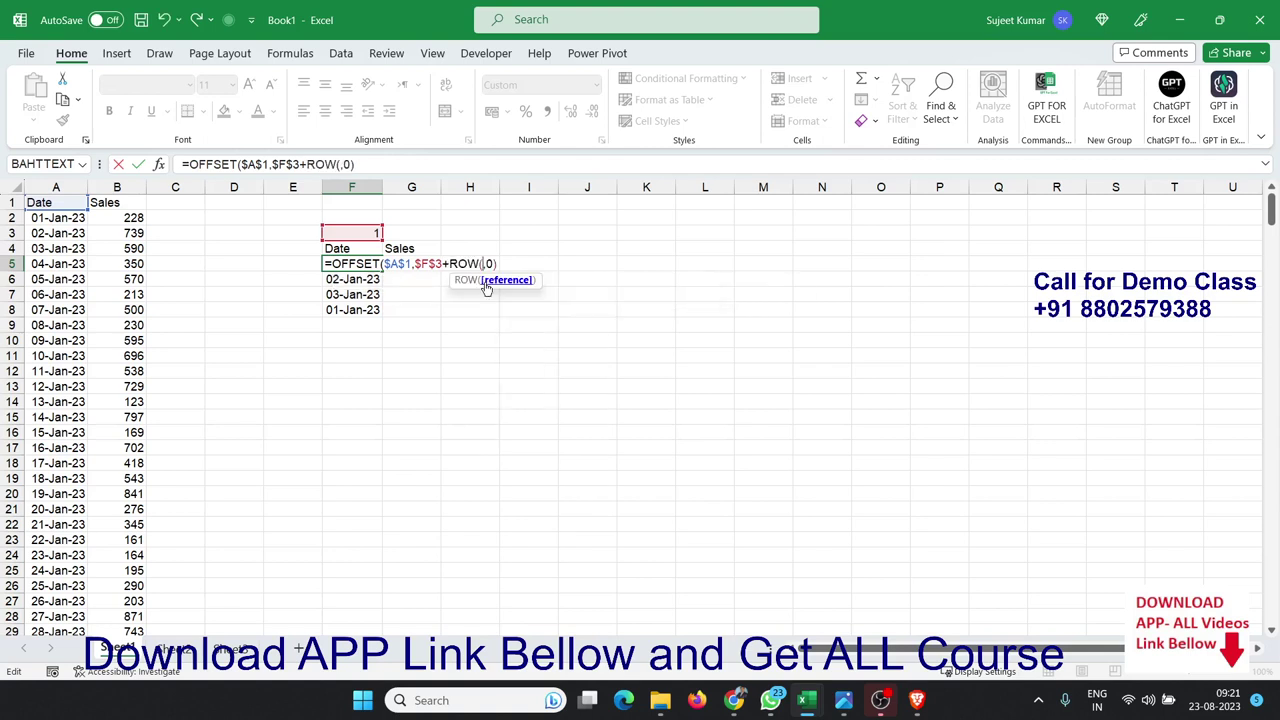
pyautogui.write(')-')
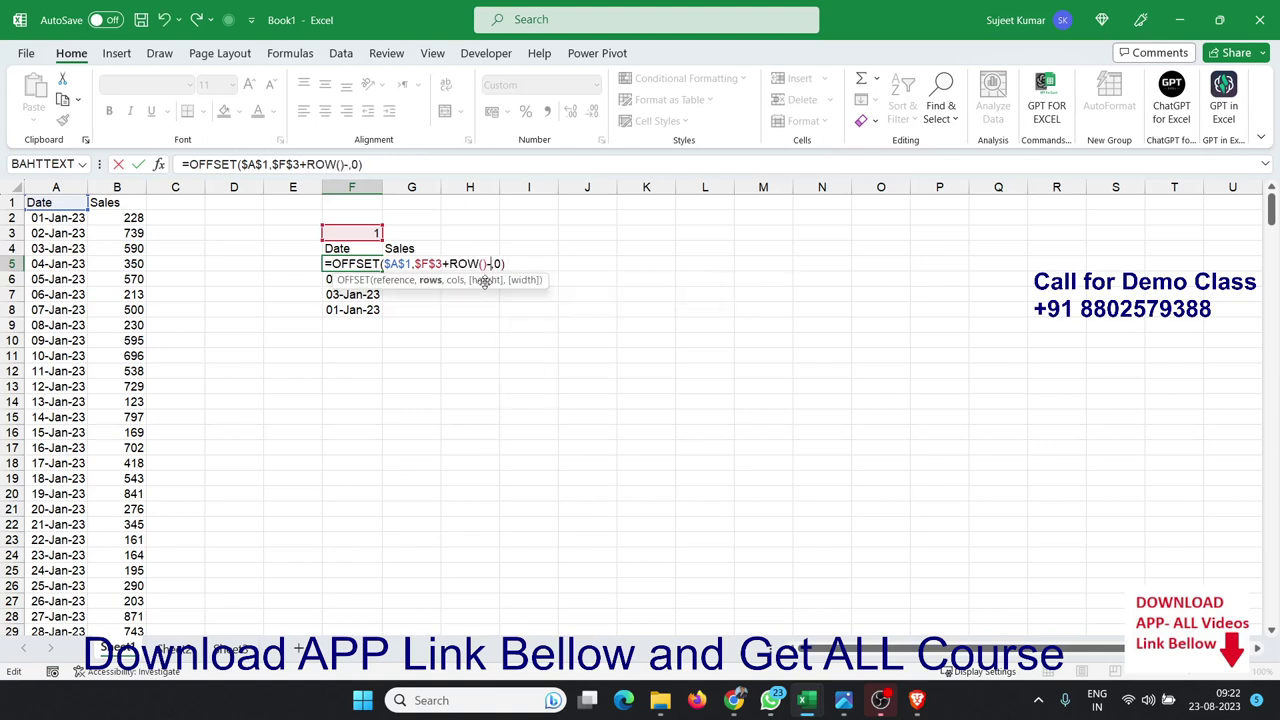
pyautogui.write('5')
pyautogui.press('Return')
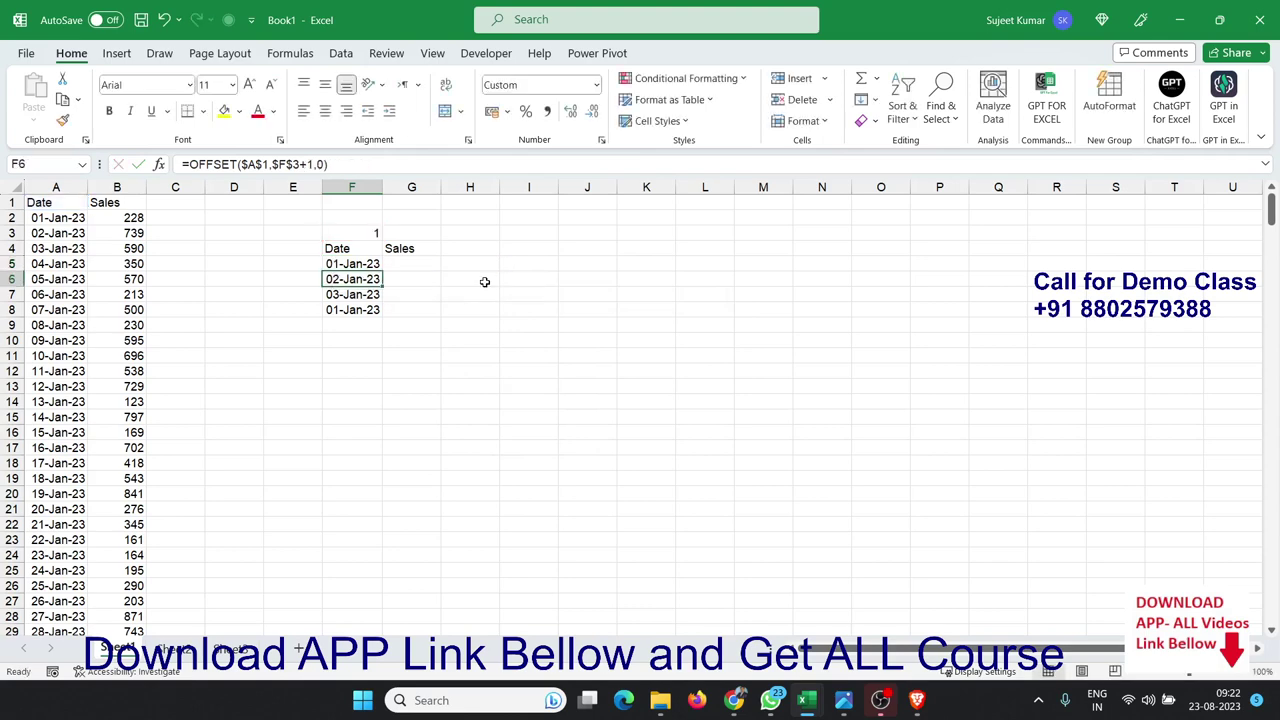
# Step: Fill the revised date formula from F5 down to F35, ending at 31-Jan-23
pyautogui.press('Up')
pyautogui.hotkey('shift', 'Down')
pyautogui.hotkey('shift', 'Down')
pyautogui.hotkey('shift', 'Down')
pyautogui.hotkey('shift', 'Down')
pyautogui.hotkey('shift', 'Down')
pyautogui.hotkey('shift', 'Down')
pyautogui.hotkey('shift', 'Down')
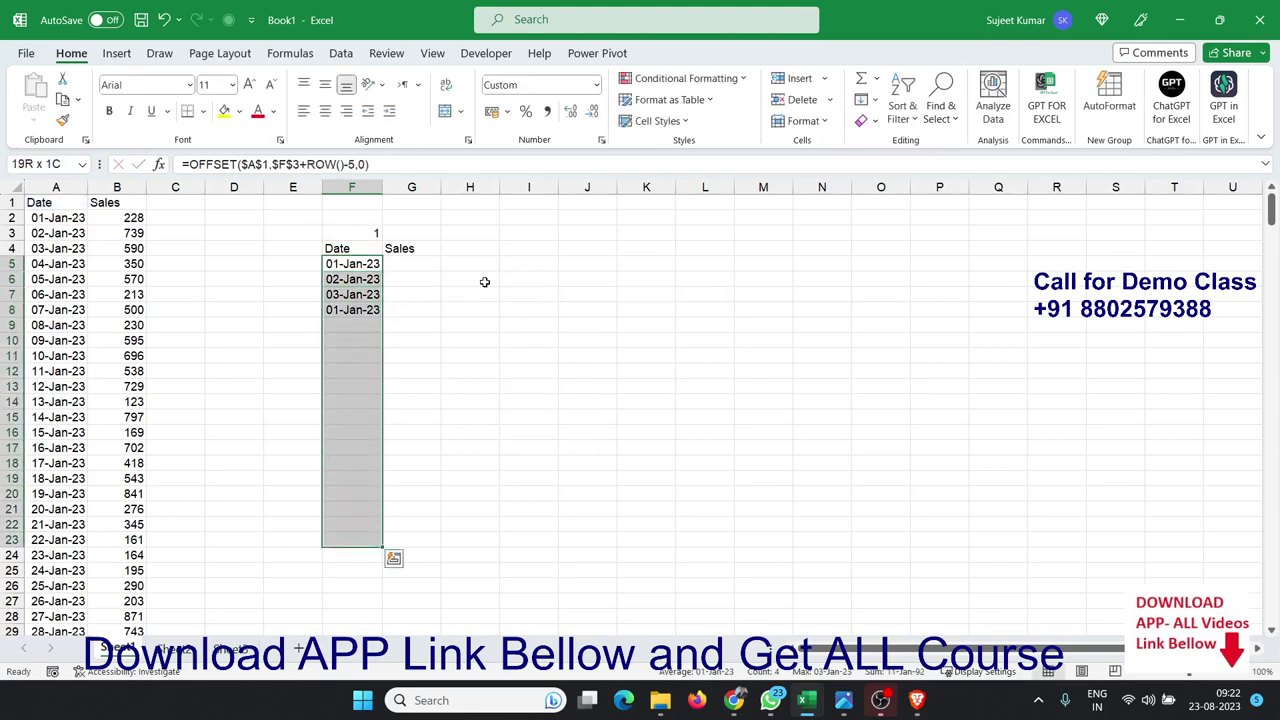
pyautogui.hotkey('ctrl', 'd')
pyautogui.hotkey('ctrl', 'Down')
pyautogui.hotkey('shift', 'Down')
pyautogui.hotkey('shift', 'Down')
pyautogui.hotkey('shift', 'Down')
pyautogui.hotkey('shift', 'Down')
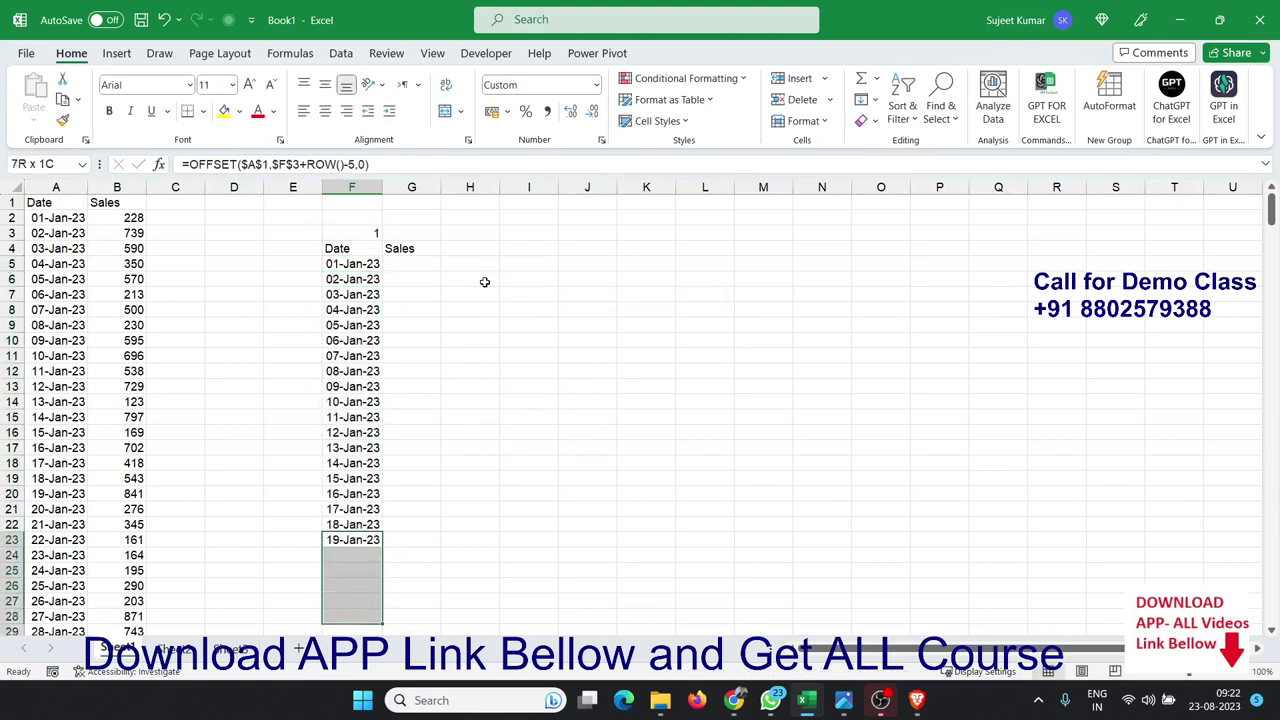
pyautogui.hotkey('shift', 'Down')
pyautogui.hotkey('shift', 'Down')
pyautogui.hotkey('shift', 'Down')
pyautogui.hotkey('ctrl', 'd')
pyautogui.hotkey('ctrl', 'Down')
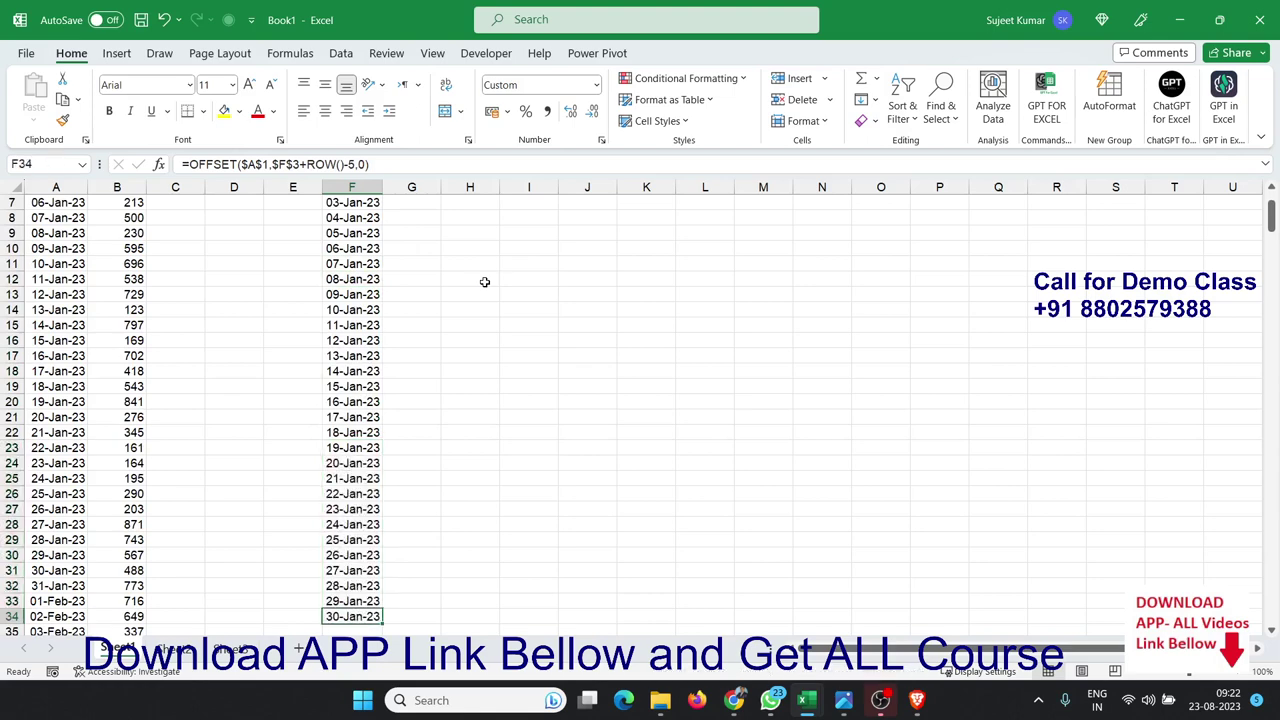
pyautogui.hotkey('shift', 'Down')
pyautogui.hotkey('shift', 'Down')
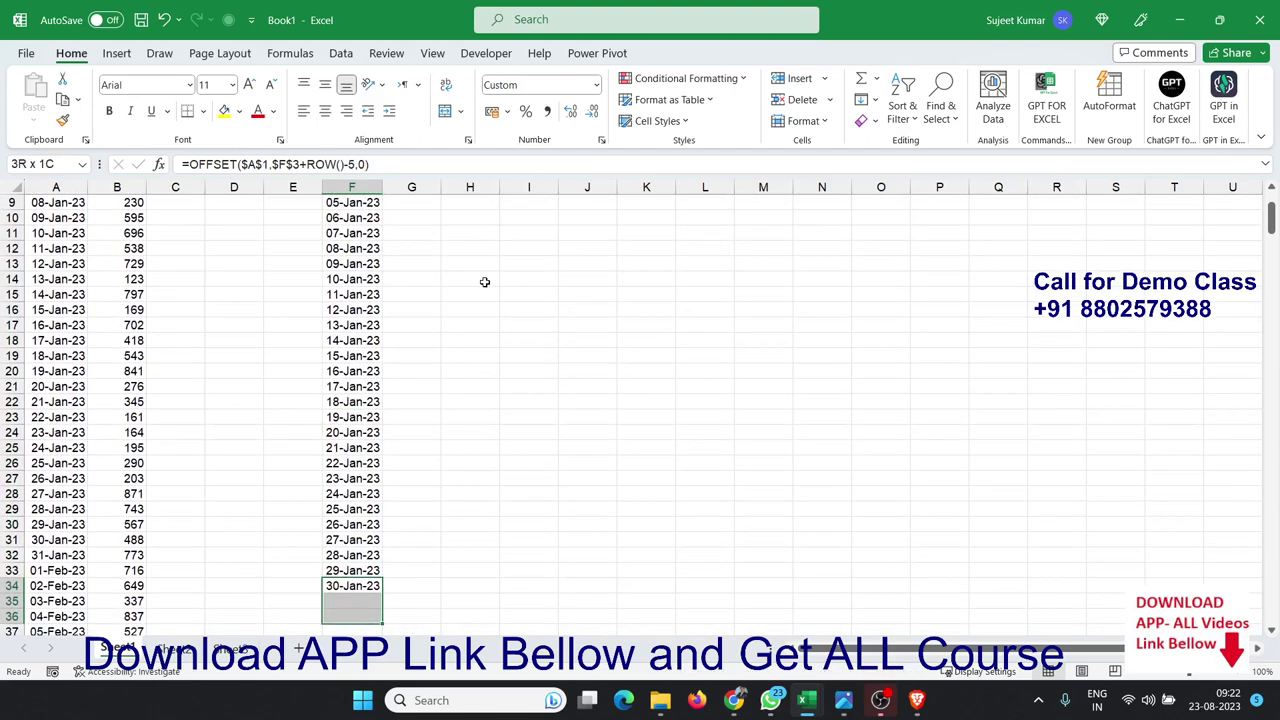
pyautogui.hotkey('shift', 'Up')
pyautogui.hotkey('ctrl', 'd')
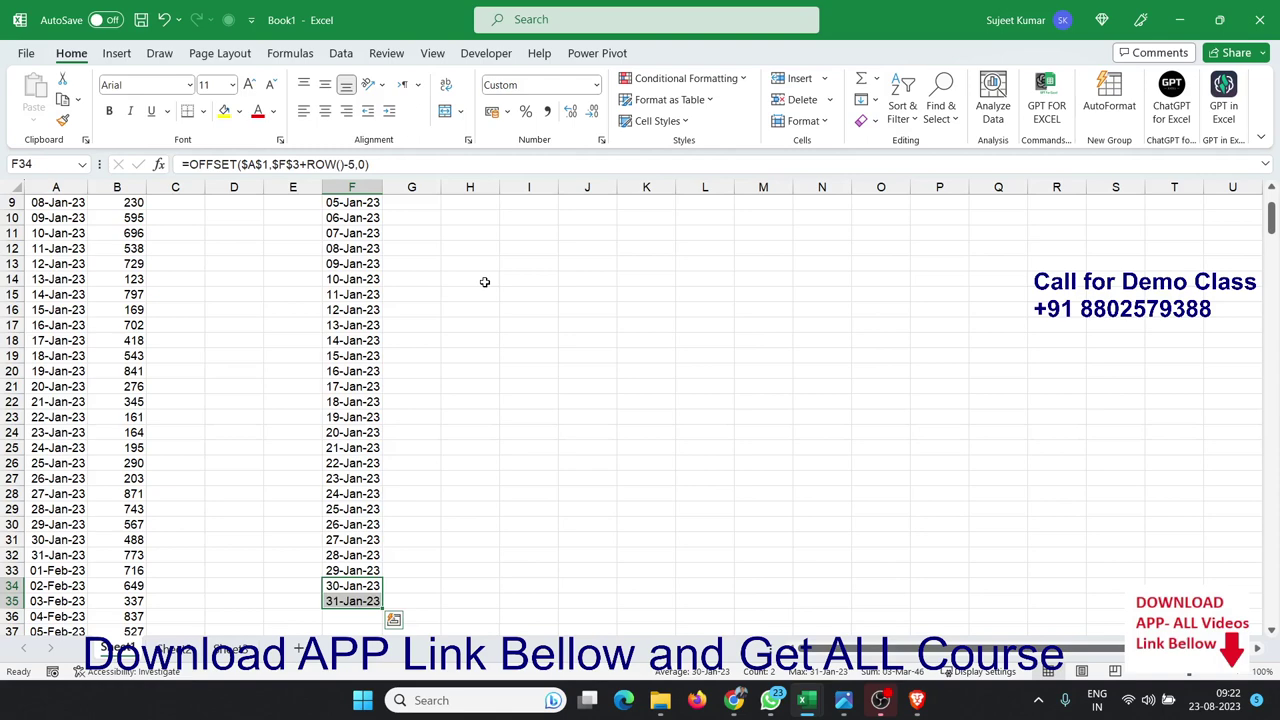
# Step: Dismiss the Quick Analysis suggestions and return to F5 at the top of the helper table
pyautogui.hotkey('ctrl', 'q')
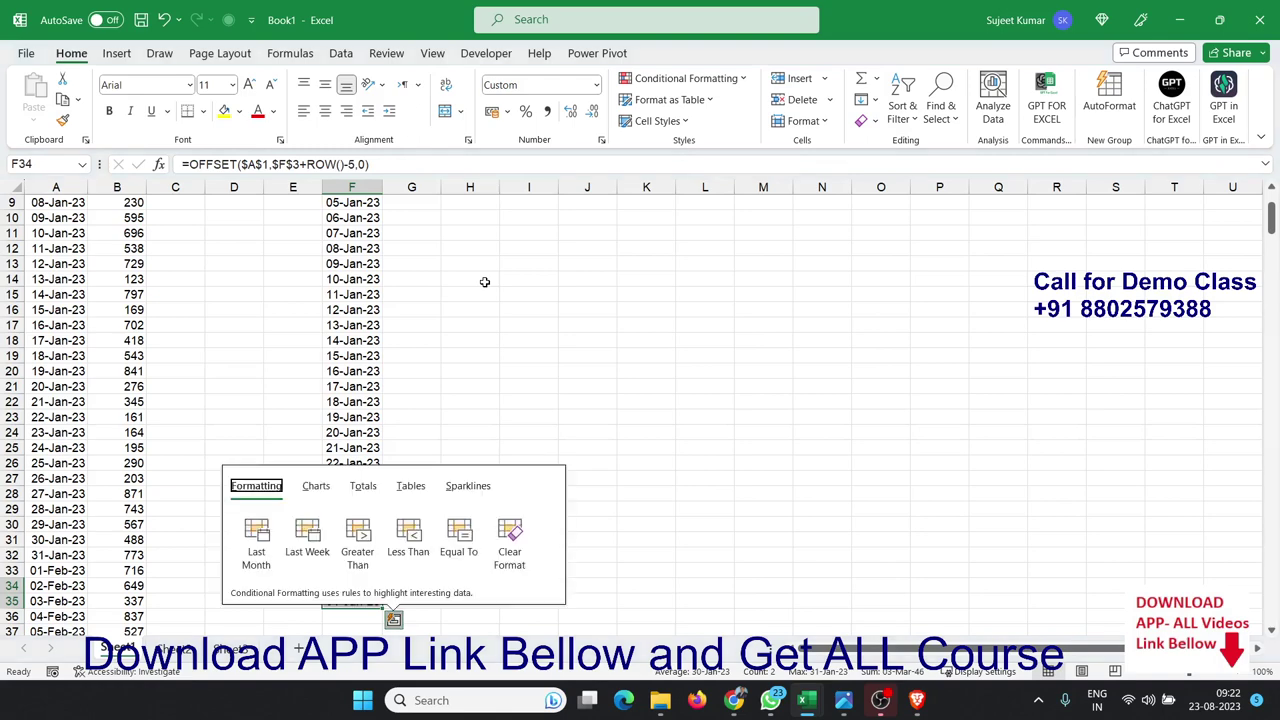
pyautogui.press('Escape')
pyautogui.press('Up')
pyautogui.hotkey('ctrl', 'Up')
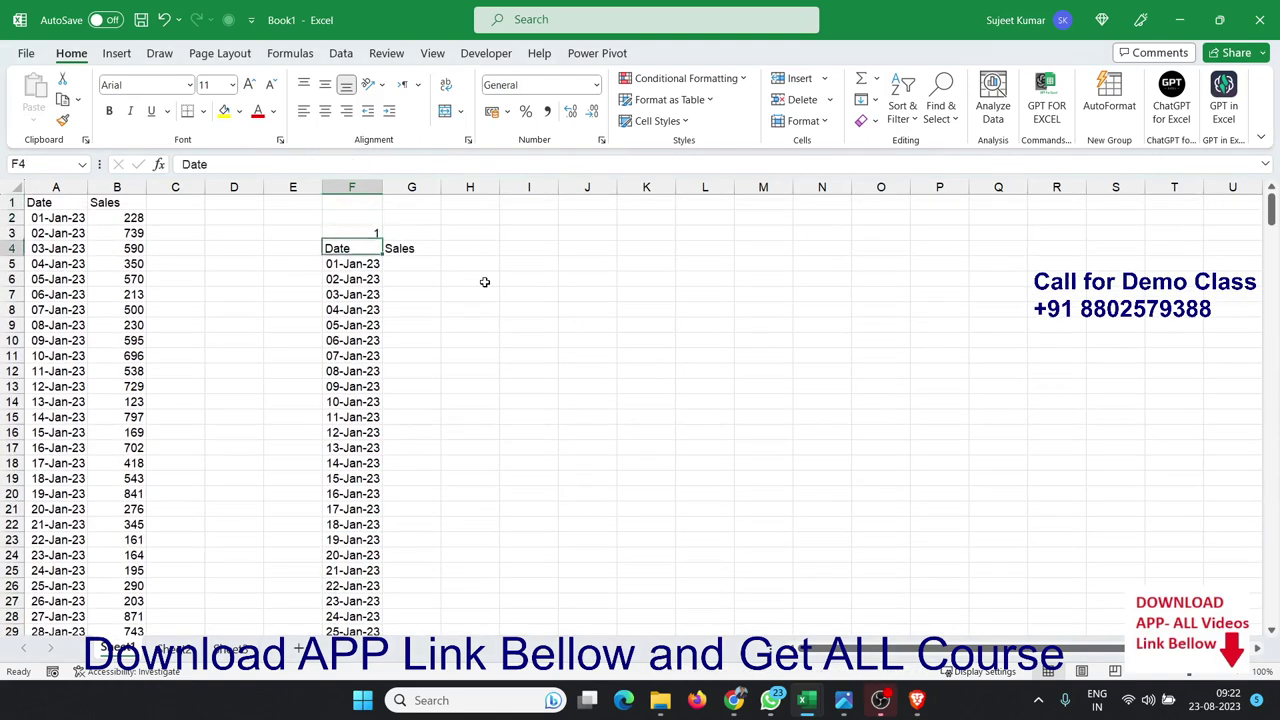
pyautogui.press('Down')
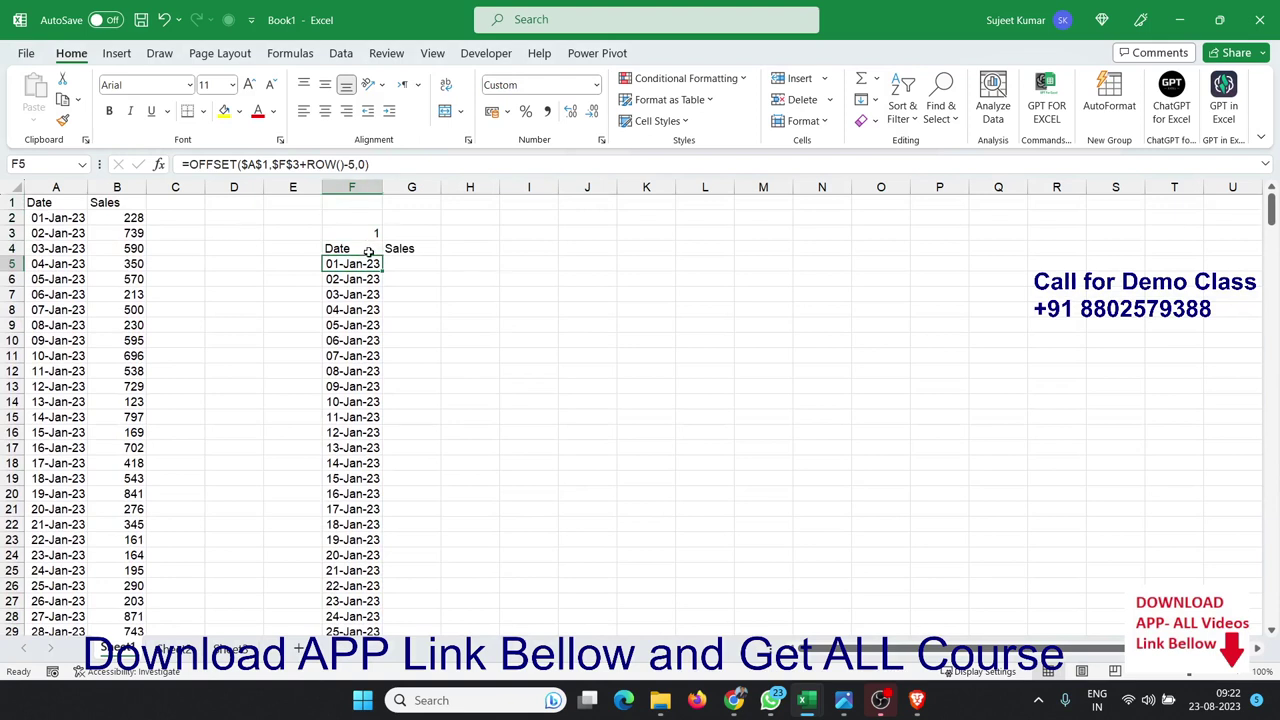
# Step: Put F5's OFFSET formula in G5 and change its column offset from 0 to 1
pyautogui.doubleClick(371, 263)
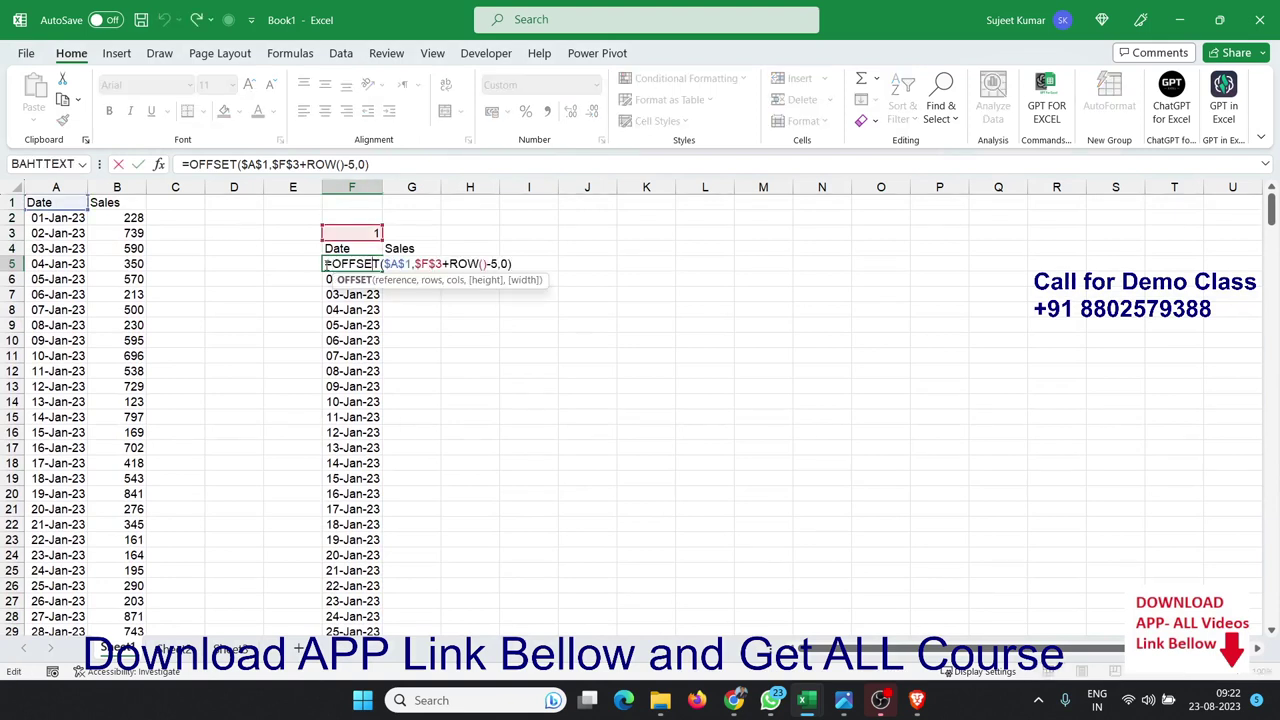
pyautogui.press('Escape')
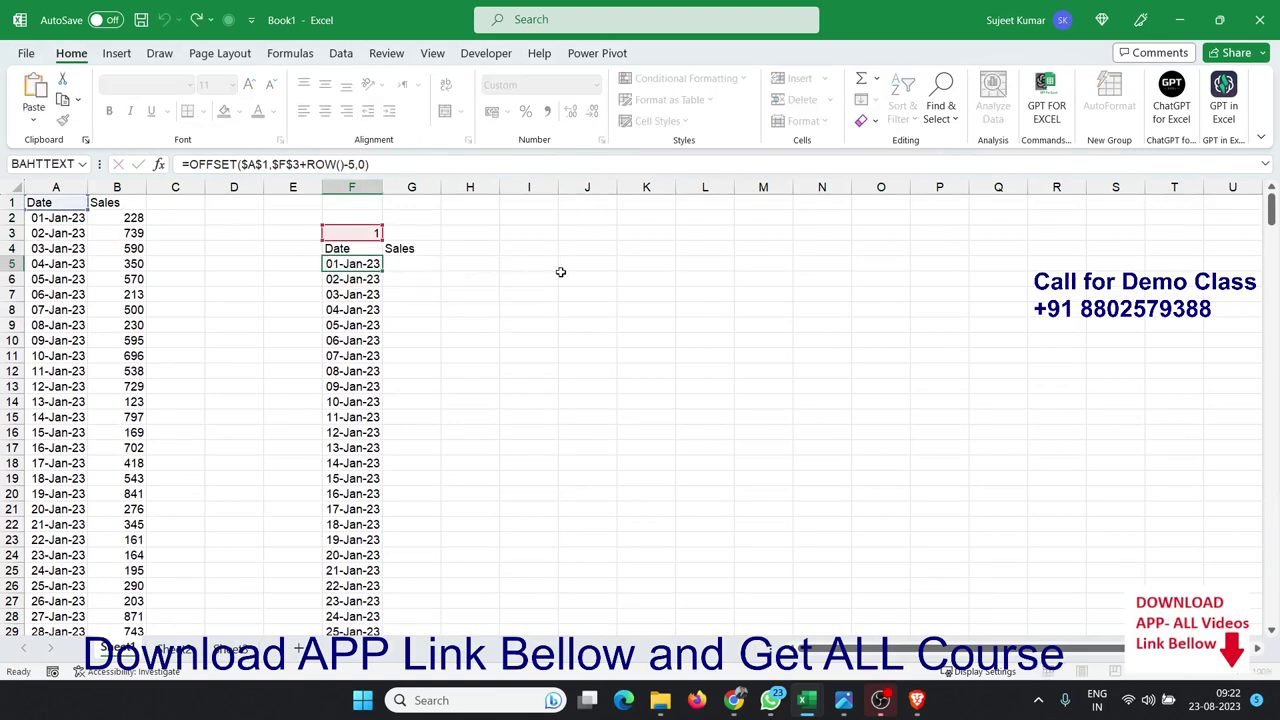
pyautogui.doubleClick(414, 263)
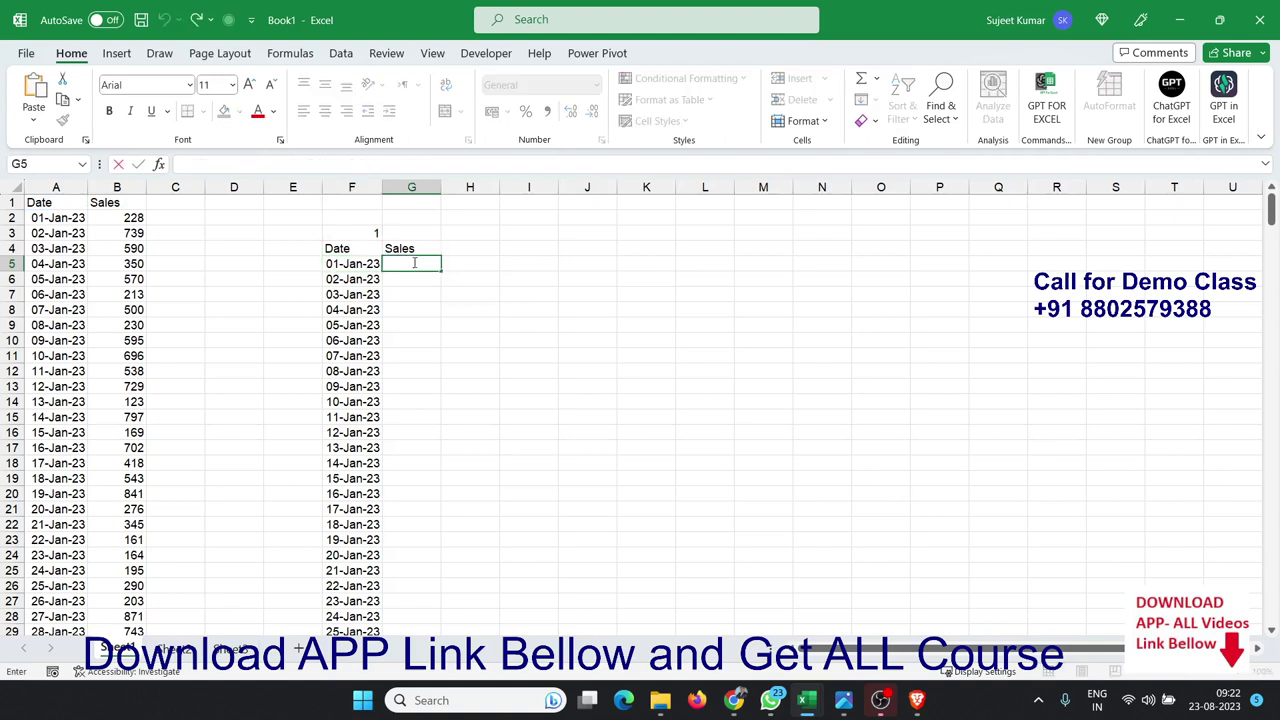
pyautogui.write('=OFFSET($A$1,$F$3+ROW()-5,0)')
pyautogui.click(558, 264)
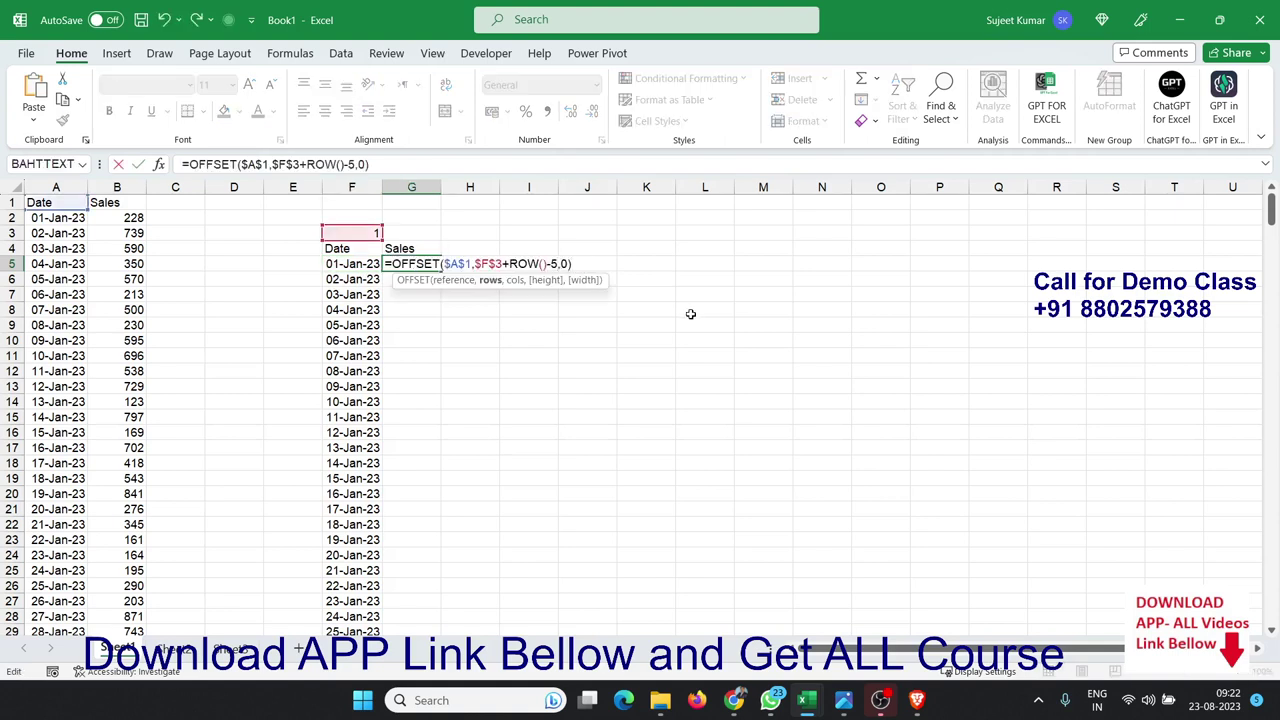
pyautogui.press('Right')
pyautogui.press('Delete')
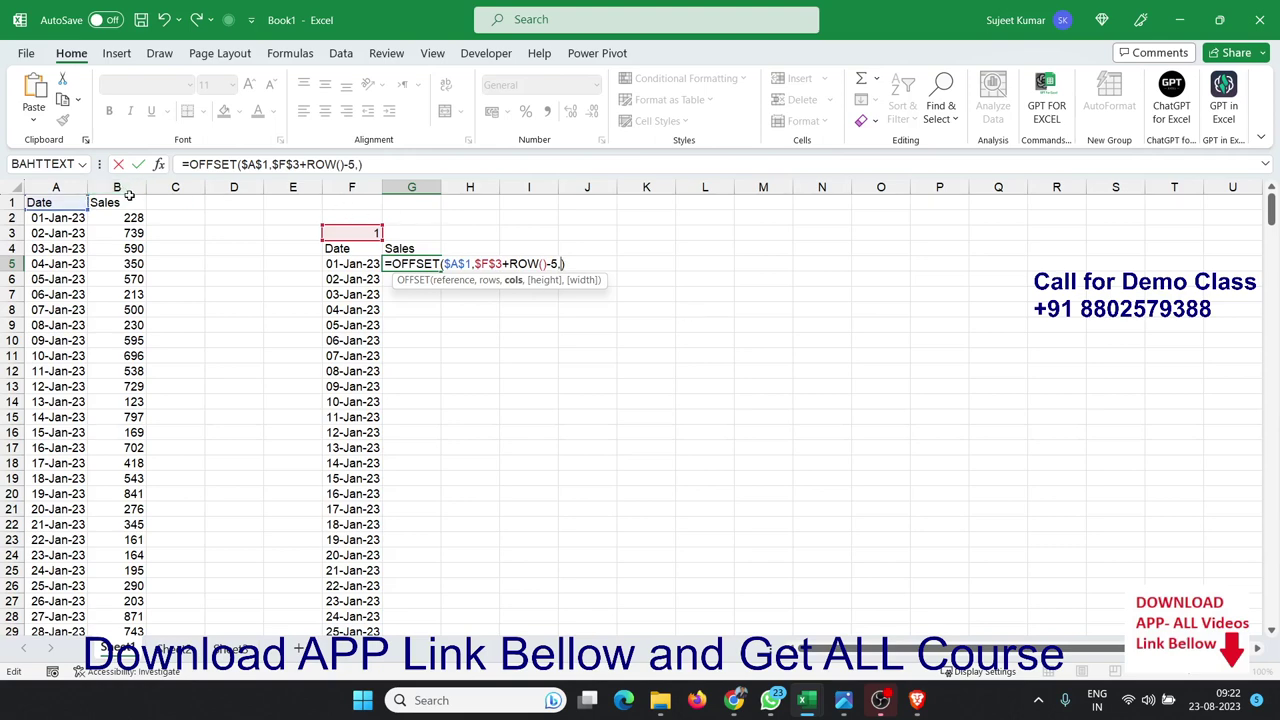
pyautogui.write('1')
pyautogui.press('Return')
# Step: Fill the Sales formula down G5:G35 (228, 739, 590…), then select the helper table F4:G35
pyautogui.press('Left')
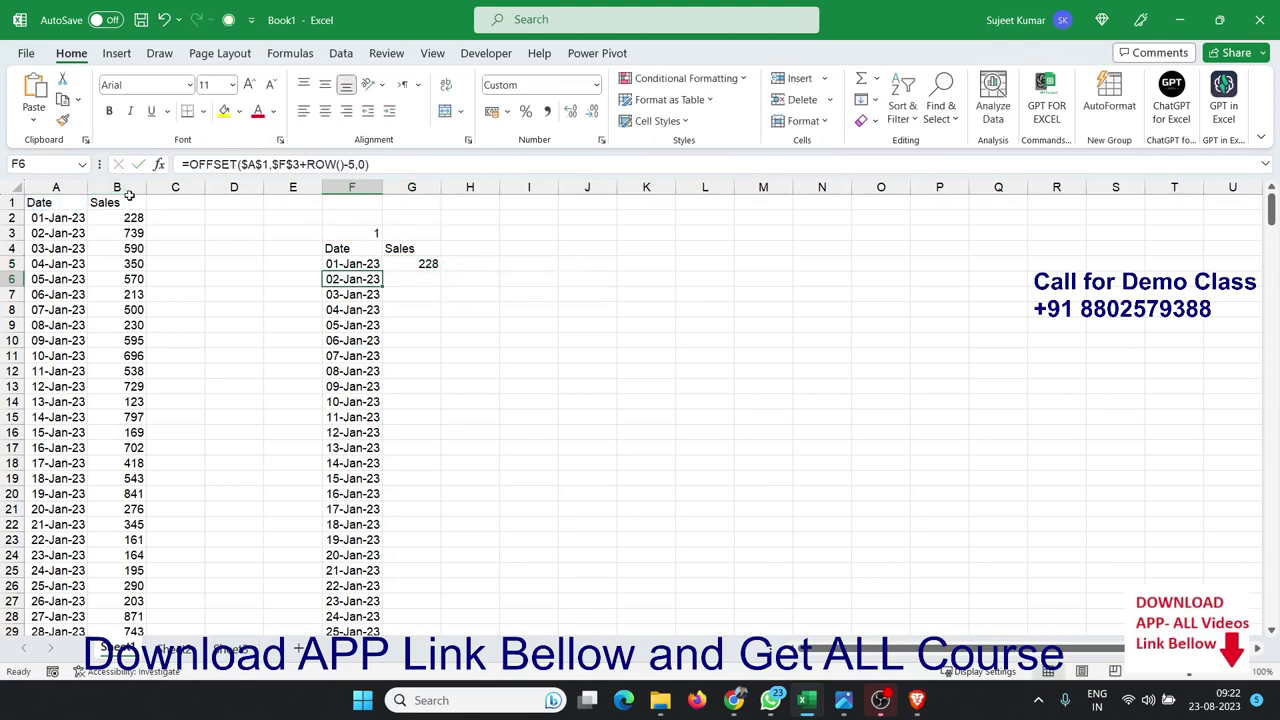
pyautogui.hotkey('ctrl', 'Down')
pyautogui.press('Right')
pyautogui.hotkey('ctrl', 'shift', 'Up')
pyautogui.hotkey('ctrl', 'd')
pyautogui.hotkey('ctrl', 'Up')
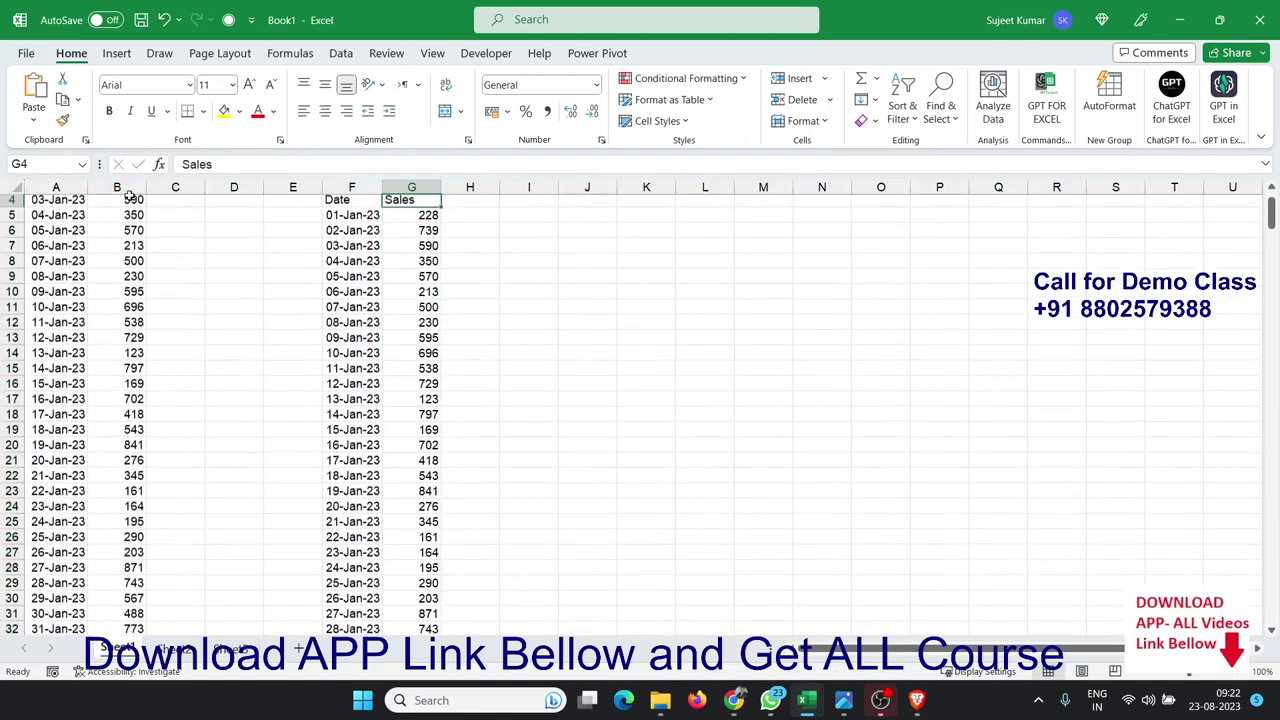
pyautogui.press('Left')
pyautogui.hotkey('ctrl', 'shift', 'Down')
pyautogui.hotkey('shift', 'Right')
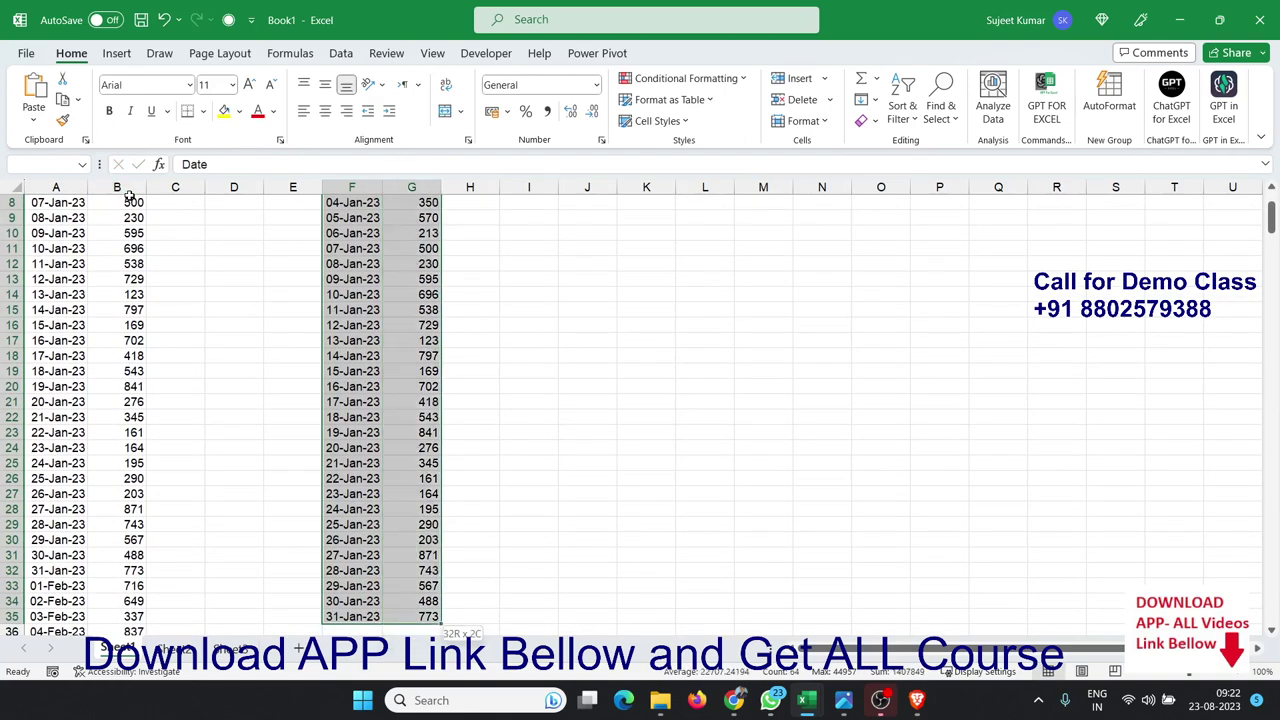
# Step: Insert a basic line chart of the helper Date and Sales data and place it beside the helper table
pyautogui.click(116, 53)
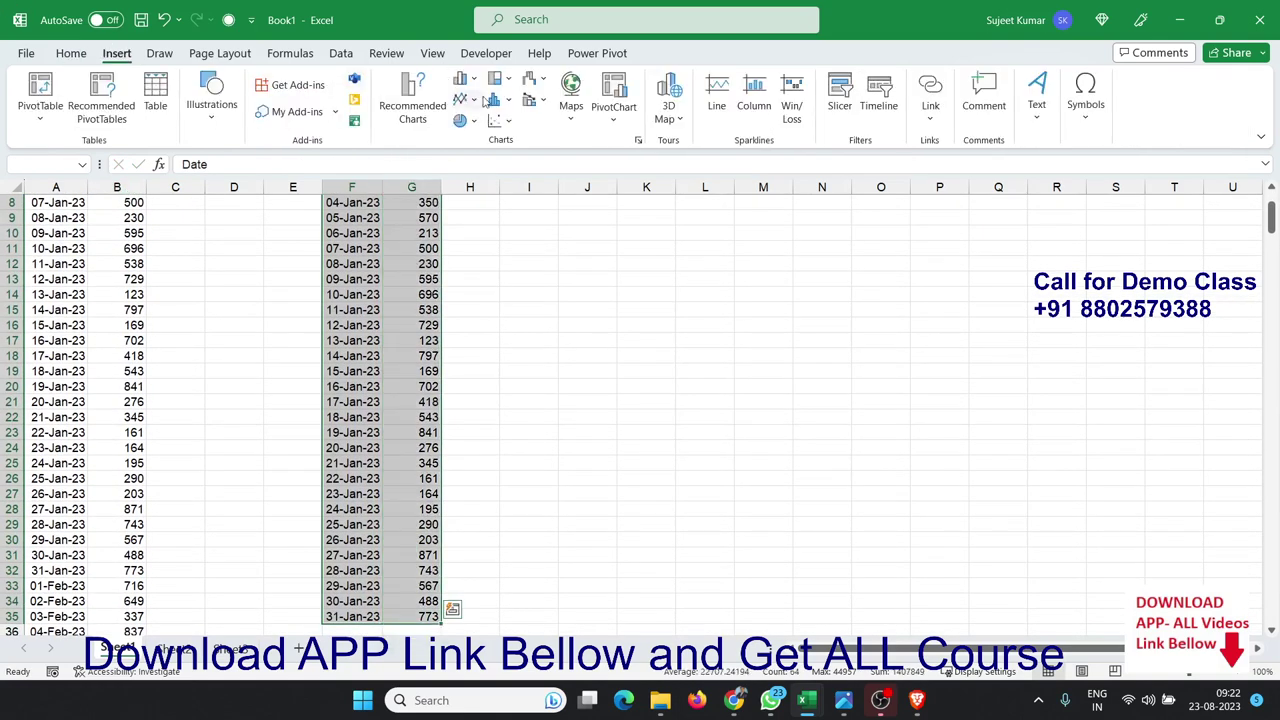
pyautogui.click(465, 98)
pyautogui.click(474, 157)
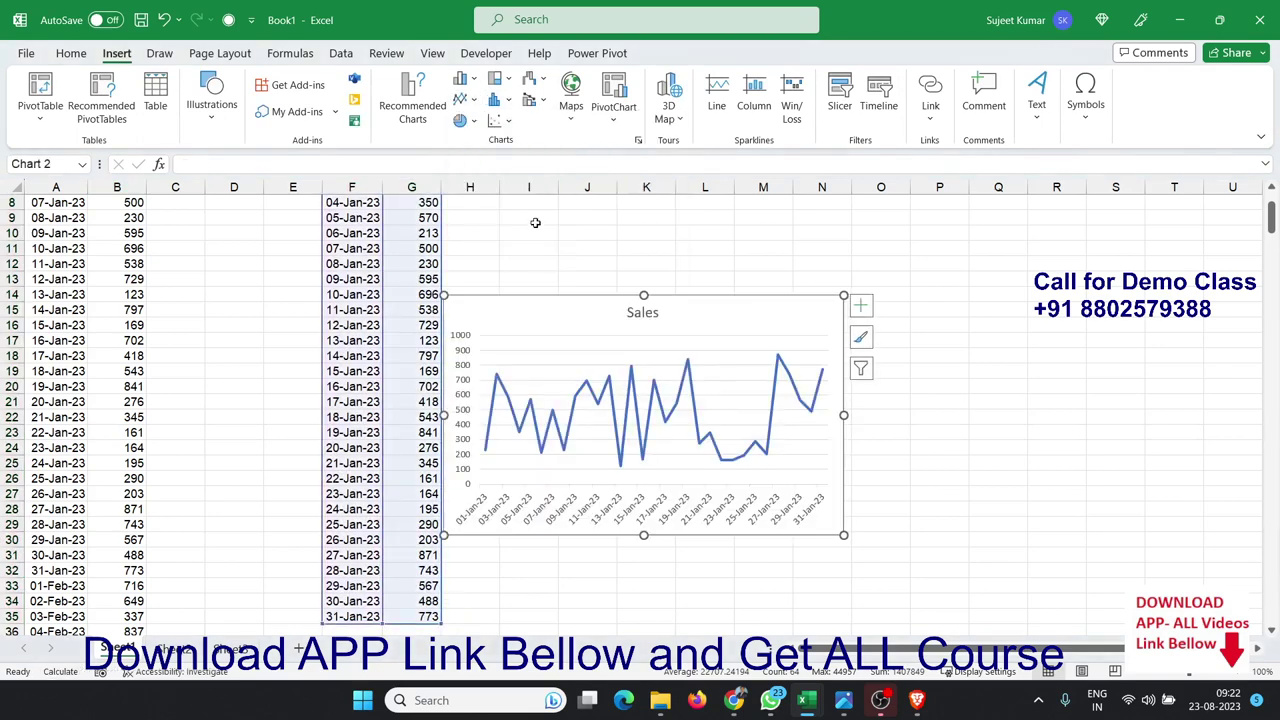
pyautogui.moveTo(540, 318); pyautogui.dragTo(600, 262)
pyautogui.scroll(3, 590, 300)
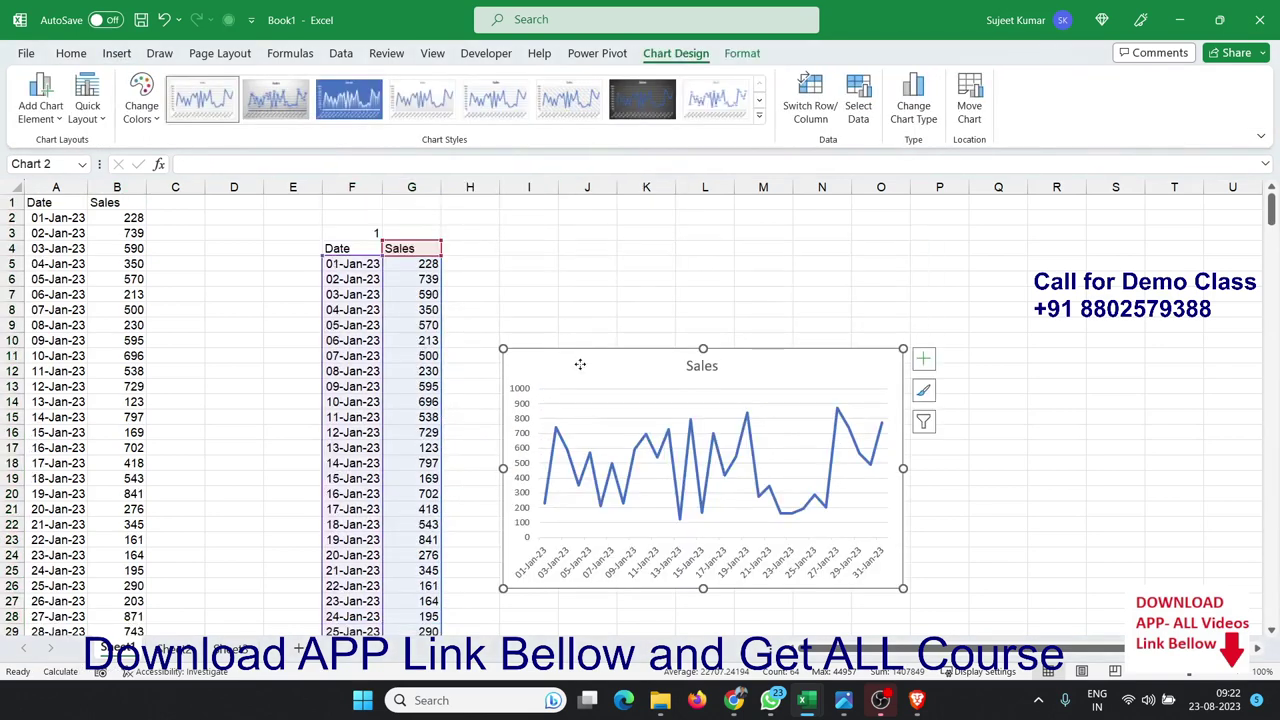
pyautogui.moveTo(580, 363); pyautogui.dragTo(550, 224)
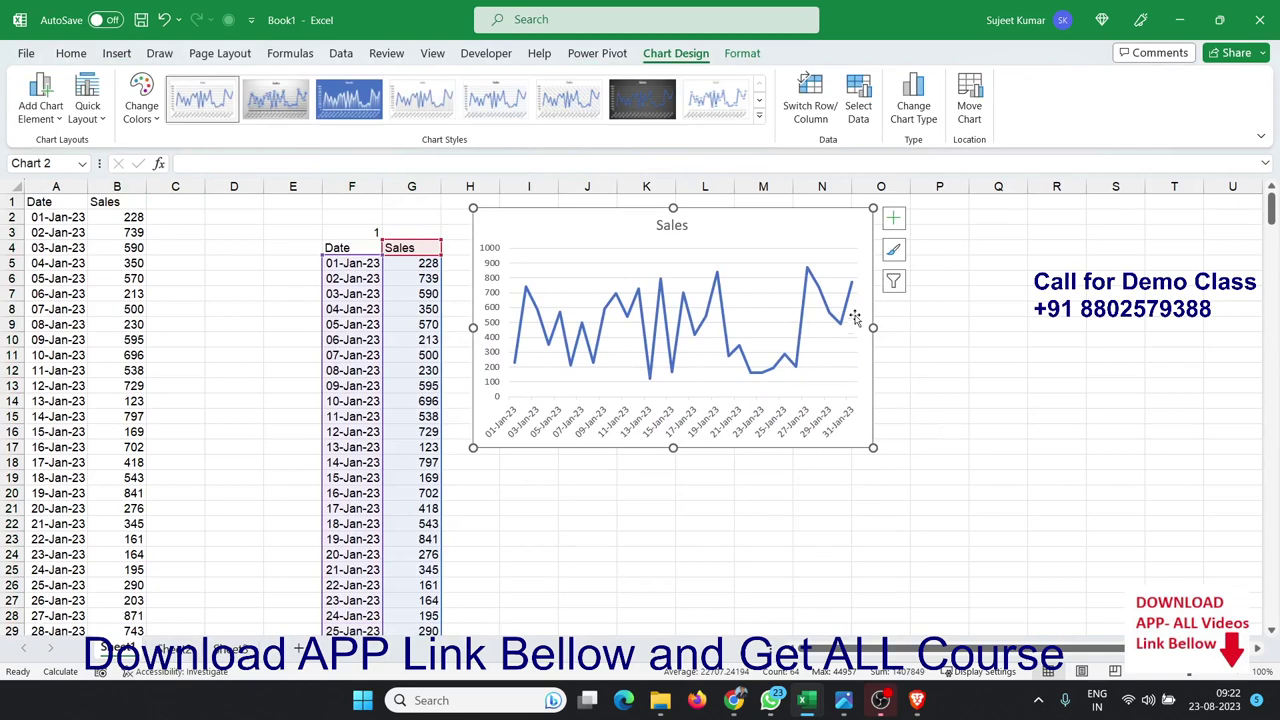
# Step: Apply the blue-background chart style and stretch the chart to span column H through column T
pyautogui.moveTo(873, 327); pyautogui.dragTo(1221, 358)
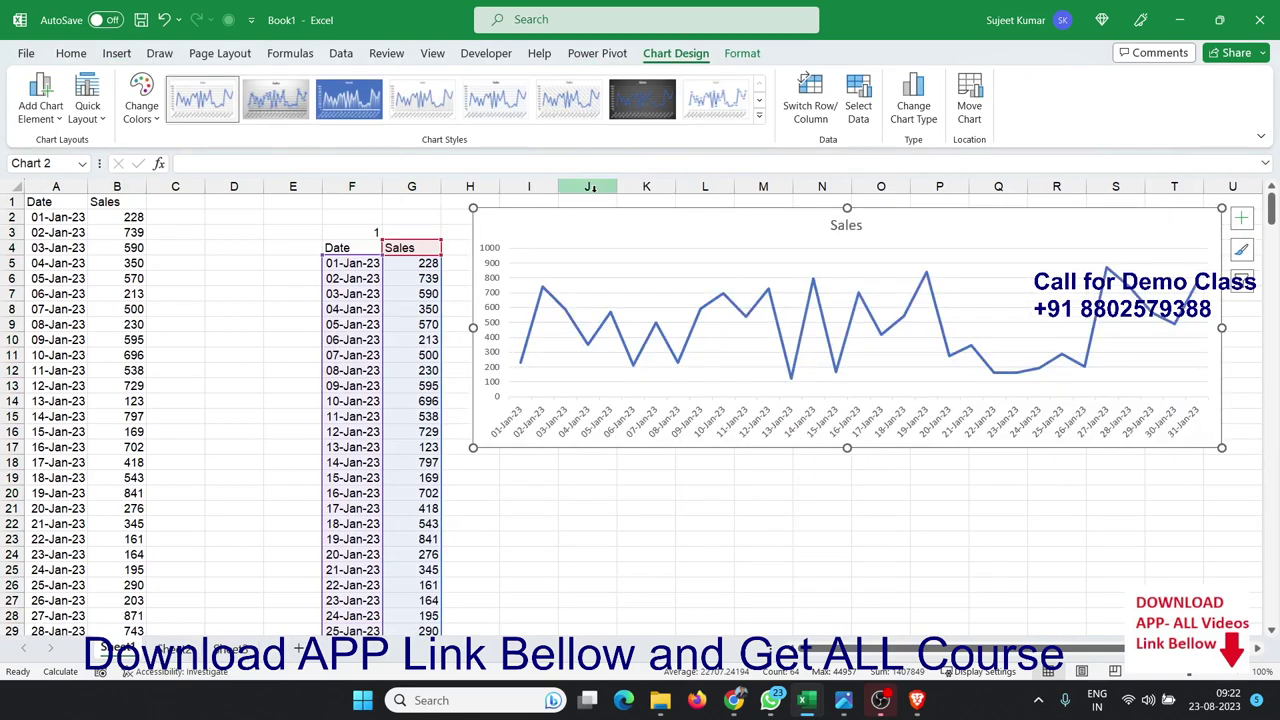
pyautogui.click(352, 115)
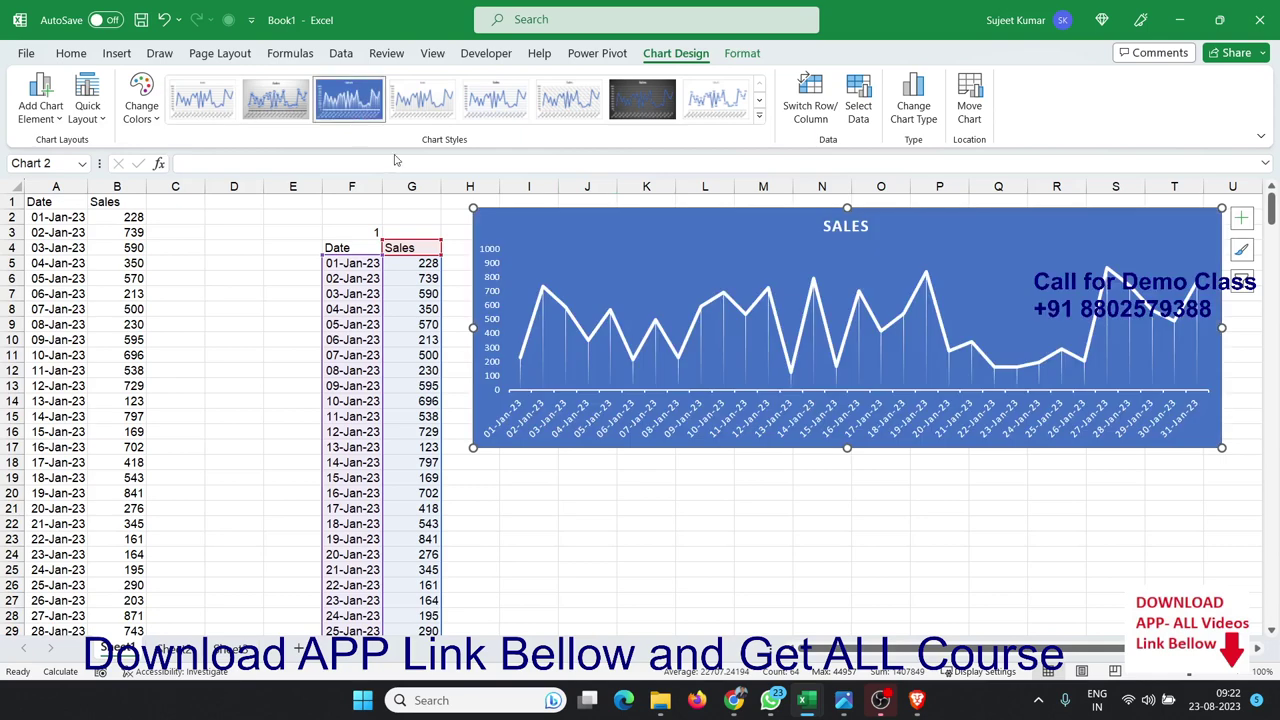
pyautogui.moveTo(472, 328); pyautogui.dragTo(460, 328)
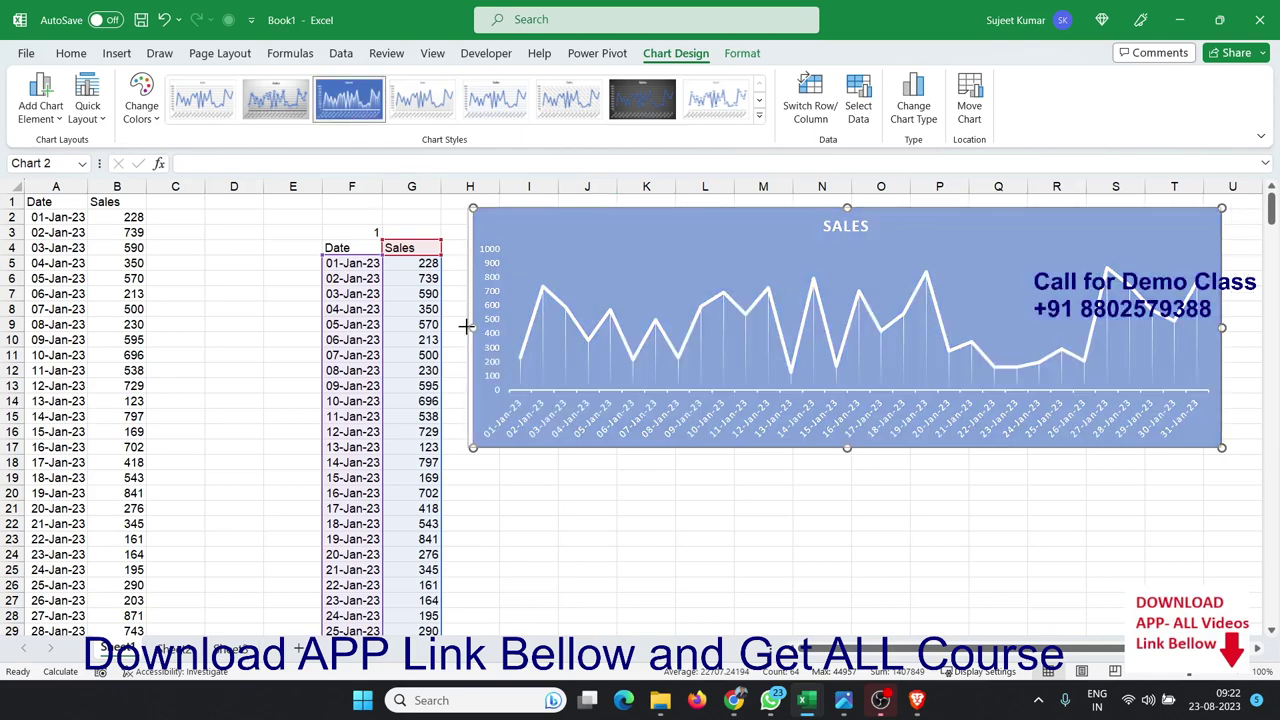
pyautogui.click(620, 553)
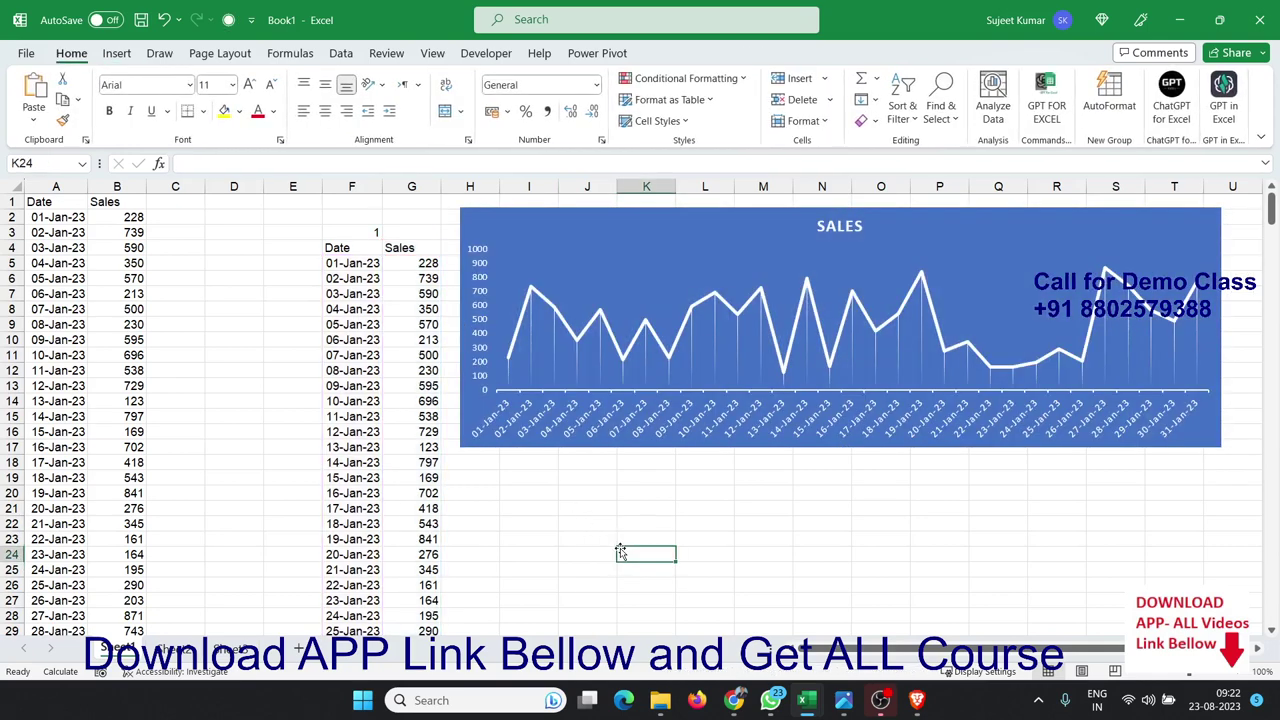
# Step: Confirm in Excel Options that the Developer tab is enabled on the ribbon
pyautogui.click(499, 58)
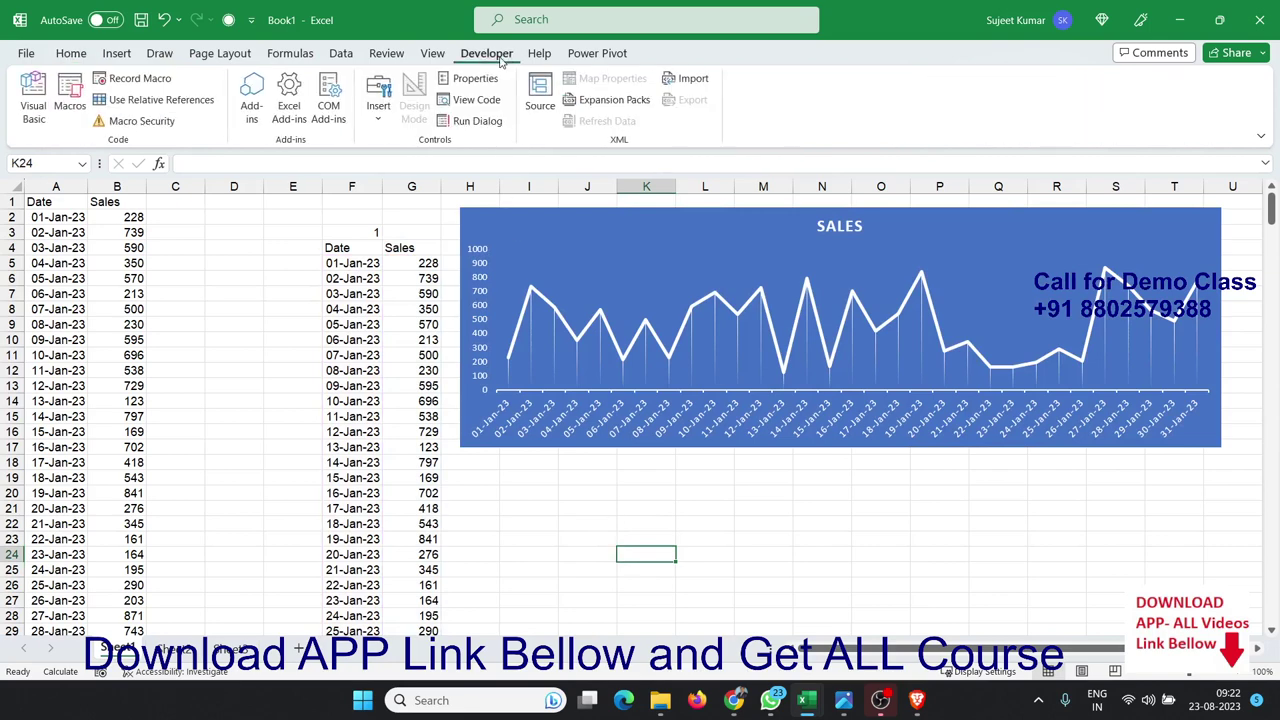
pyautogui.click(30, 52)
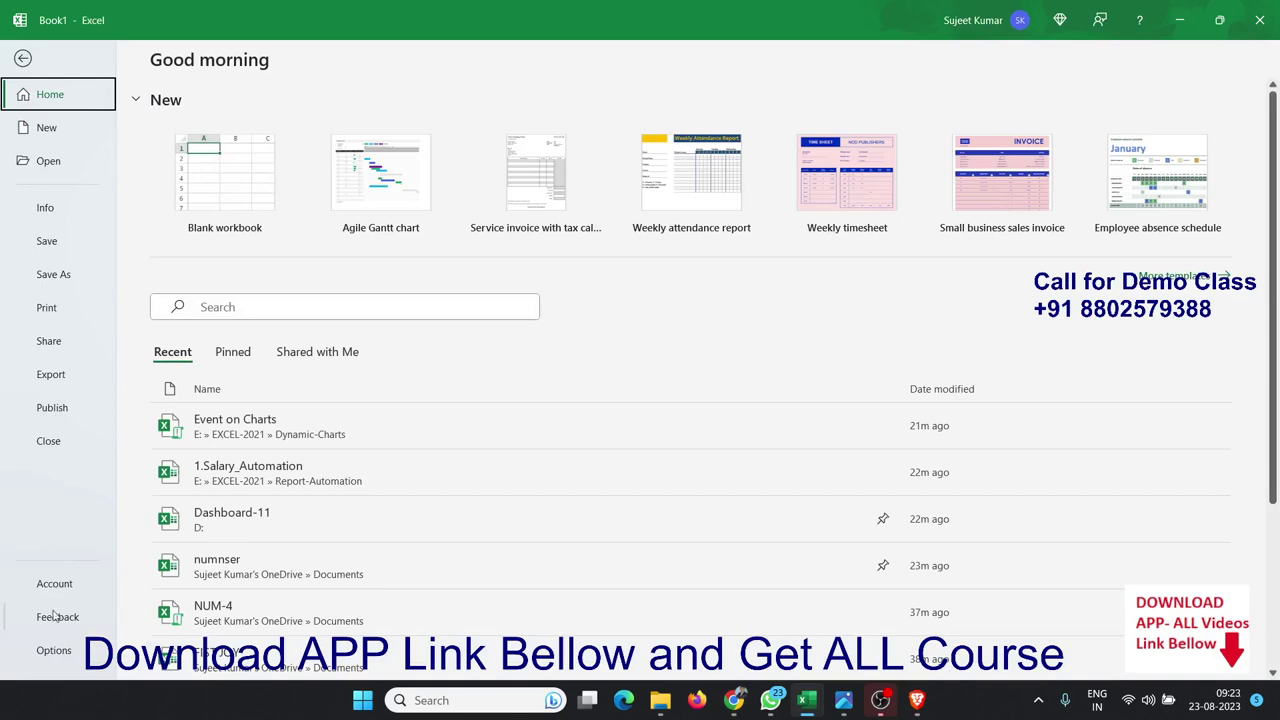
pyautogui.click(60, 650)
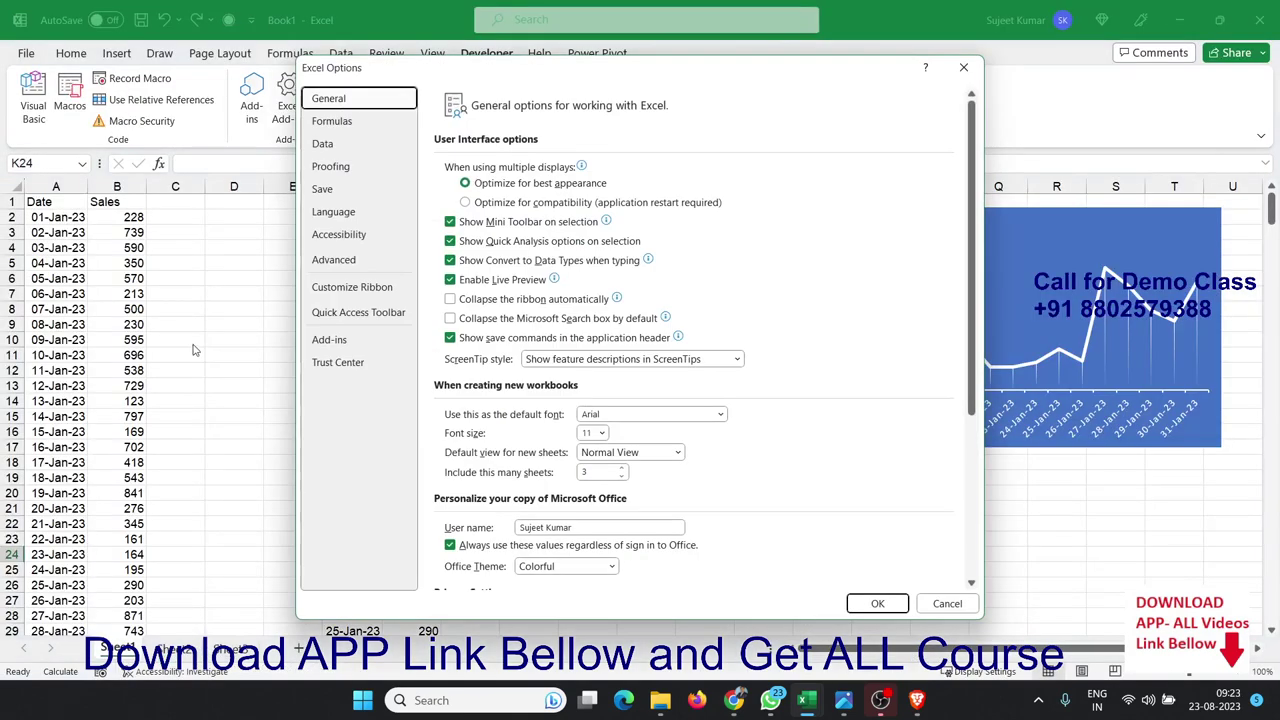
pyautogui.click(336, 314)
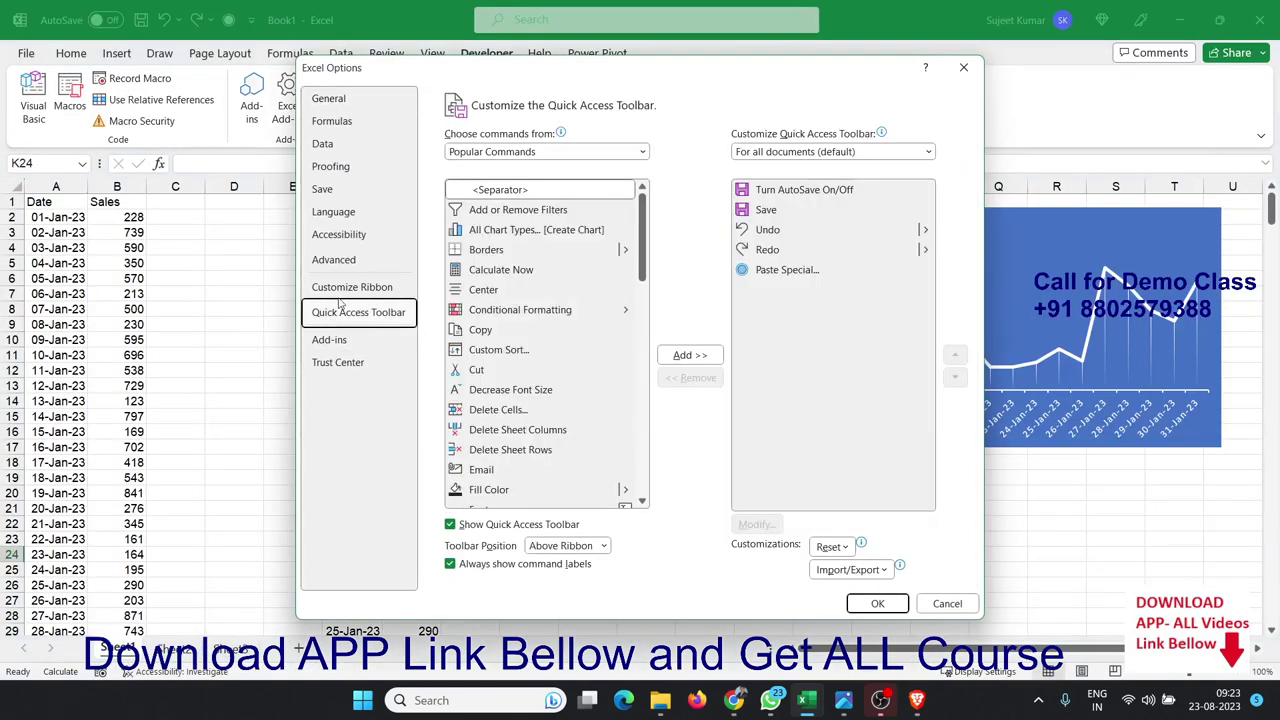
pyautogui.click(342, 290)
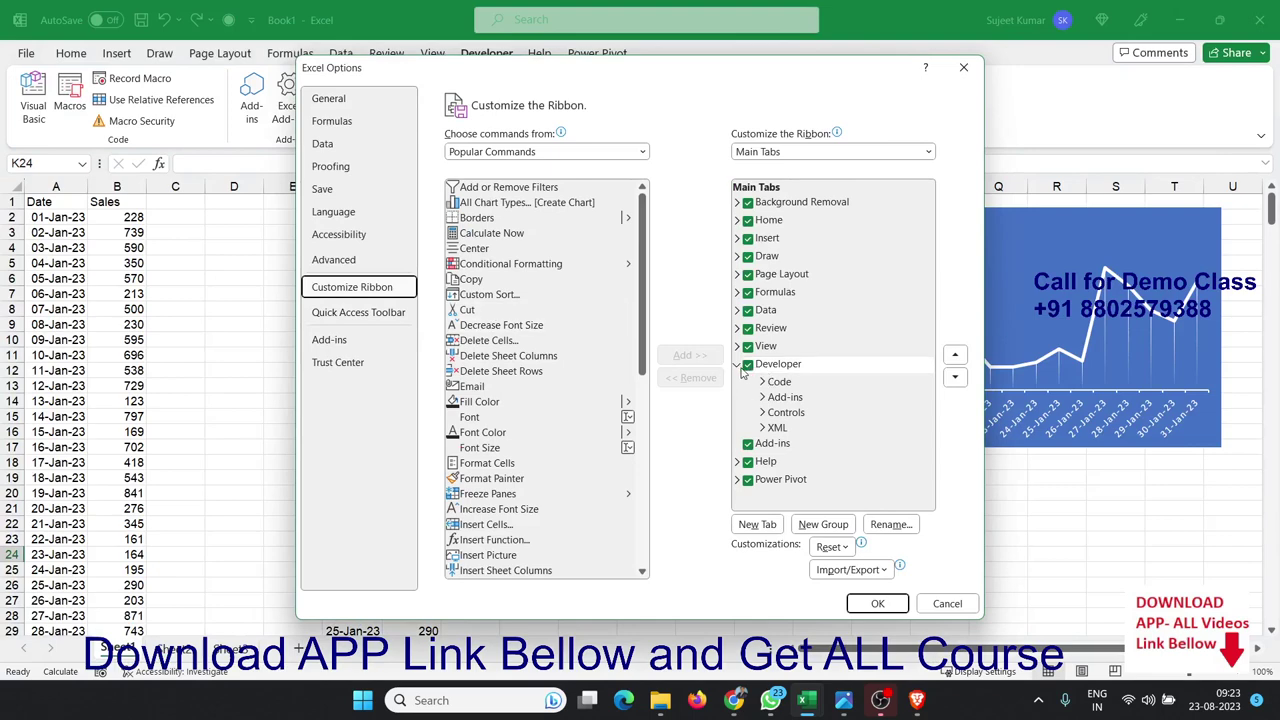
pyautogui.press('Return')
# Step: Draw a Scroll Bar form control directly under the chart, spanning the chart's full width
pyautogui.click(377, 125)
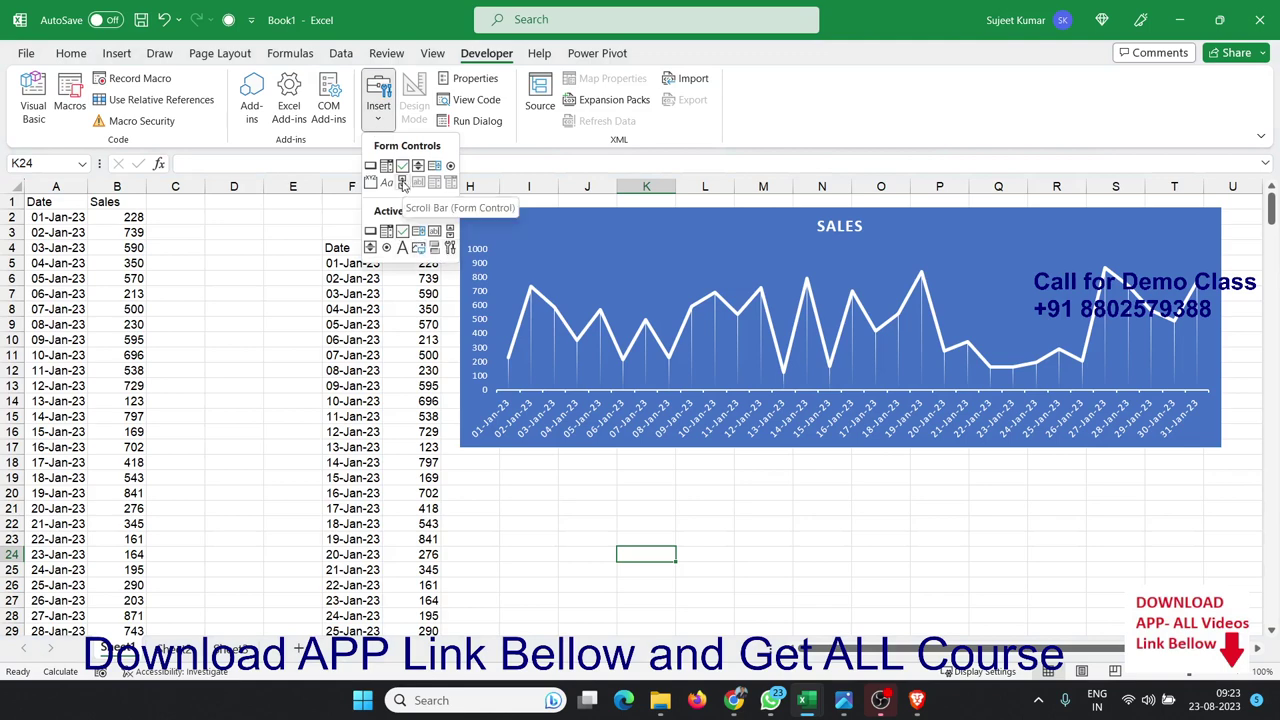
pyautogui.click(402, 183)
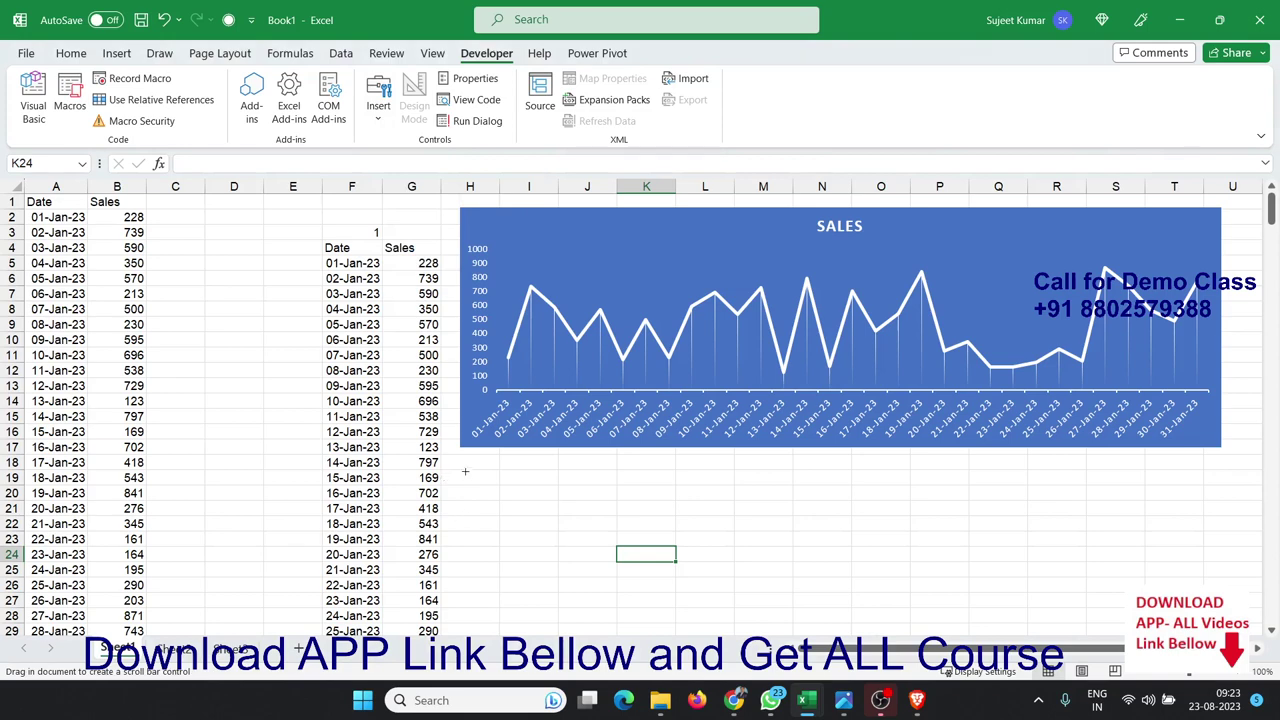
pyautogui.moveTo(460, 454); pyautogui.dragTo(1220, 476)
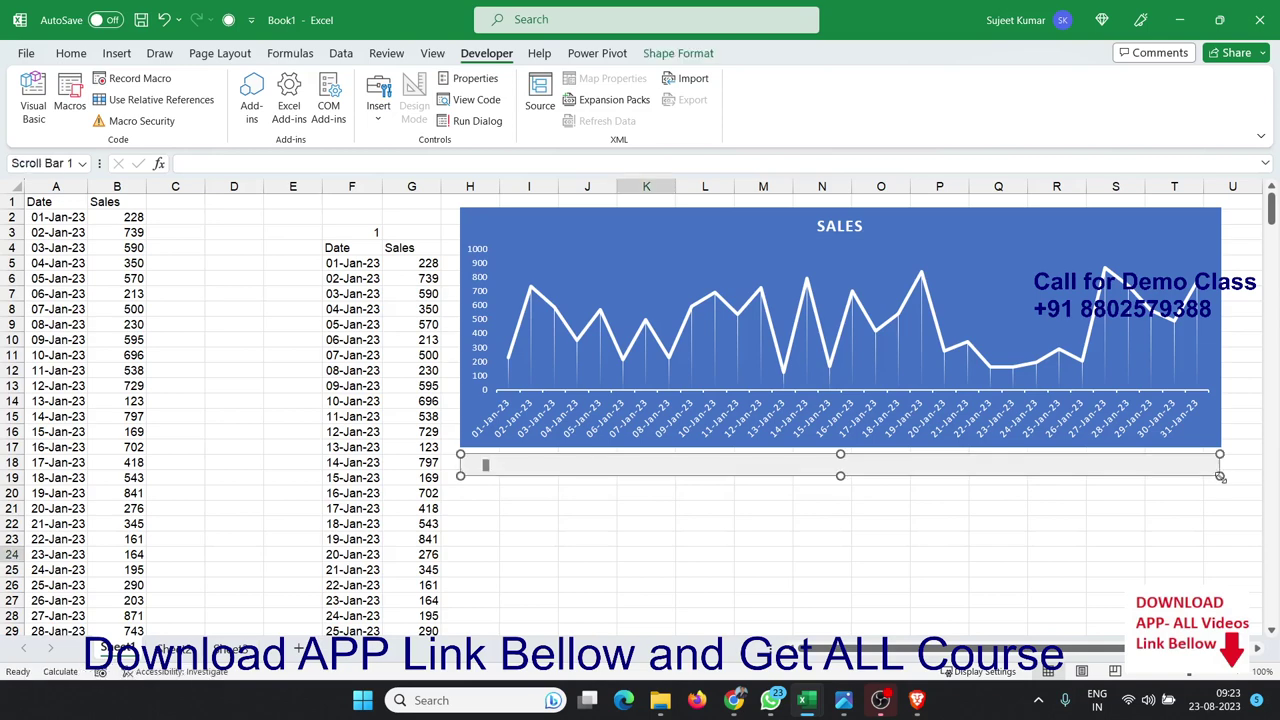
pyautogui.click(1096, 463)
# Step: Format the scroll bar with minimum 1, maximum 265, incremental change 30, and cell link $F$3
pyautogui.rightClick(1096, 463)
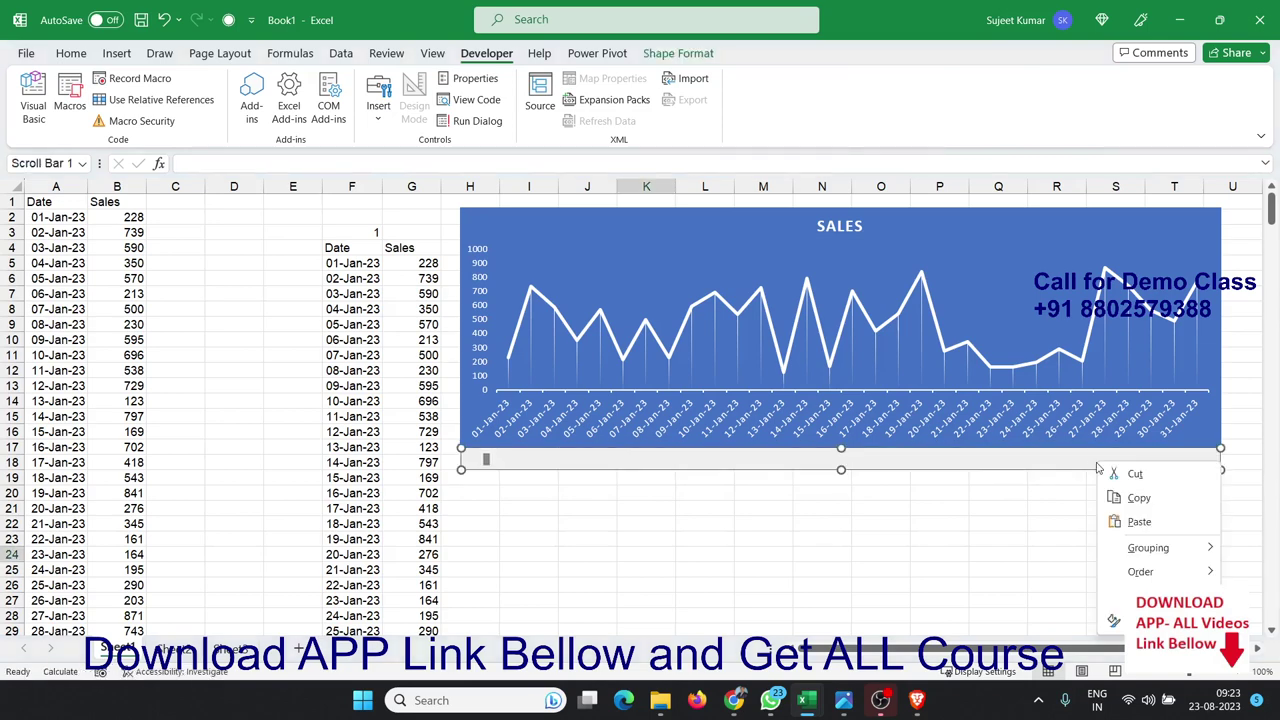
pyautogui.press('Escape')
pyautogui.hotkey('ctrl', '1')
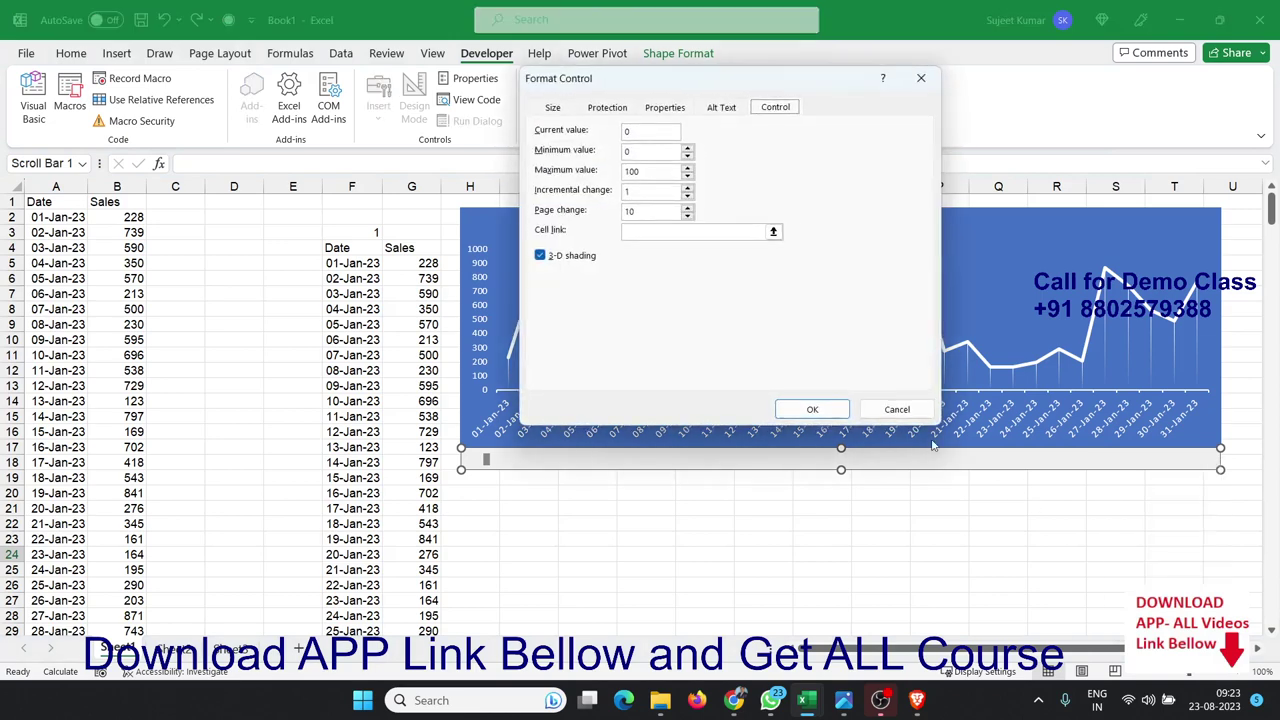
pyautogui.doubleClick(638, 152)
pyautogui.write('1')
pyautogui.doubleClick(657, 173)
pyautogui.write('265')
pyautogui.click(700, 232)
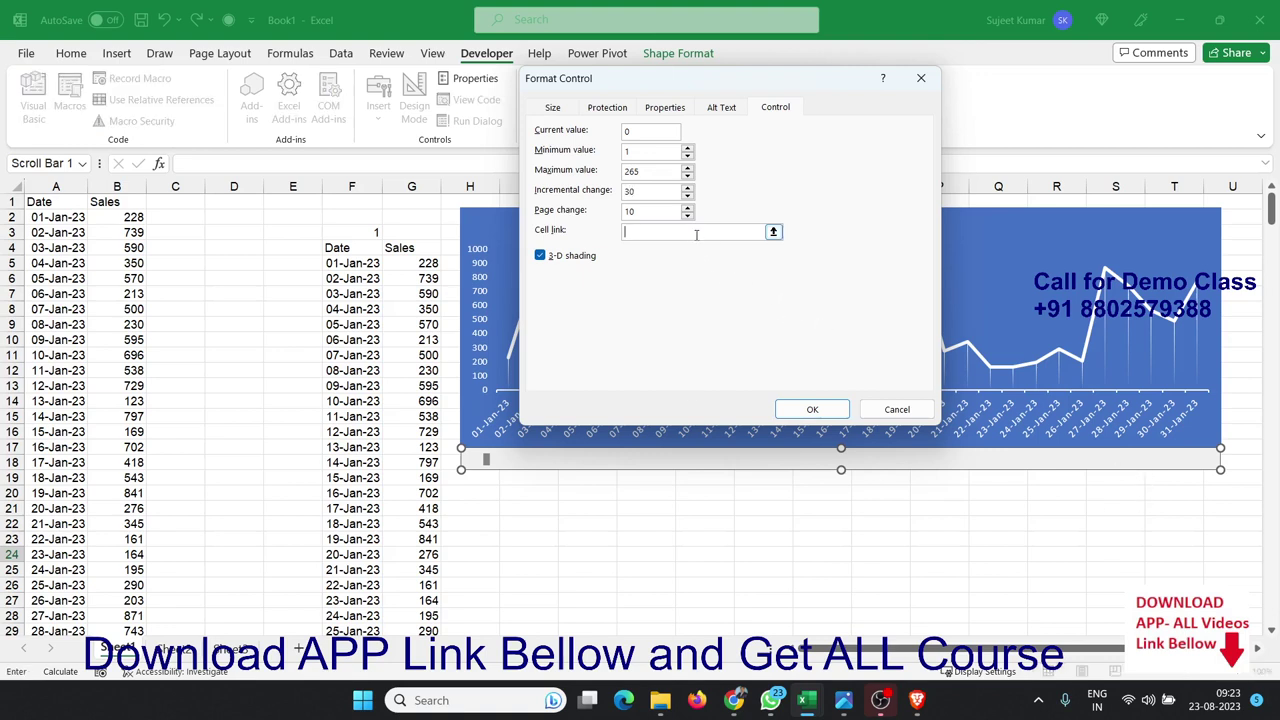
pyautogui.click(372, 232)
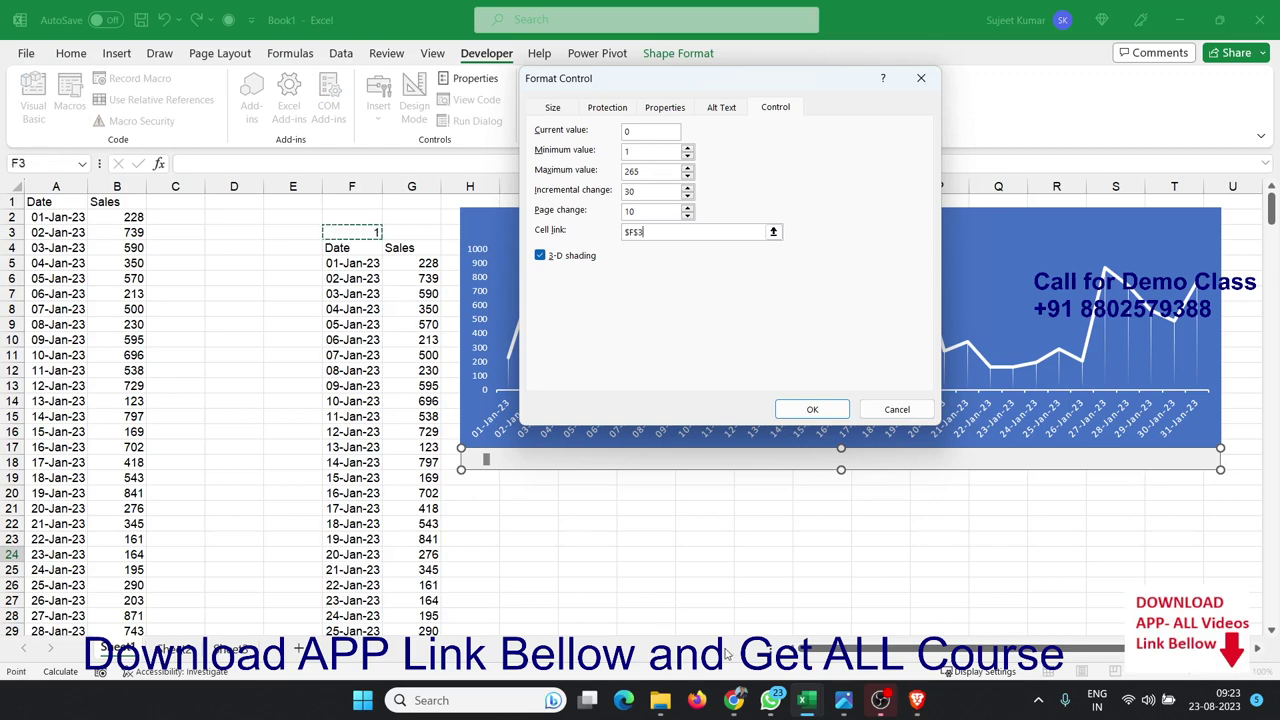
pyautogui.click(812, 409)
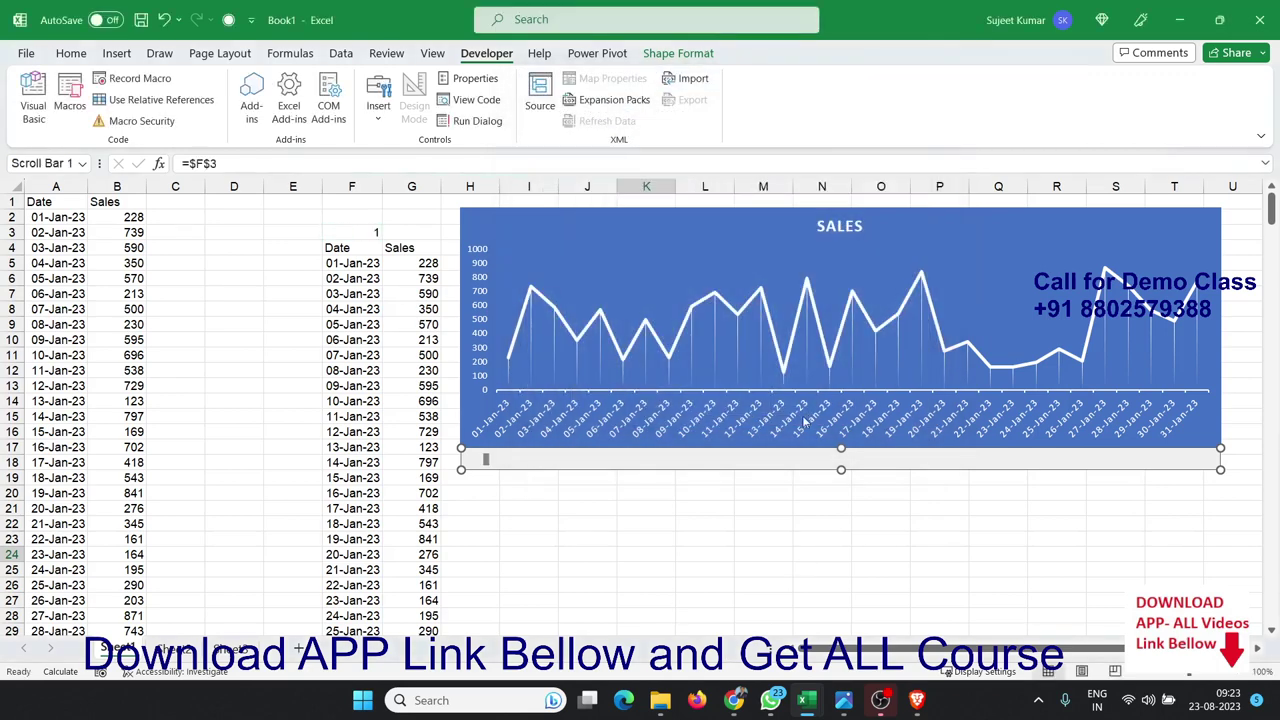
pyautogui.click(778, 539)
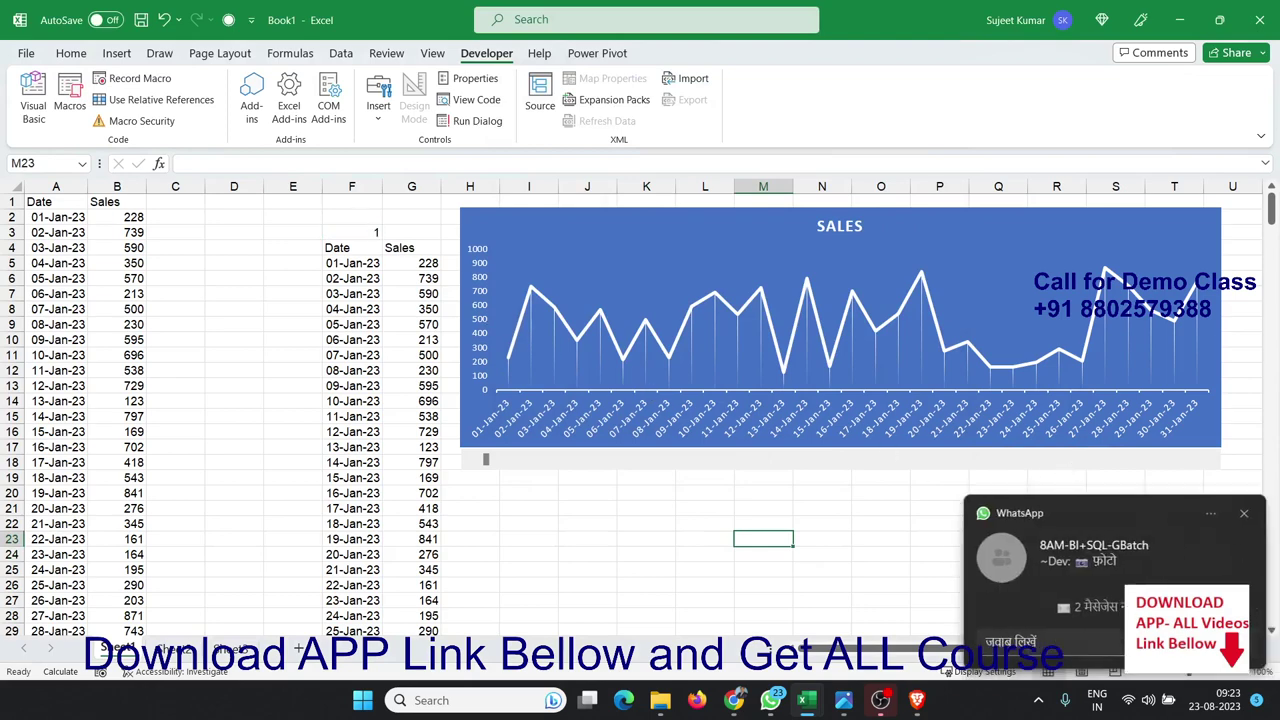
# Step: Dismiss the chat notification and step the scroll bar until F3 reads 101, showing 11-Apr-23 to 11-May-23
pyautogui.click(1240, 515)
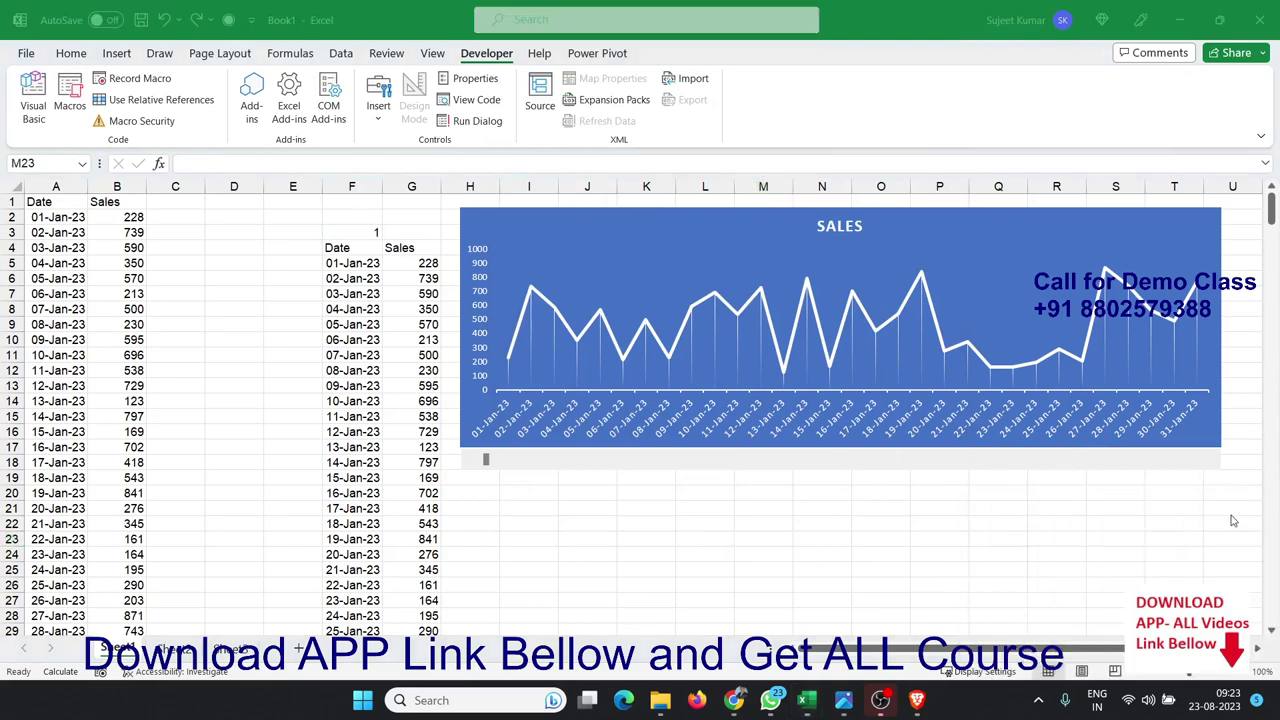
pyautogui.click(811, 463)
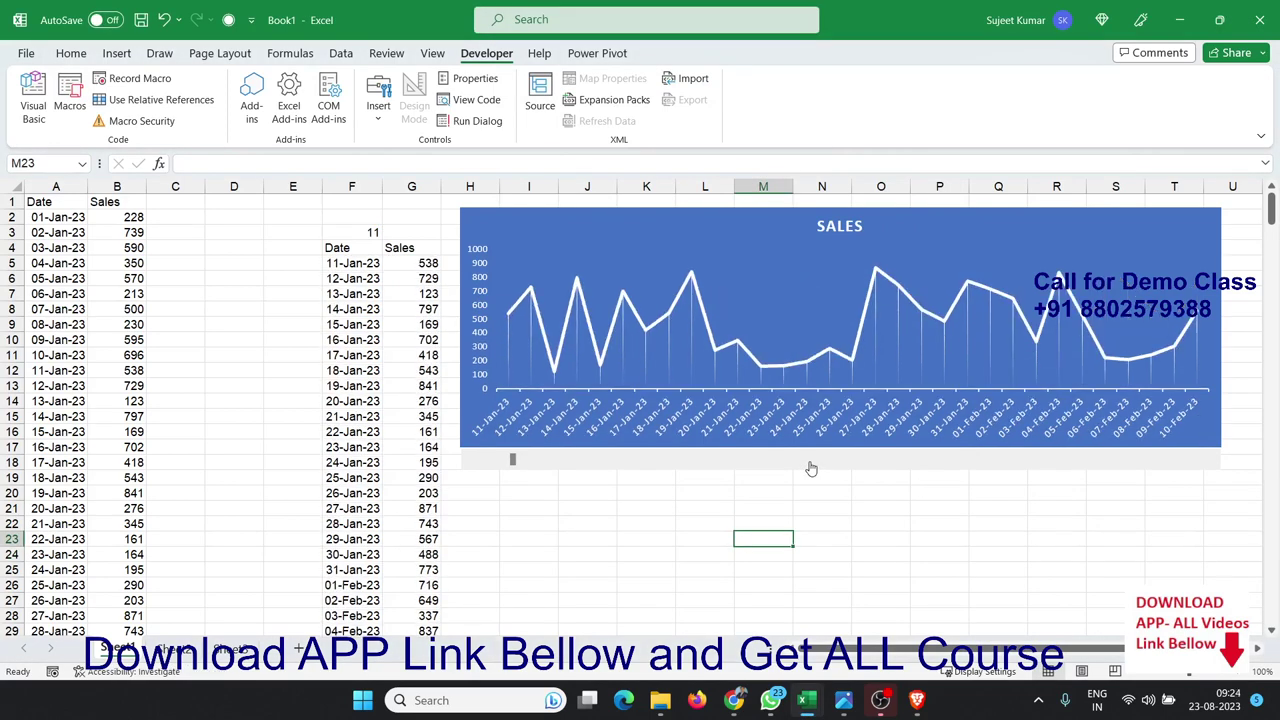
pyautogui.click(811, 463)
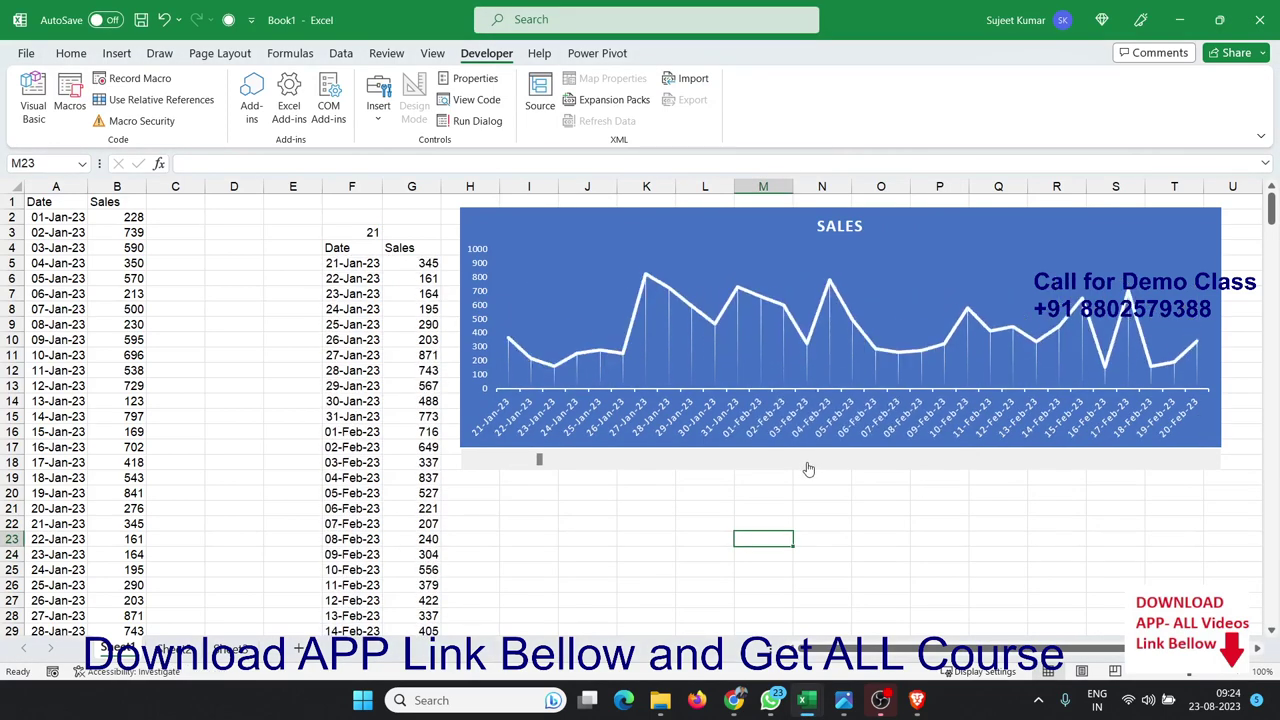
pyautogui.click(1185, 467)
pyautogui.click(1189, 467)
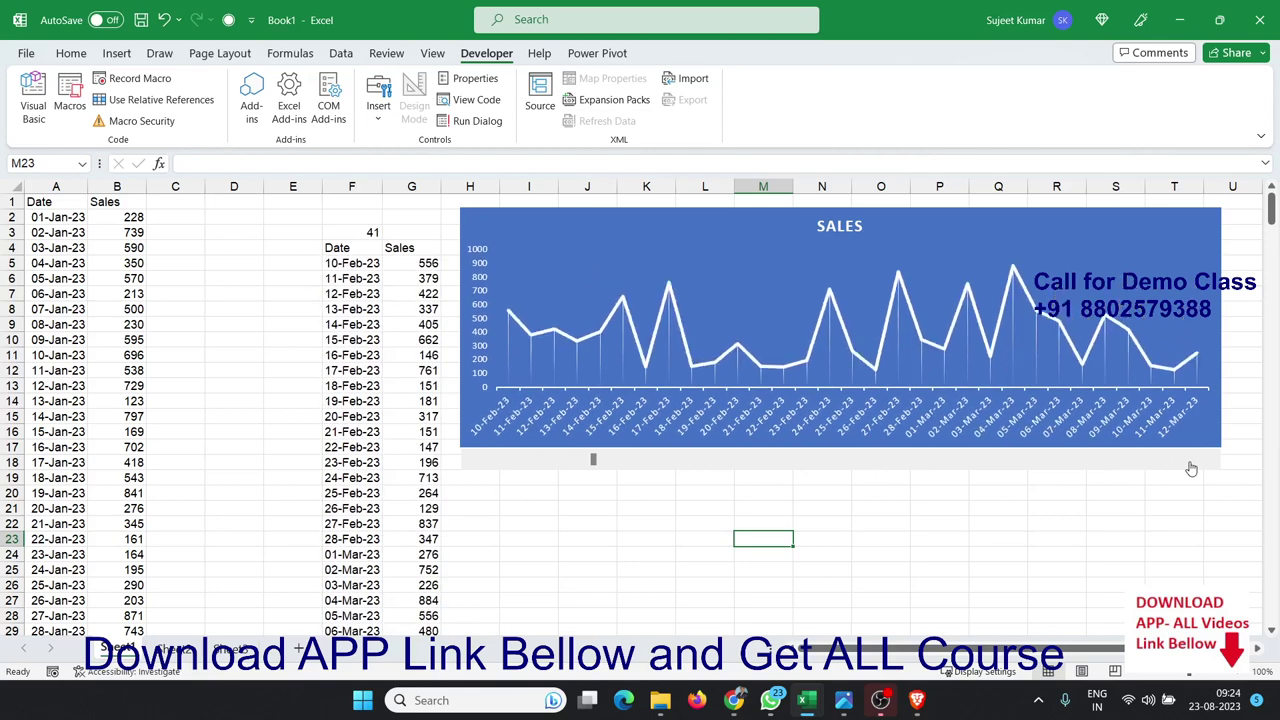
pyautogui.click(1191, 468)
pyautogui.click(1191, 468)
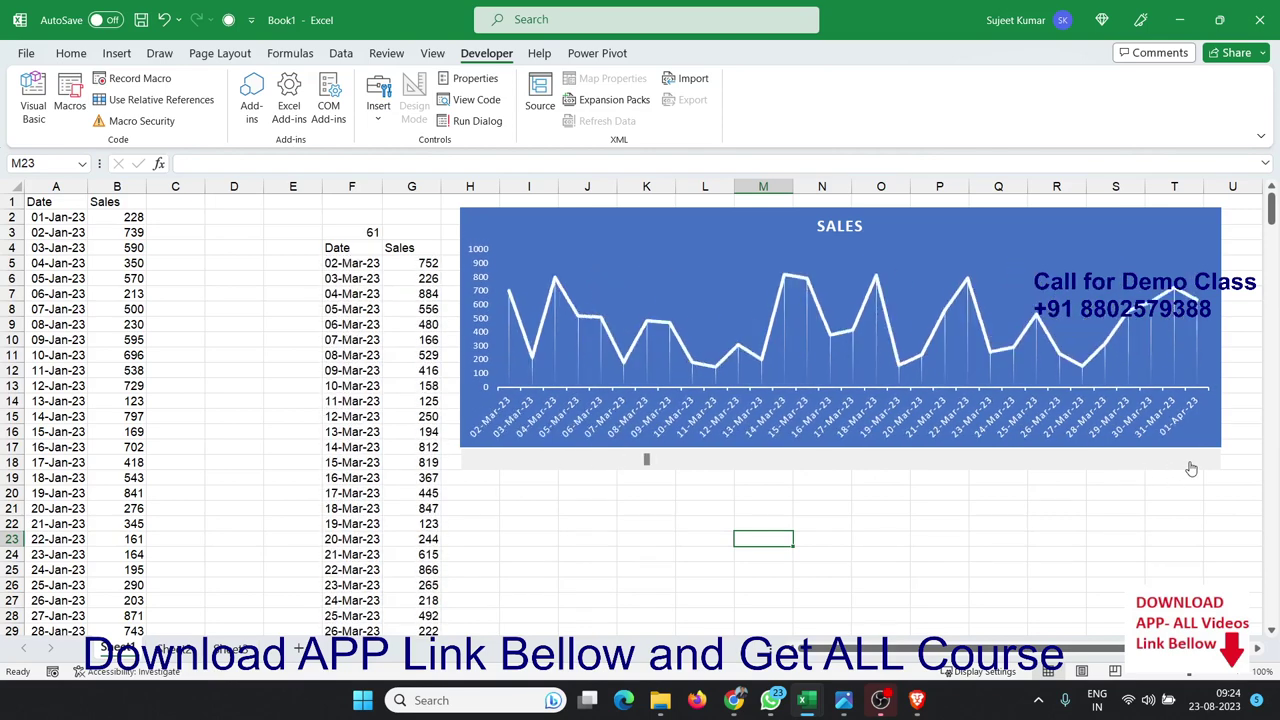
pyautogui.click(1191, 468)
pyautogui.click(1191, 468)
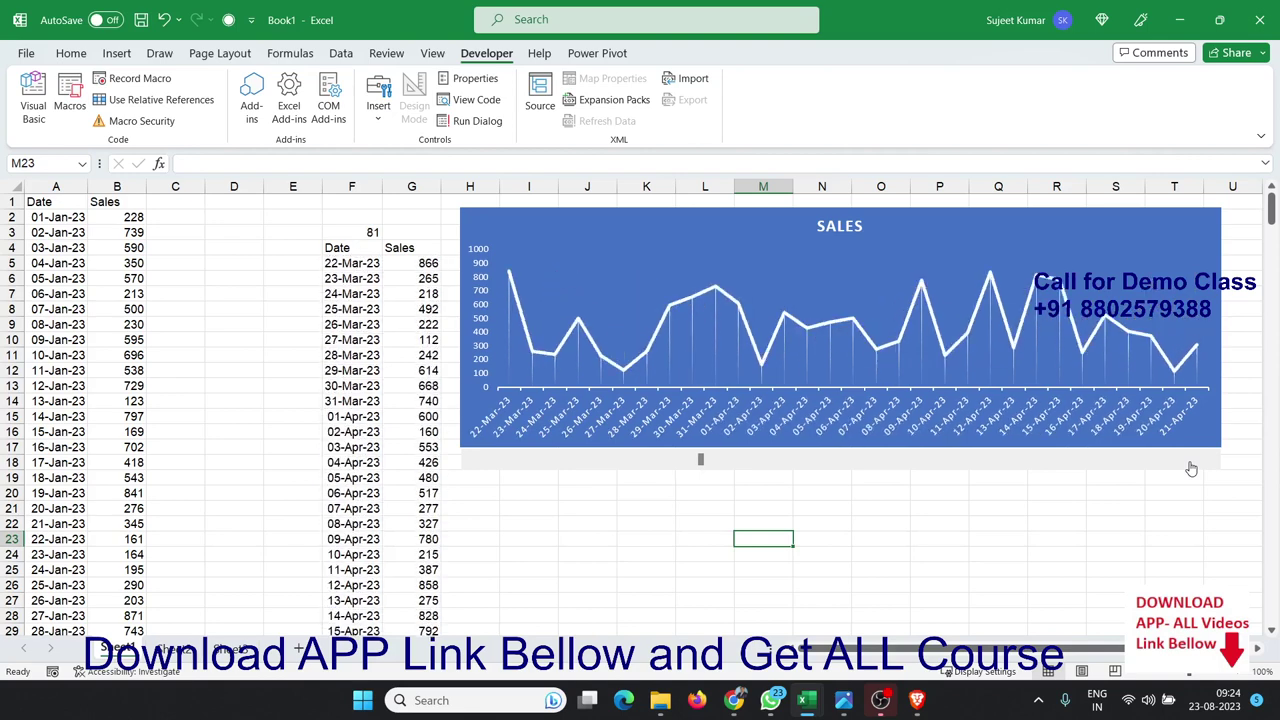
pyautogui.click(1191, 468)
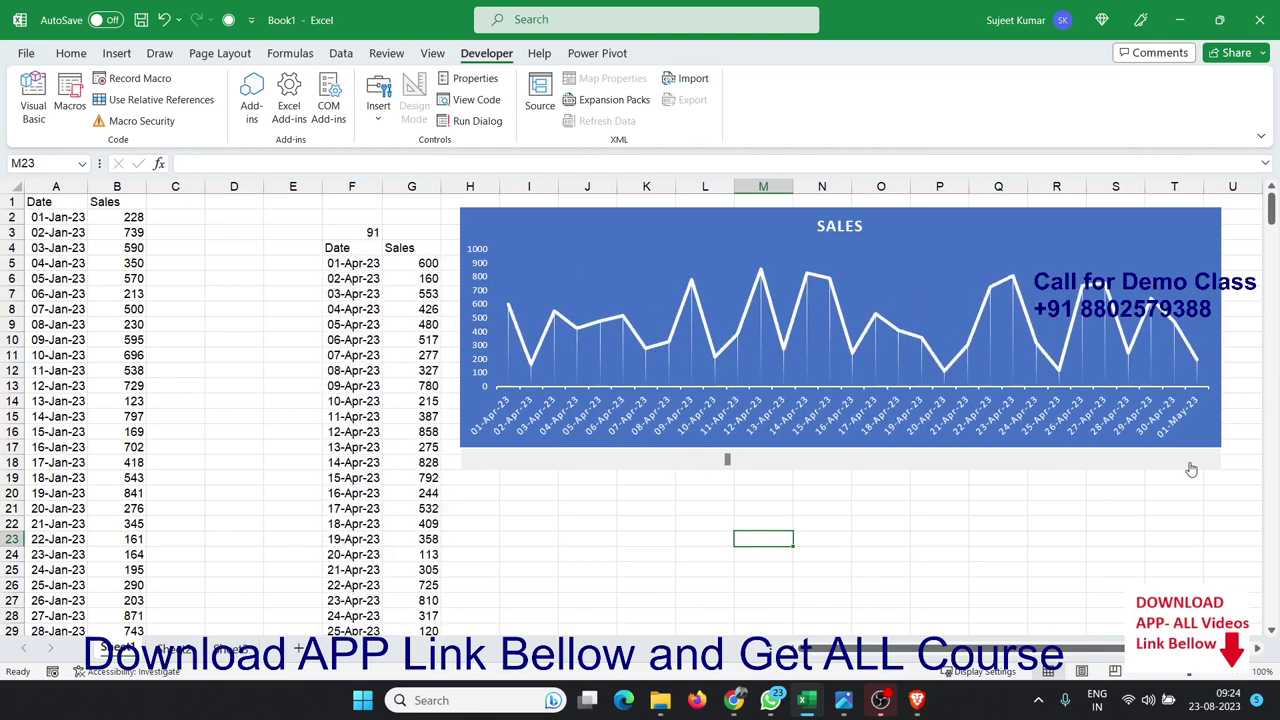
pyautogui.click(1191, 468)
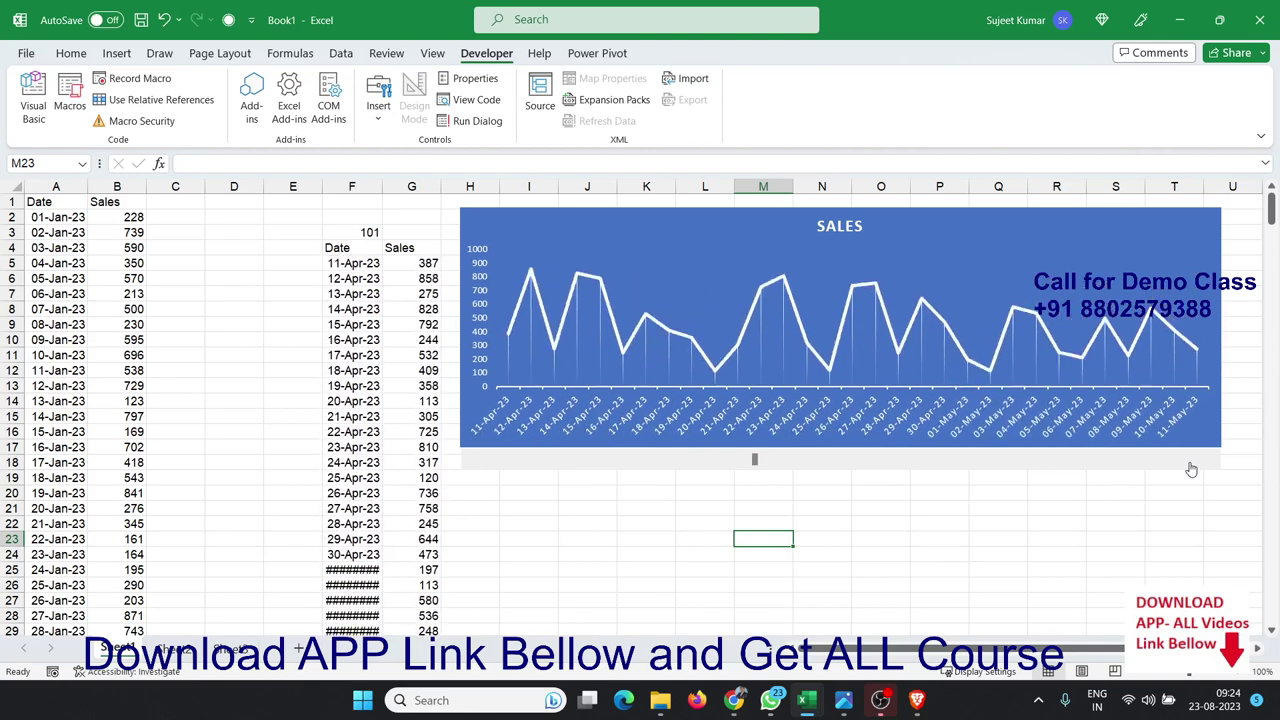
# Step: Change the scroll bar's page change to 30, keeping range 1–265 and link $F$3
pyautogui.rightClick(914, 461)
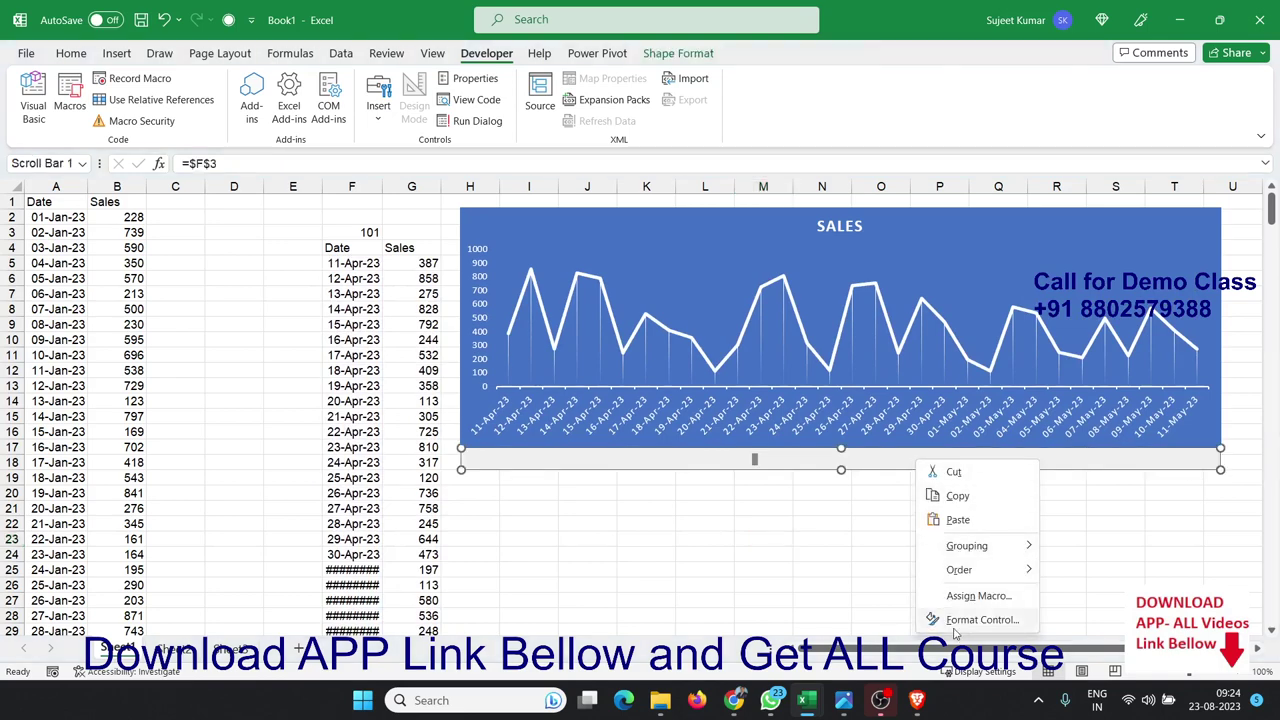
pyautogui.click(960, 621)
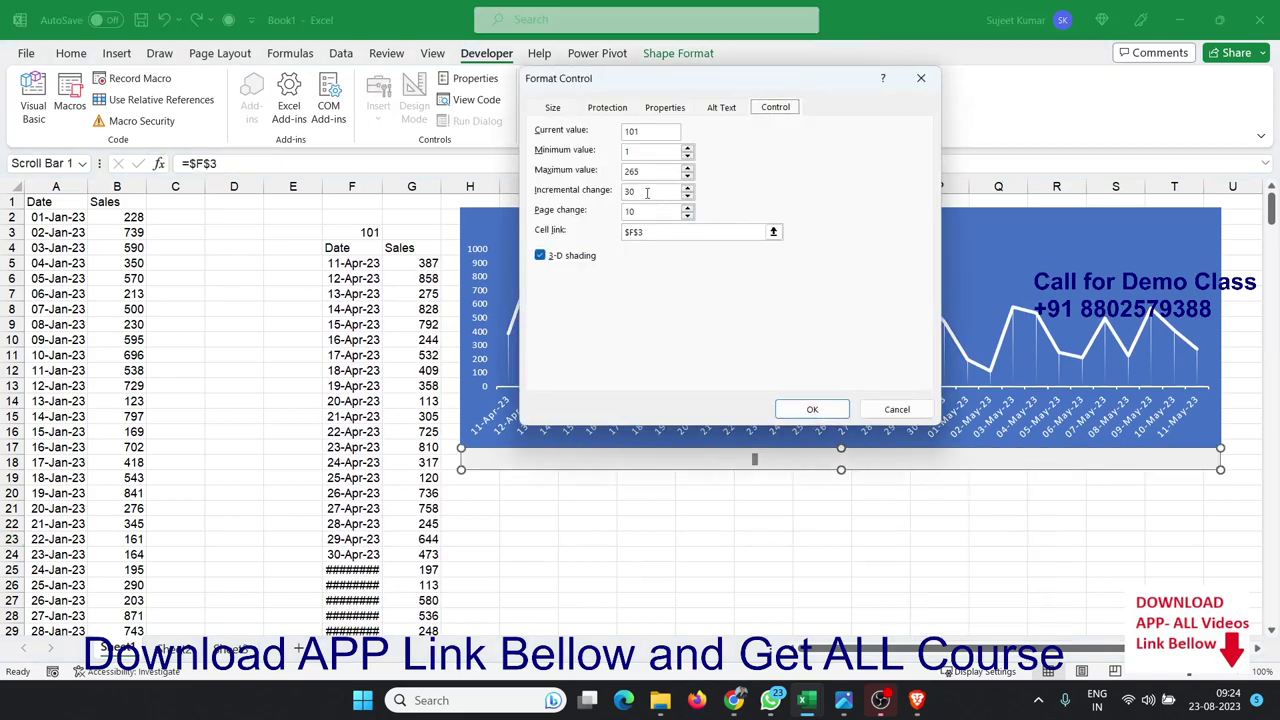
pyautogui.click(644, 190)
pyautogui.press('Tab')
pyautogui.click(800, 408)
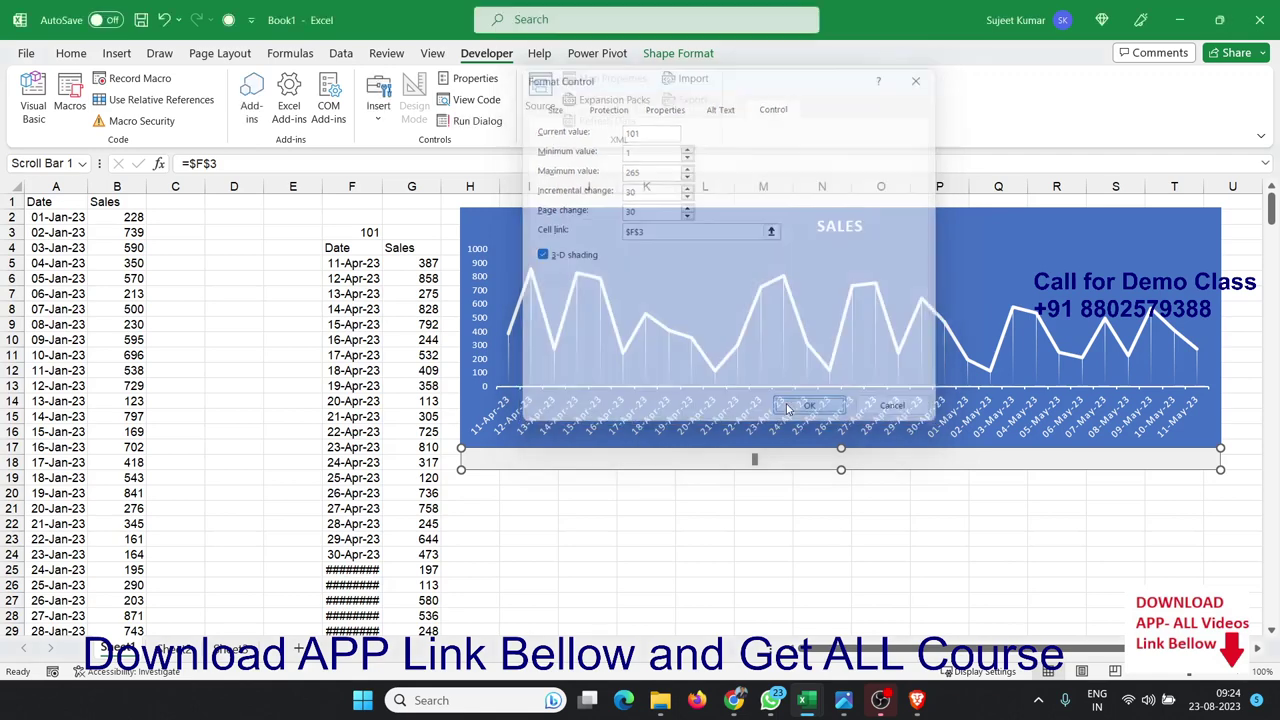
# Step: Test the scroll bar by paging the chart forward in 30-day steps to the last dates
pyautogui.click(845, 492)
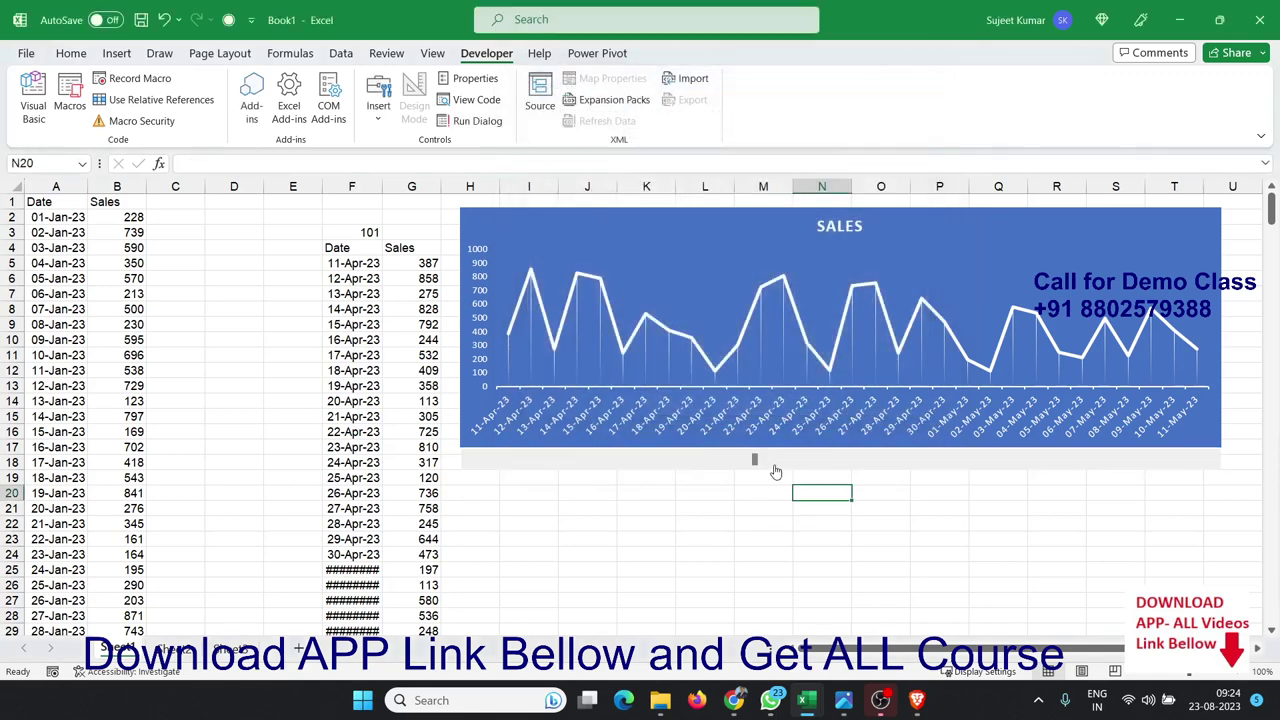
pyautogui.moveTo(758, 461); pyautogui.dragTo(486, 460)
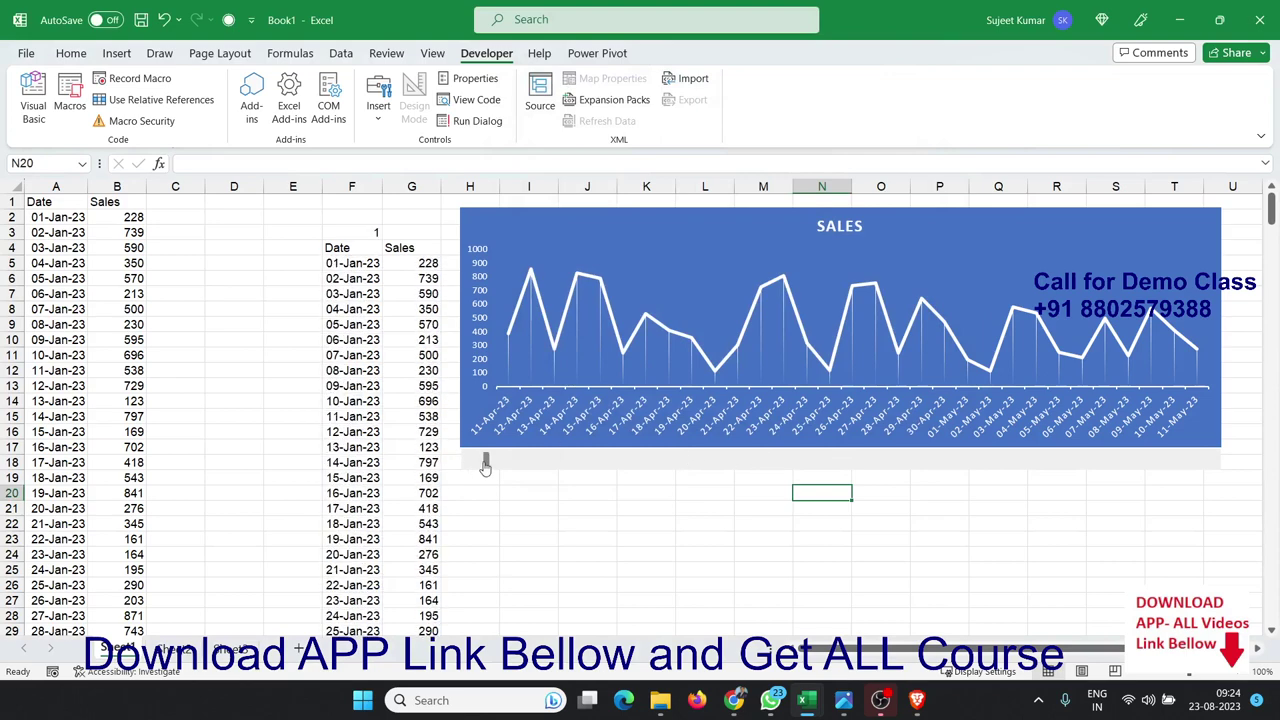
pyautogui.click(567, 464)
pyautogui.click(680, 464)
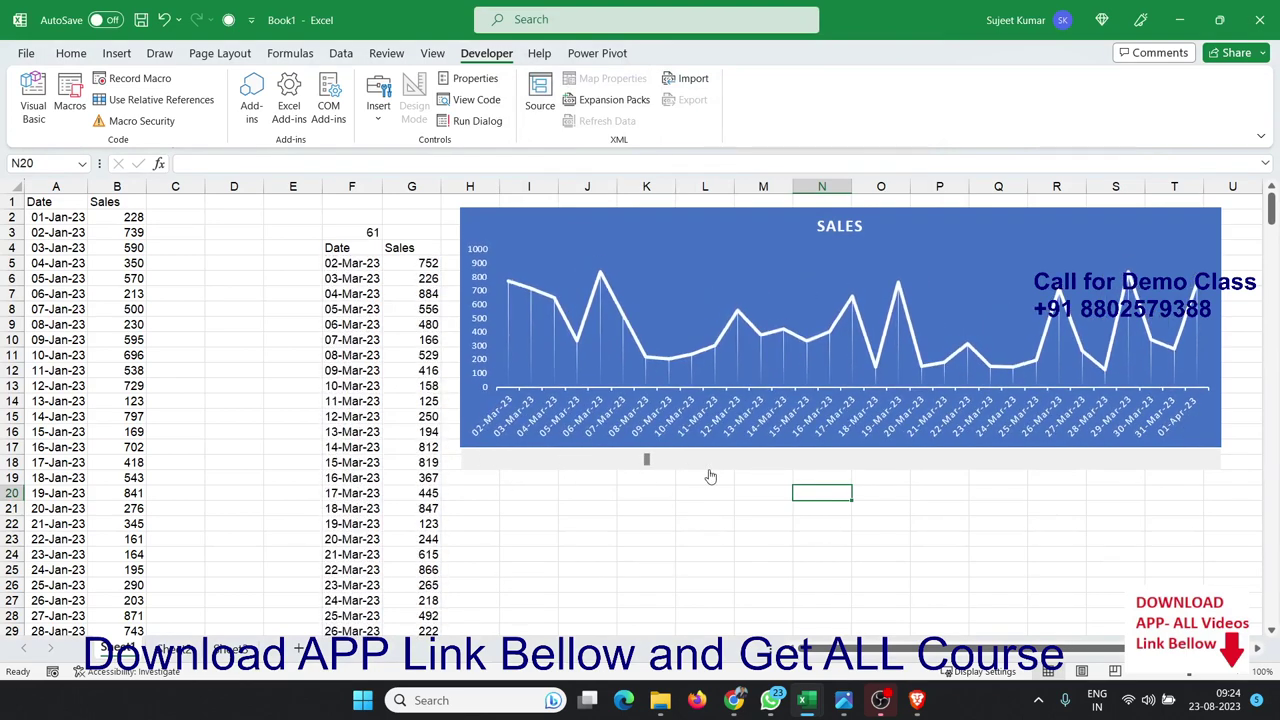
pyautogui.click(740, 464)
pyautogui.click(772, 464)
pyautogui.click(866, 464)
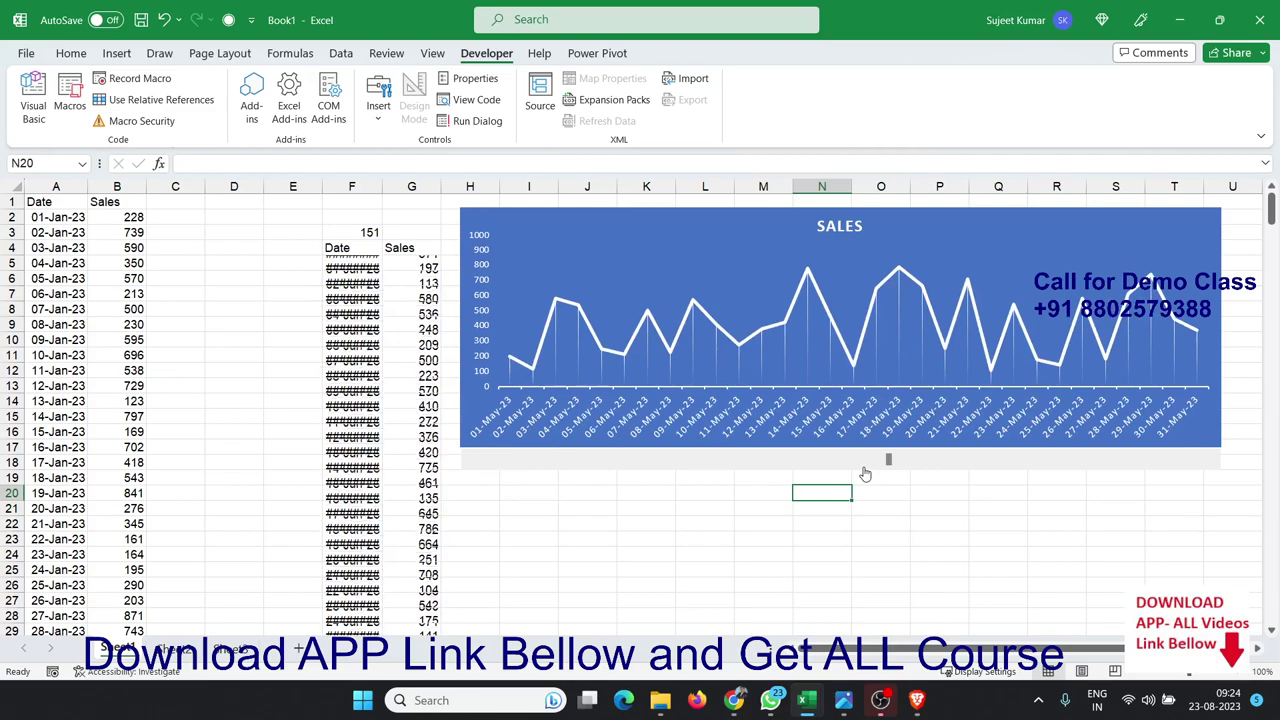
pyautogui.click(950, 464)
pyautogui.click(1020, 462)
pyautogui.click(1150, 466)
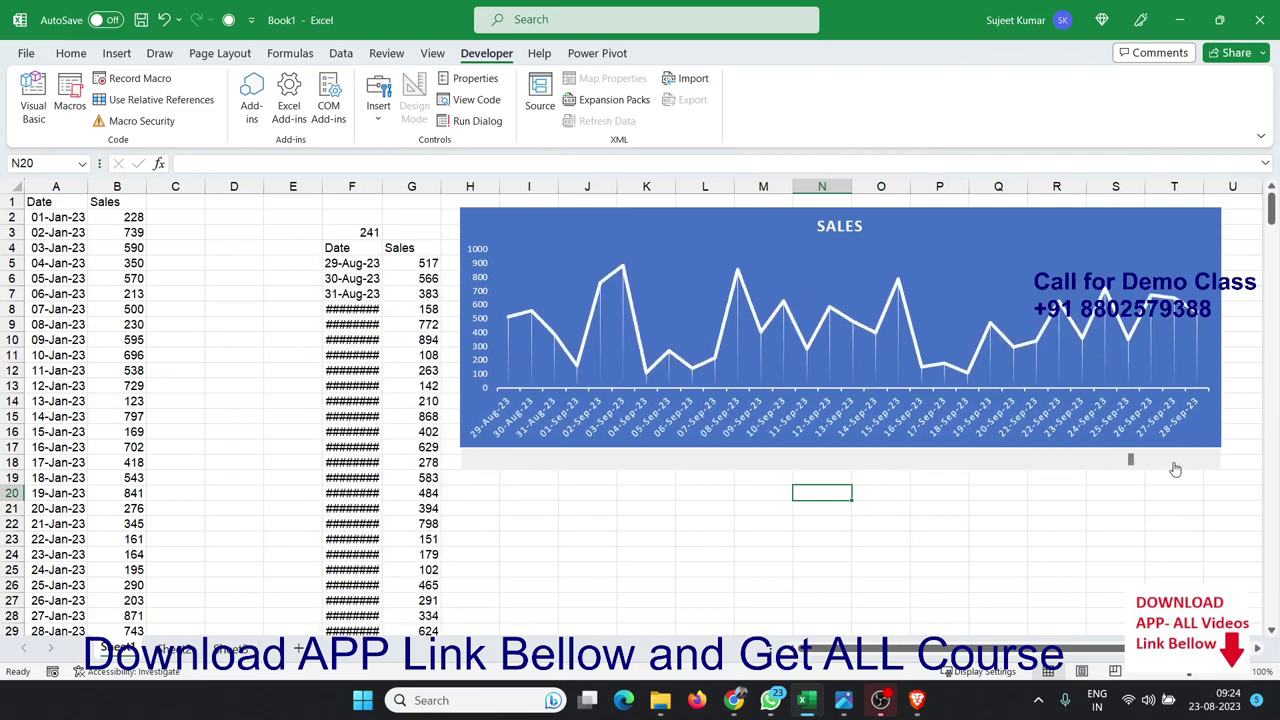
pyautogui.click(1160, 470)
# Step: Page the chart back 30 days at a time to 01-Jan-23
pyautogui.click(972, 461)
pyautogui.click(846, 447)
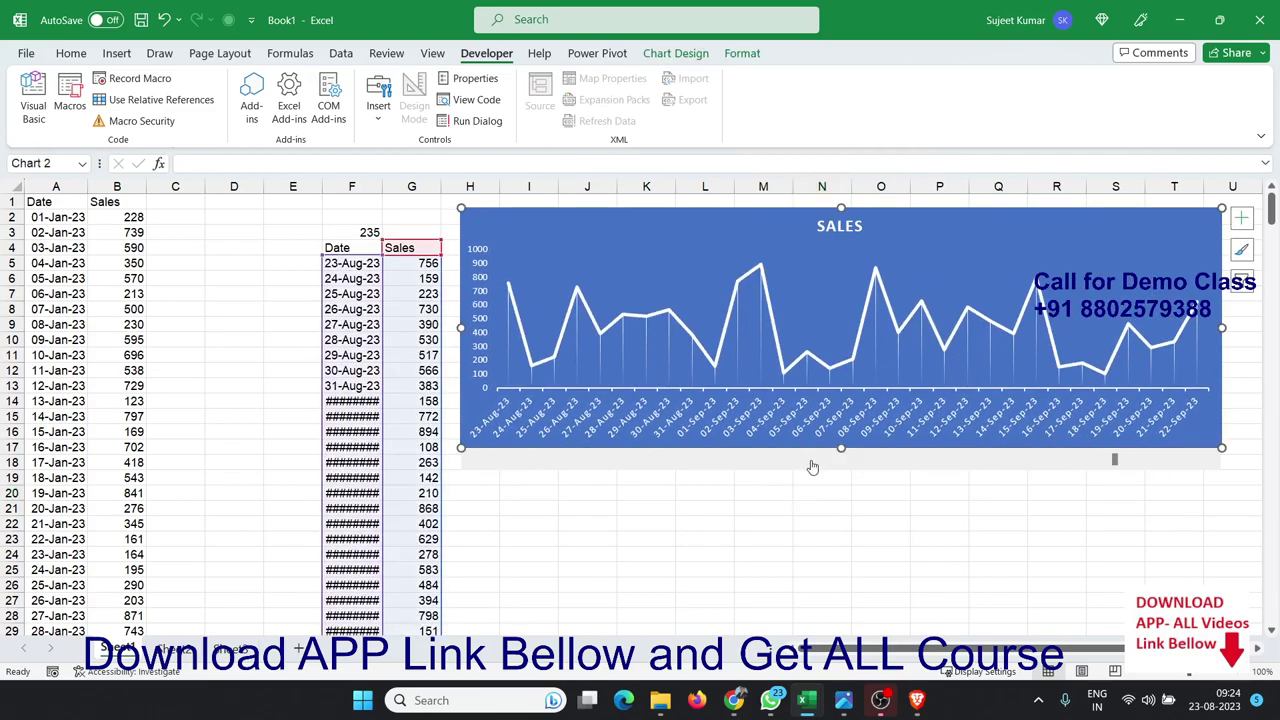
pyautogui.click(753, 460)
pyautogui.click(668, 458)
pyautogui.click(614, 458)
pyautogui.click(586, 458)
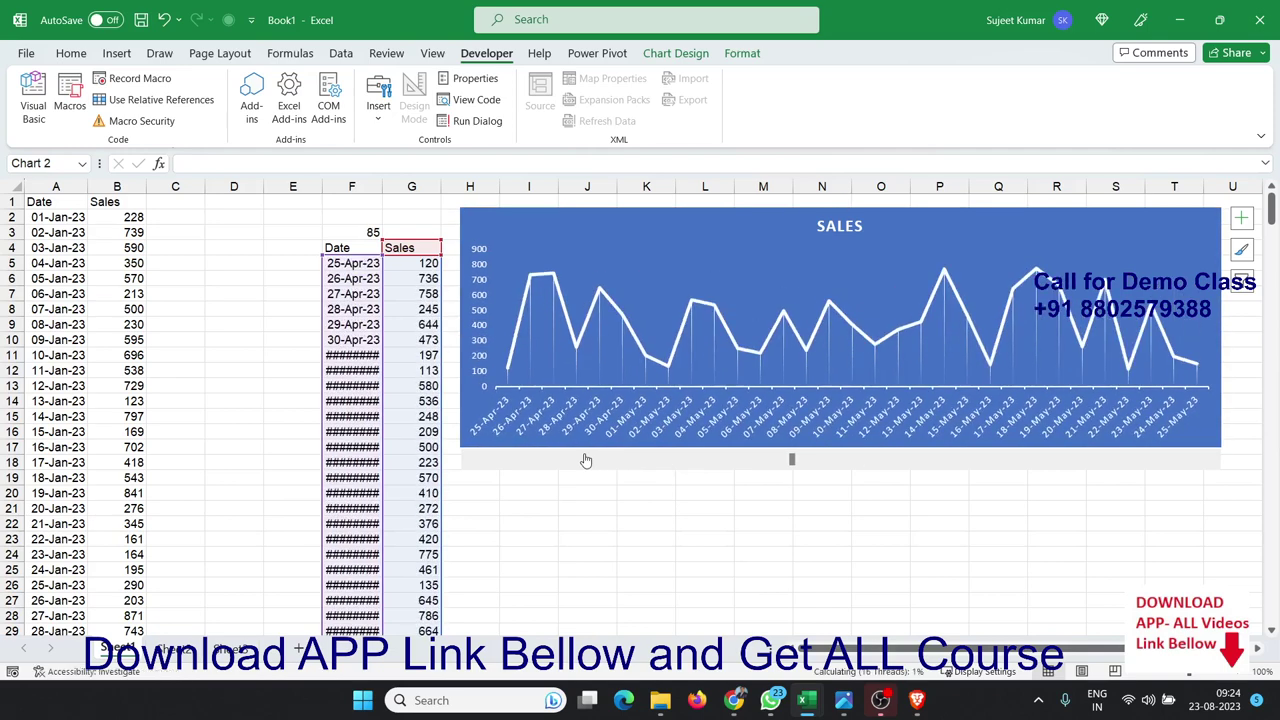
pyautogui.click(551, 457)
pyautogui.click(500, 458)
pyautogui.click(480, 458)
pyautogui.click(486, 458)
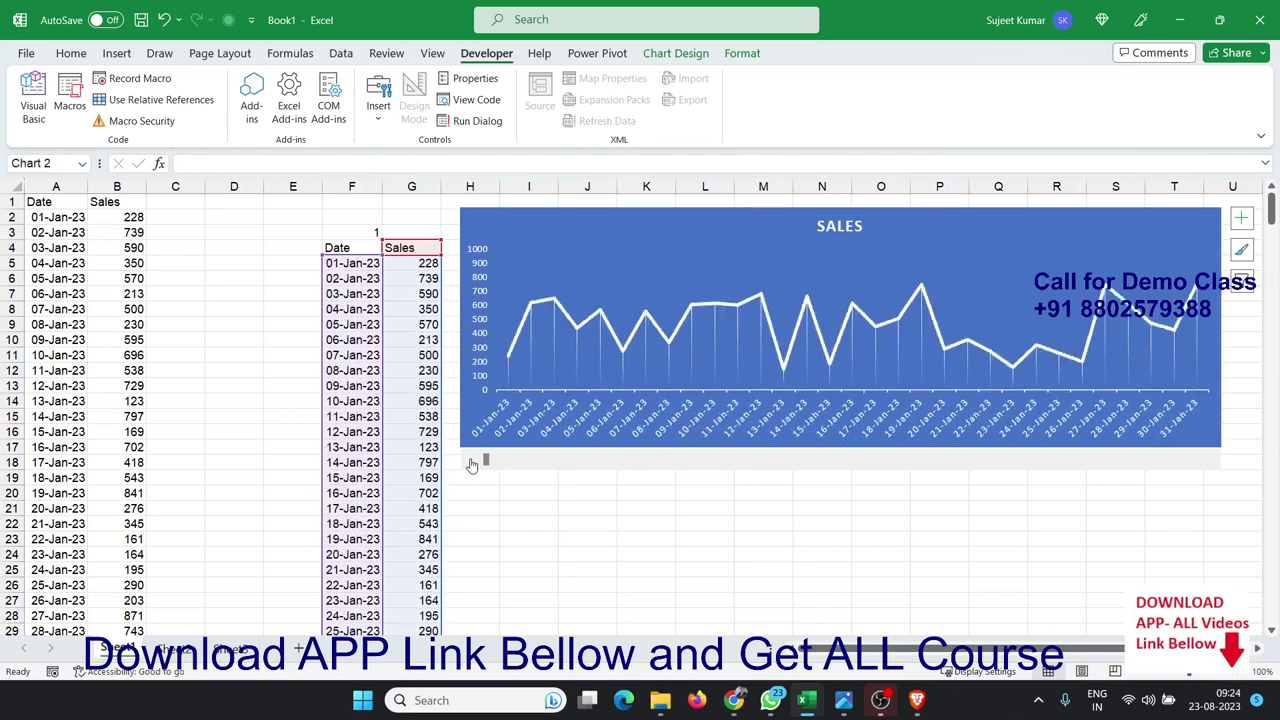
# Step: Select the empty cells H19:I20 below the chart and move the block to the right
pyautogui.moveTo(491, 479); pyautogui.dragTo(536, 496)
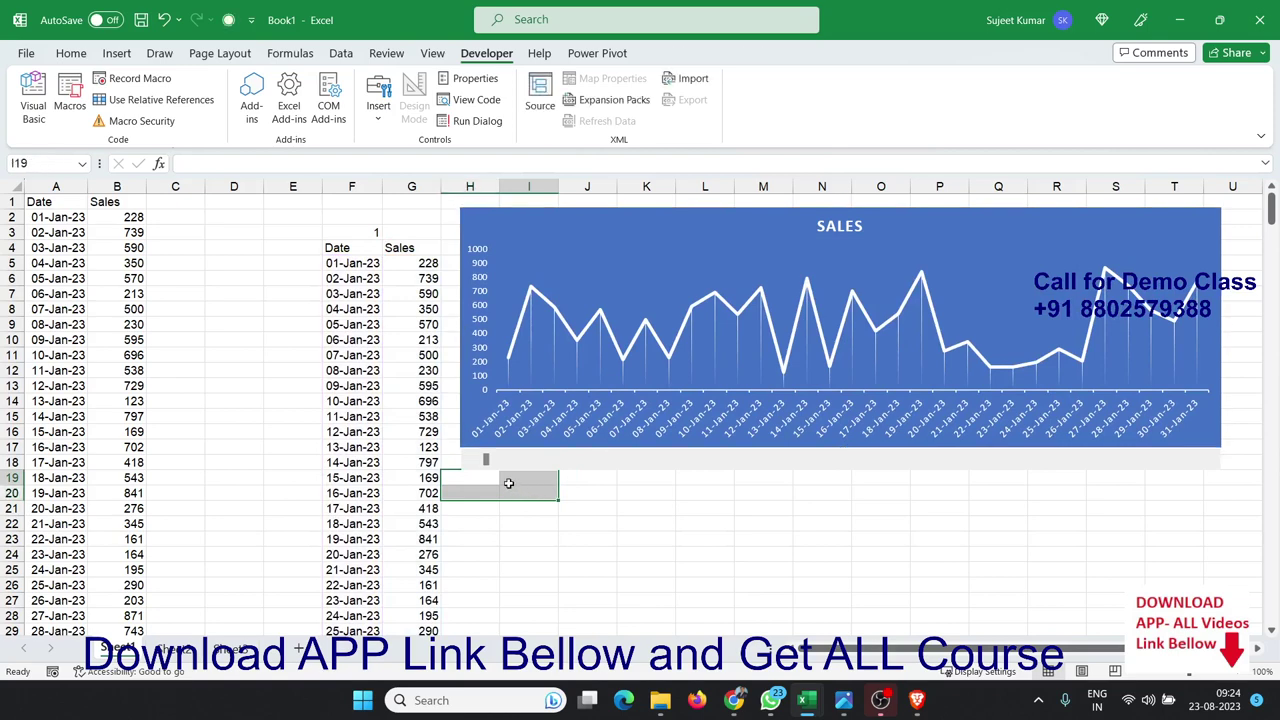
pyautogui.click(512, 480)
pyautogui.moveTo(490, 473); pyautogui.dragTo(518, 490)
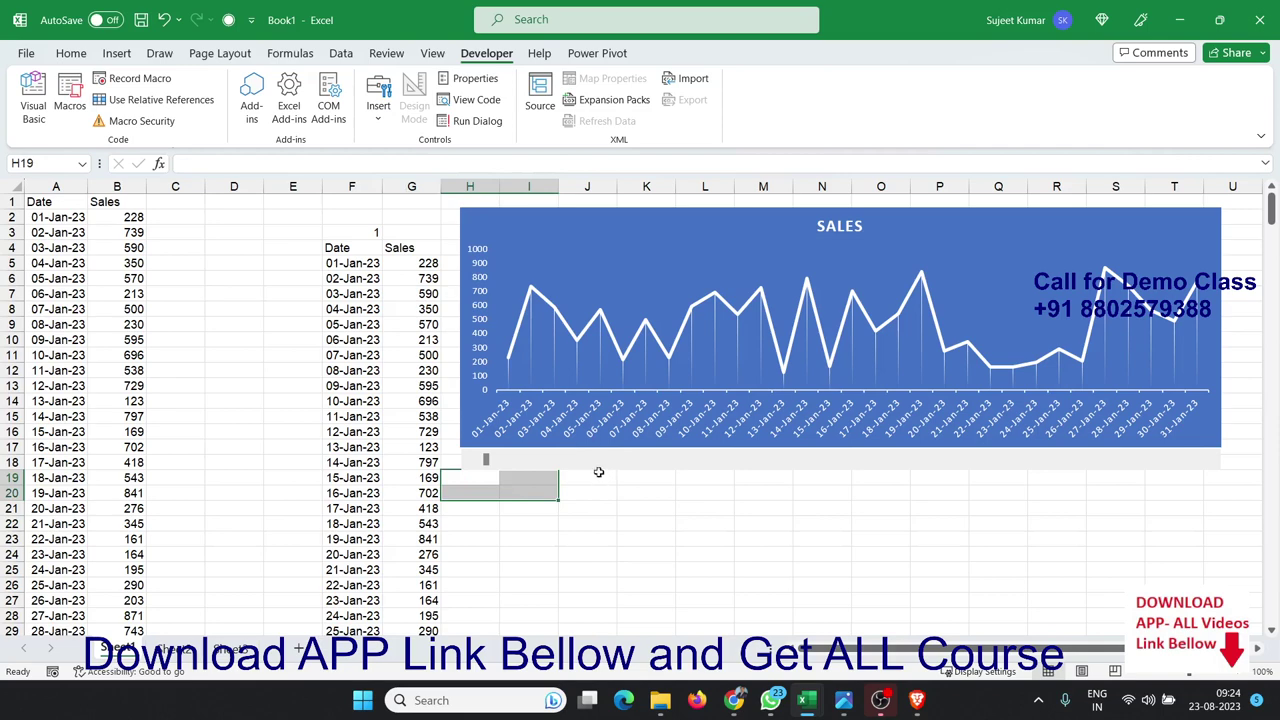
pyautogui.moveTo(598, 477)
pyautogui.mouseDown()
pyautogui.moveTo(634, 494)
pyautogui.moveTo(745, 492)
pyautogui.mouseUp()
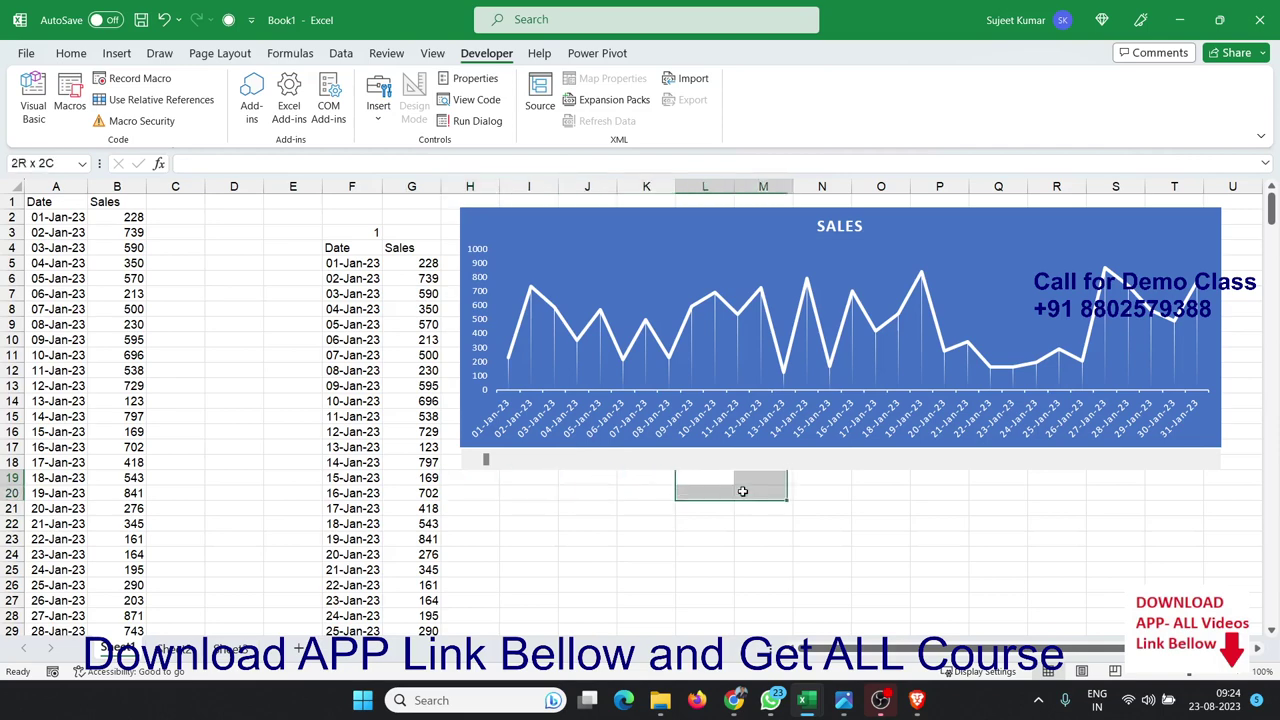
pyautogui.click(808, 491)
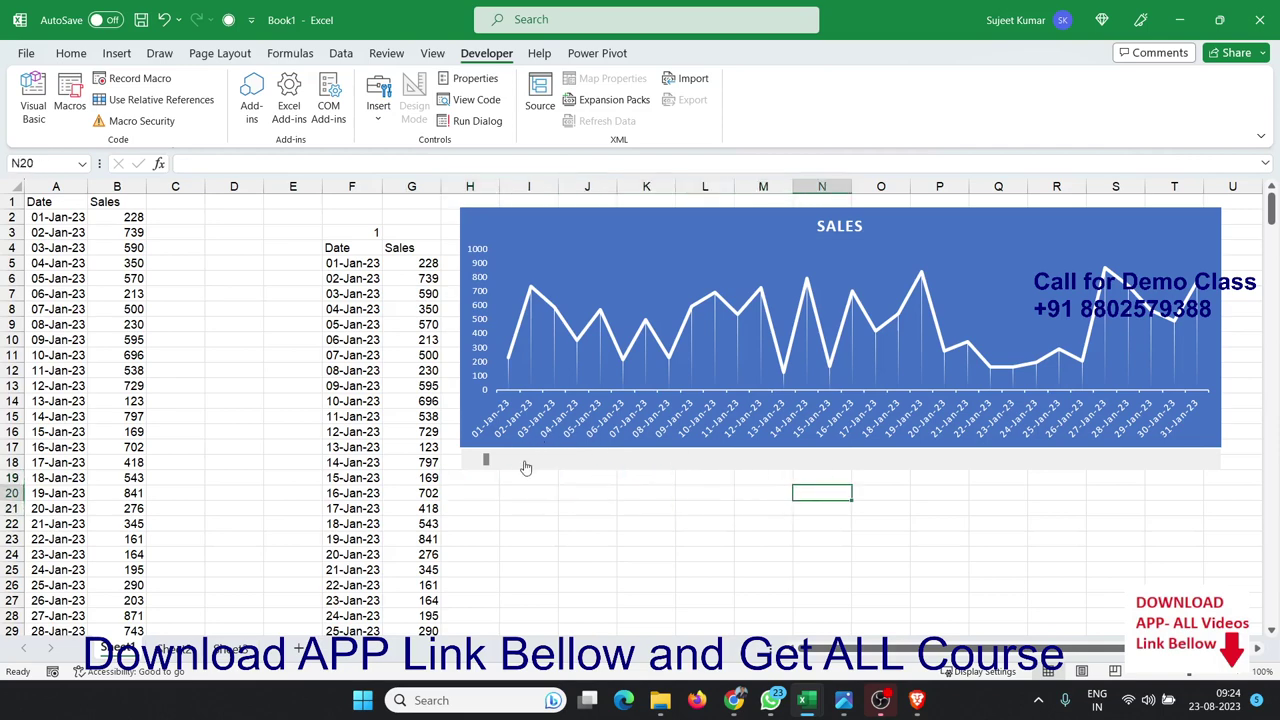
# Step: Page the chart forward again so it shows 30-Jul-23 to 29-Aug-23
pyautogui.moveTo(486, 459); pyautogui.dragTo(565, 461)
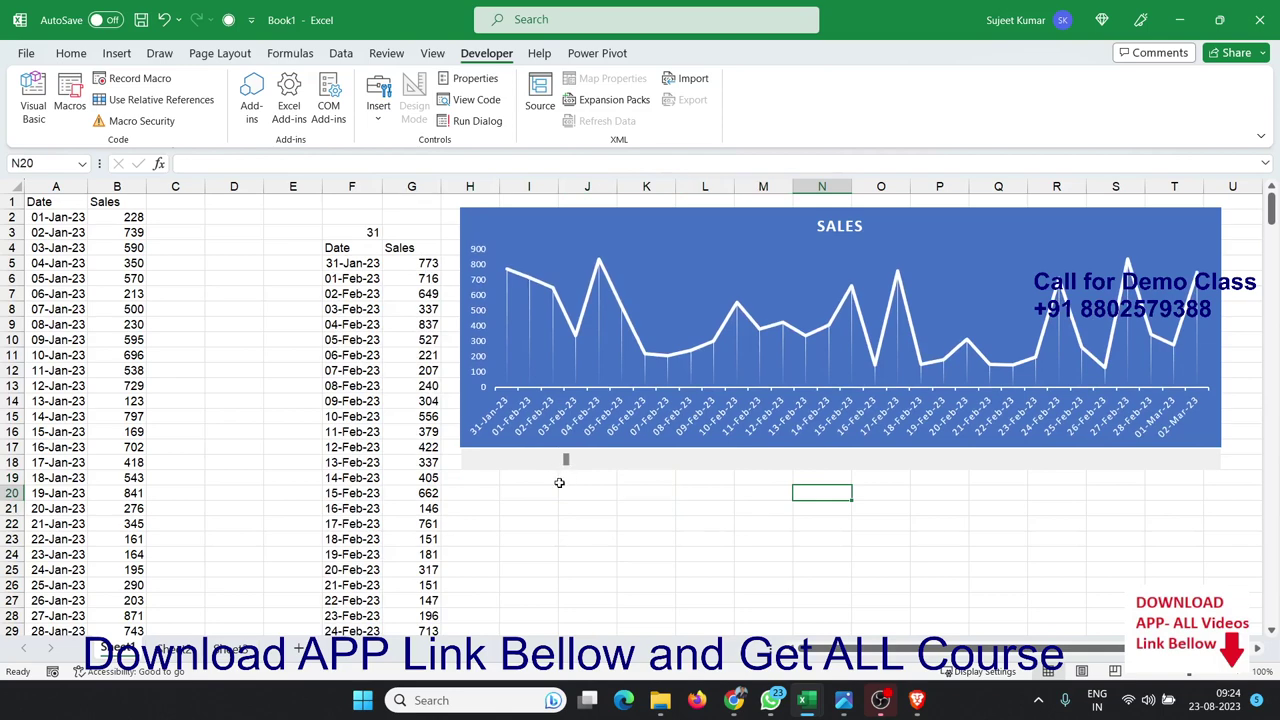
pyautogui.click(640, 460)
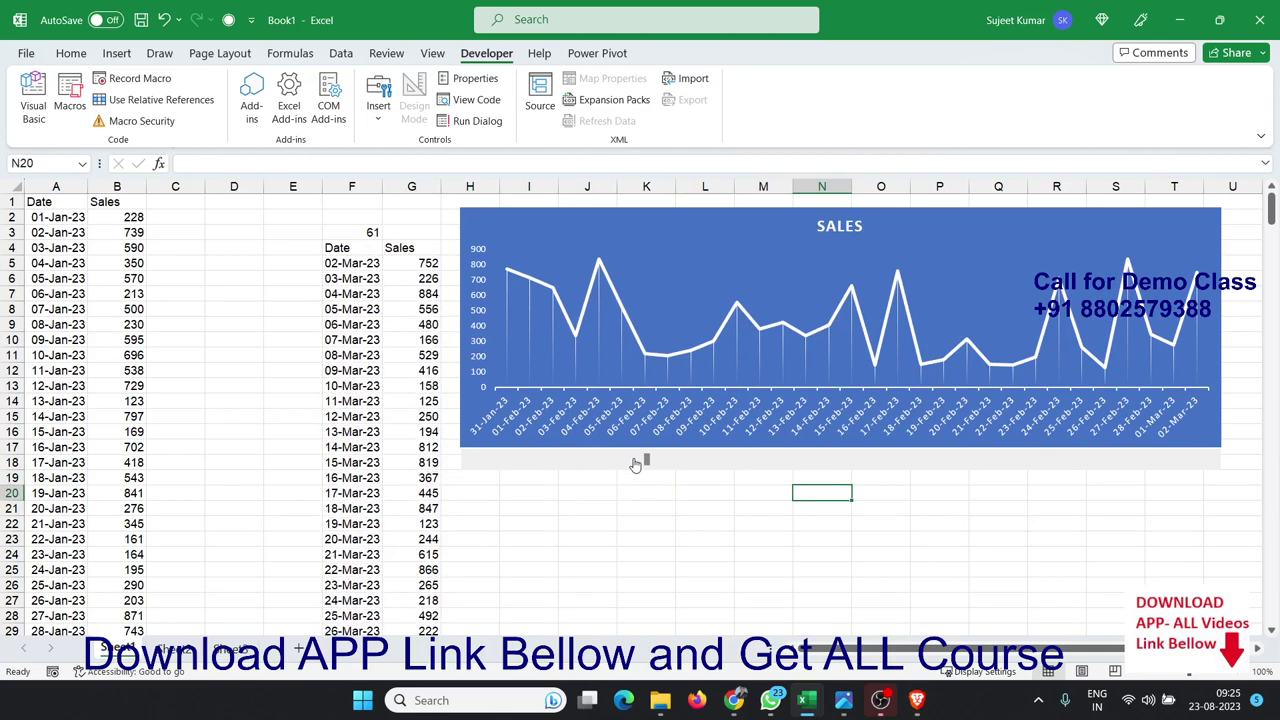
pyautogui.click(688, 460)
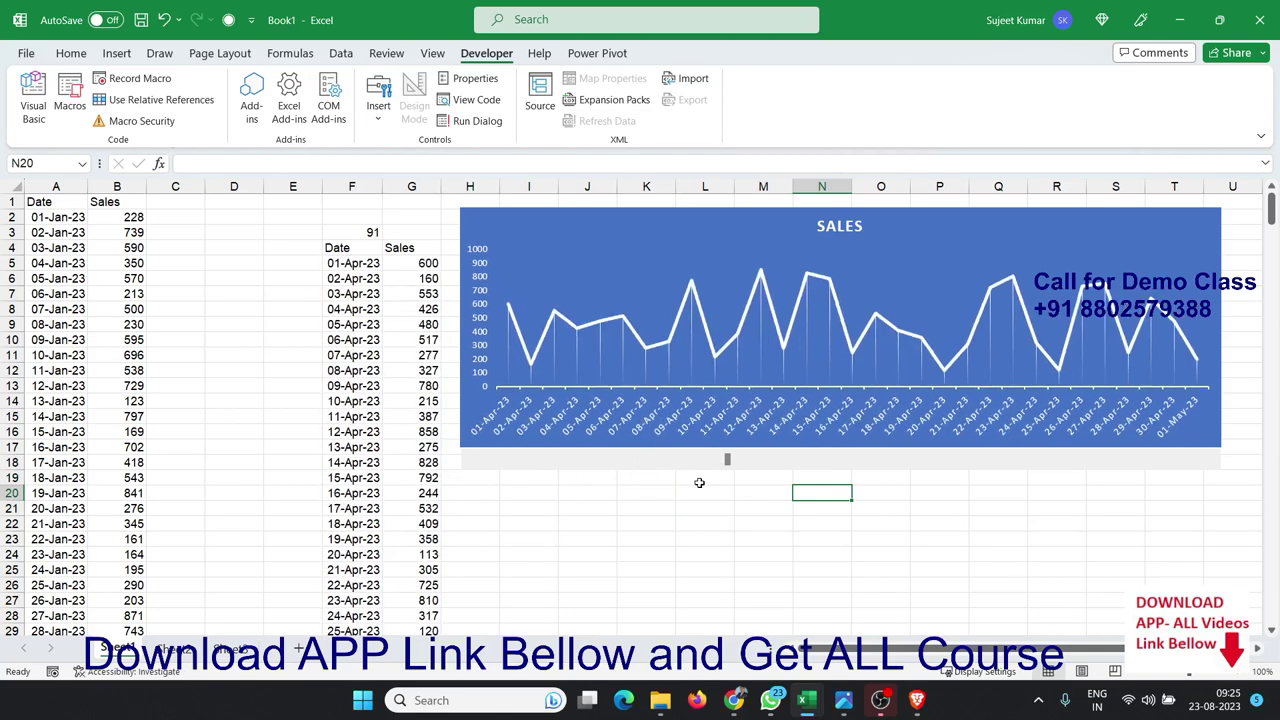
pyautogui.click(790, 462)
pyautogui.click(825, 462)
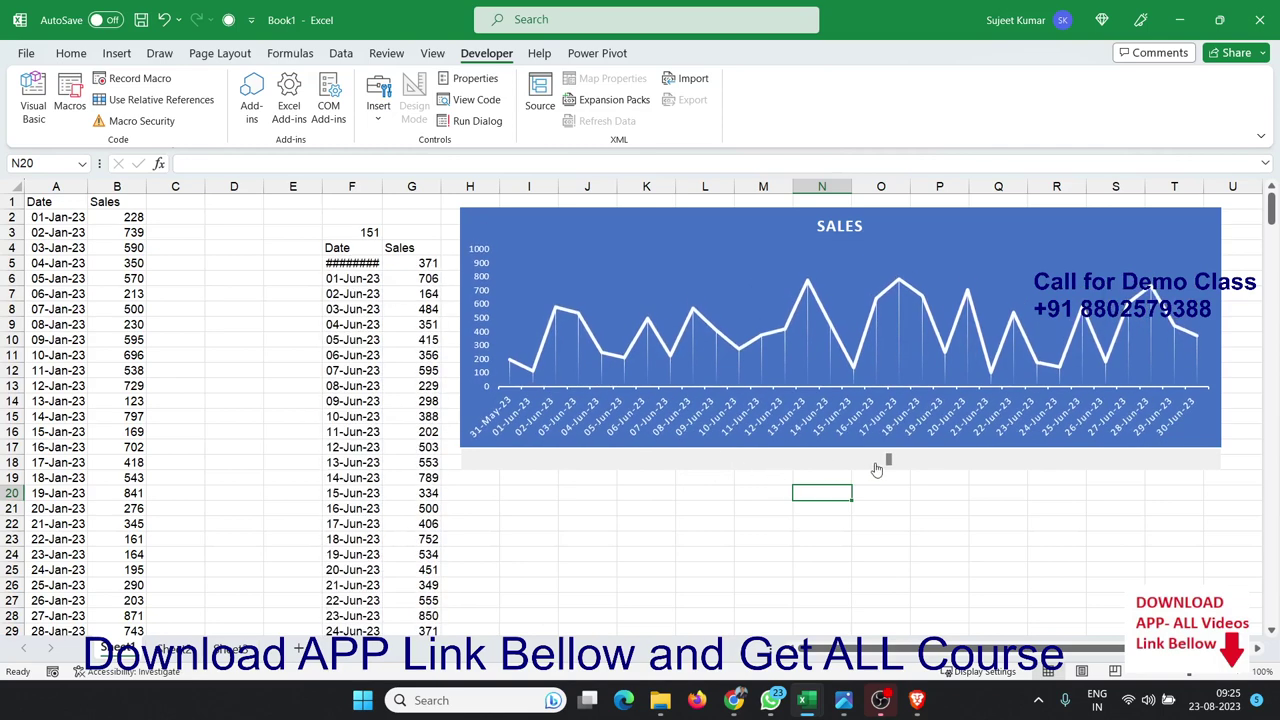
pyautogui.click(915, 462)
pyautogui.click(995, 474)
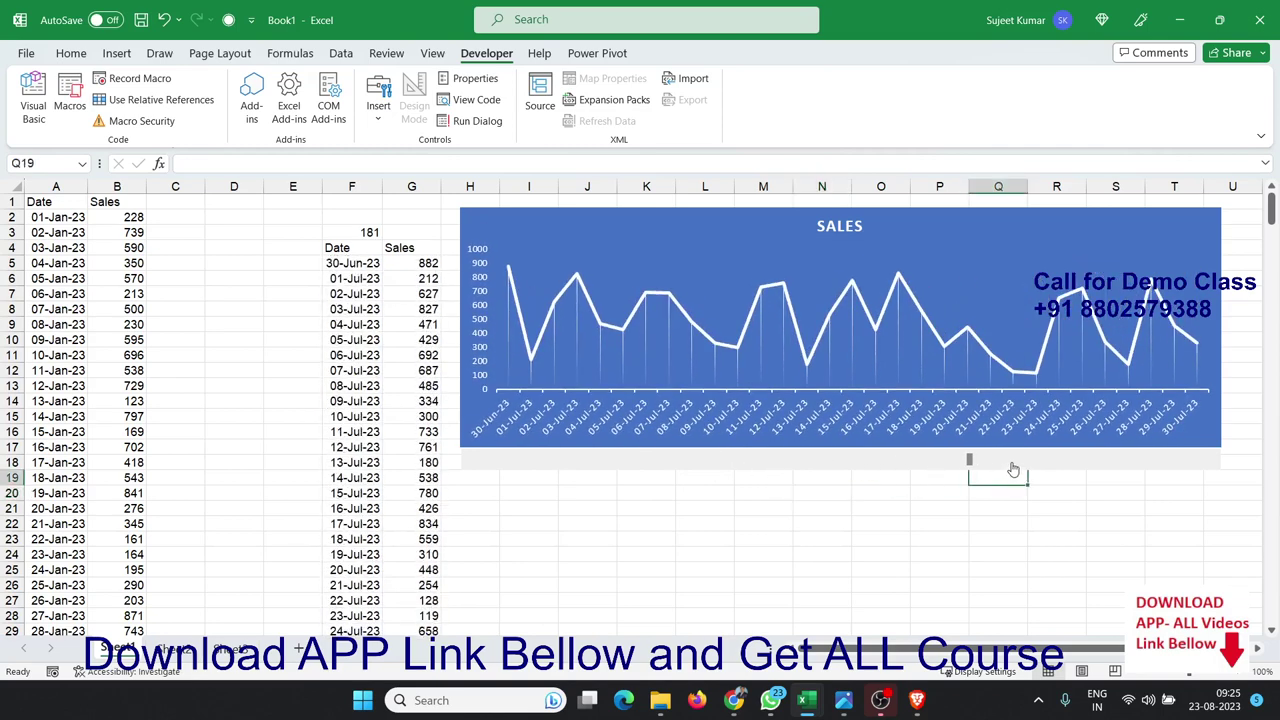
pyautogui.click(1011, 462)
pyautogui.moveTo(495, 478)
pyautogui.mouseDown()
pyautogui.moveTo(1133, 517)
pyautogui.moveTo(1147, 506)
pyautogui.mouseUp()
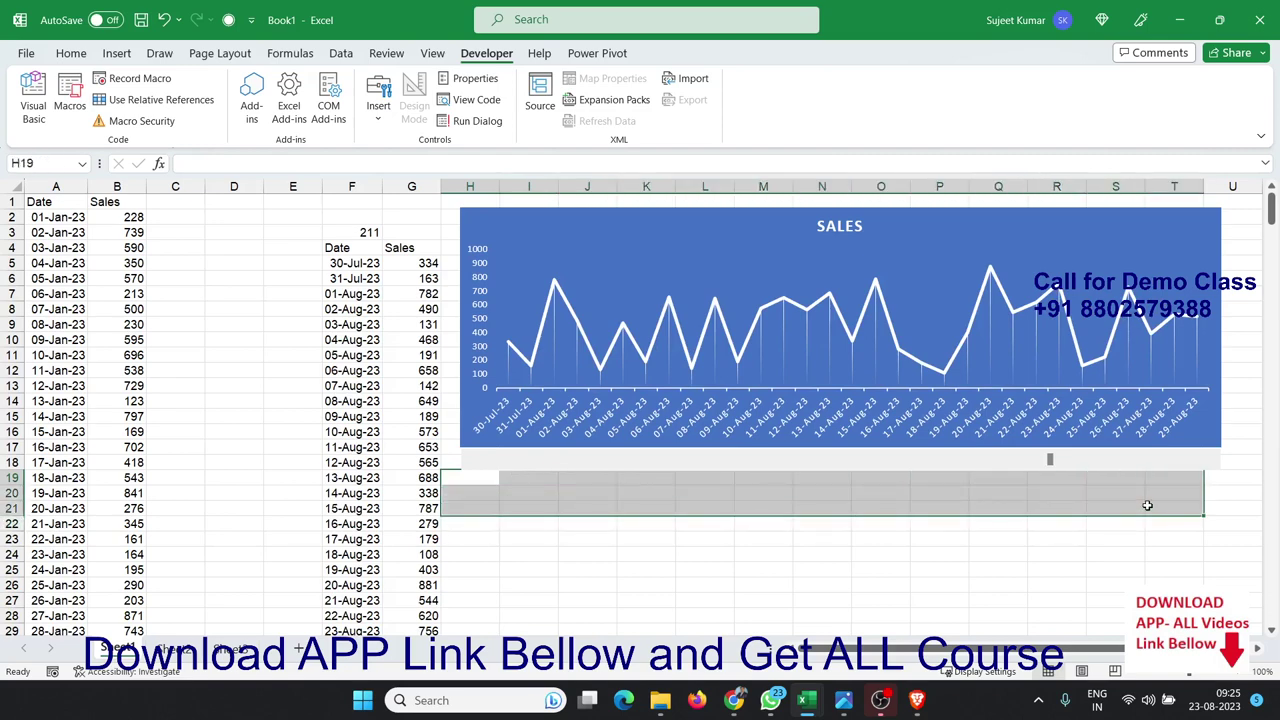
pyautogui.click(1125, 521)
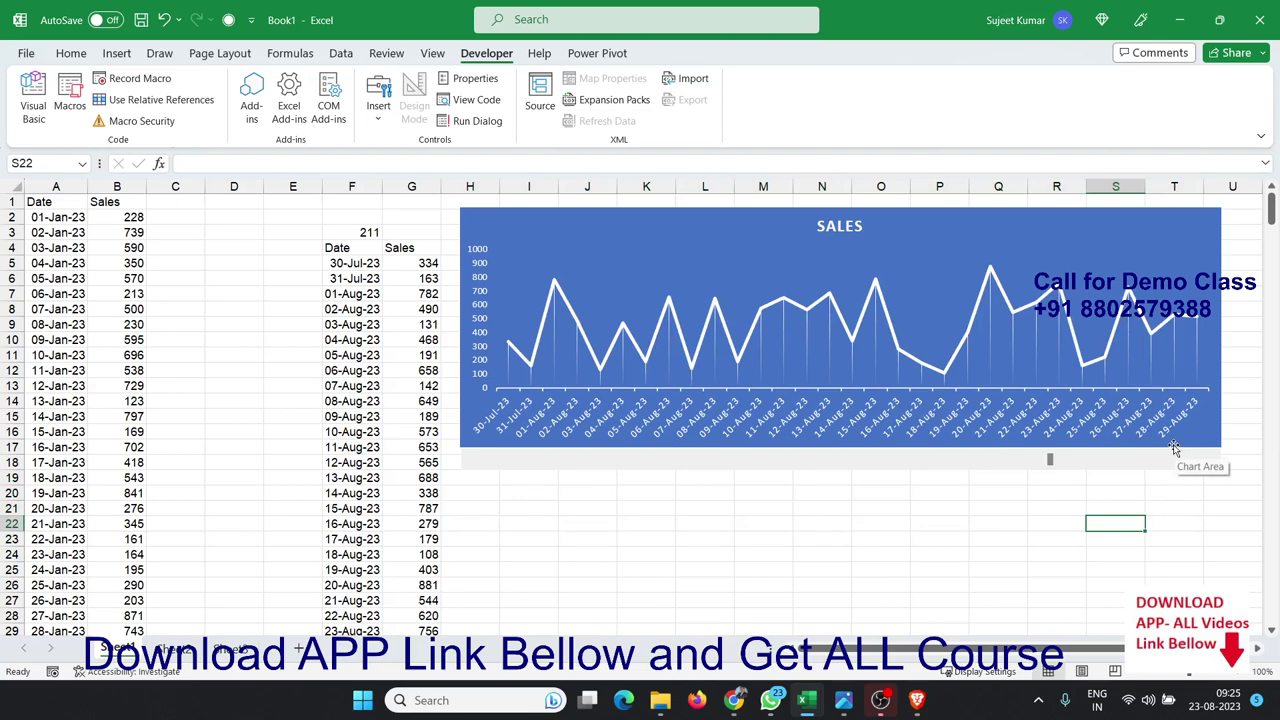
# Step: Review the Dashboard-11 workbook's Dashboard and Data sheets, then open the 5thAug.jpg flyer in Photos
pyautogui.moveTo(807, 702)
pyautogui.click(776, 670)
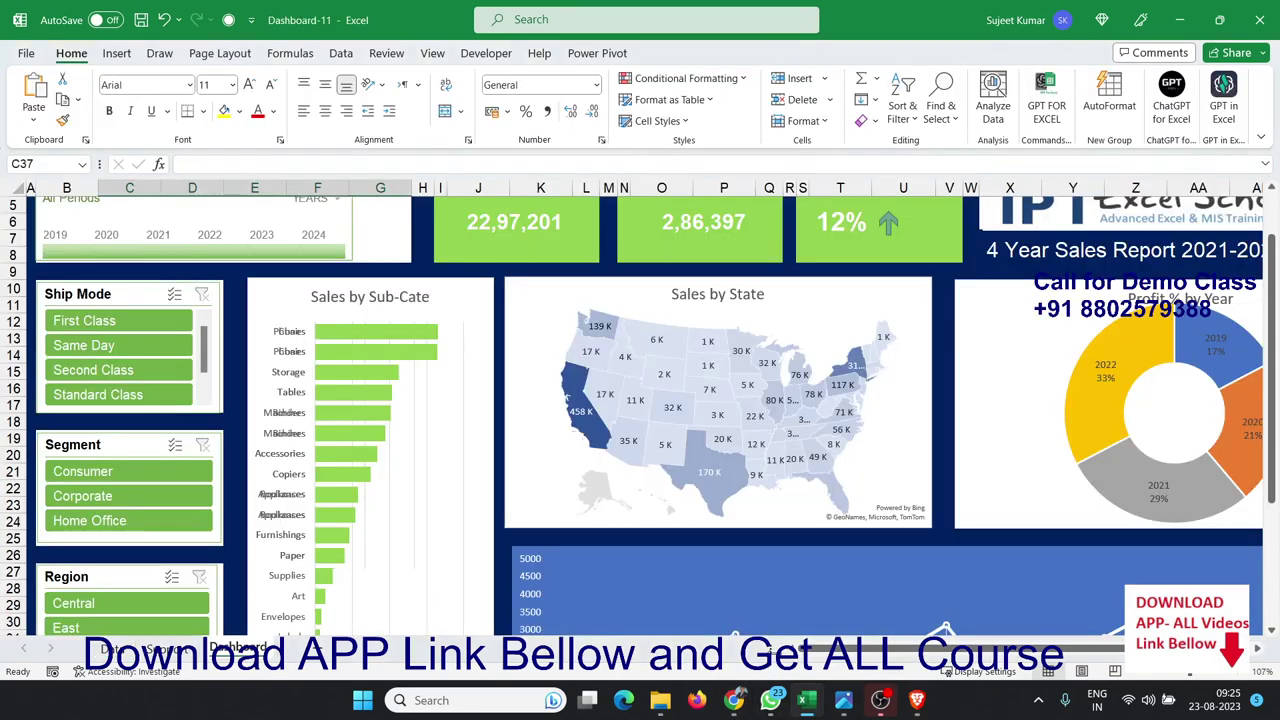
pyautogui.scroll(1, 350, 428)
pyautogui.scroll(-1, 372, 370)
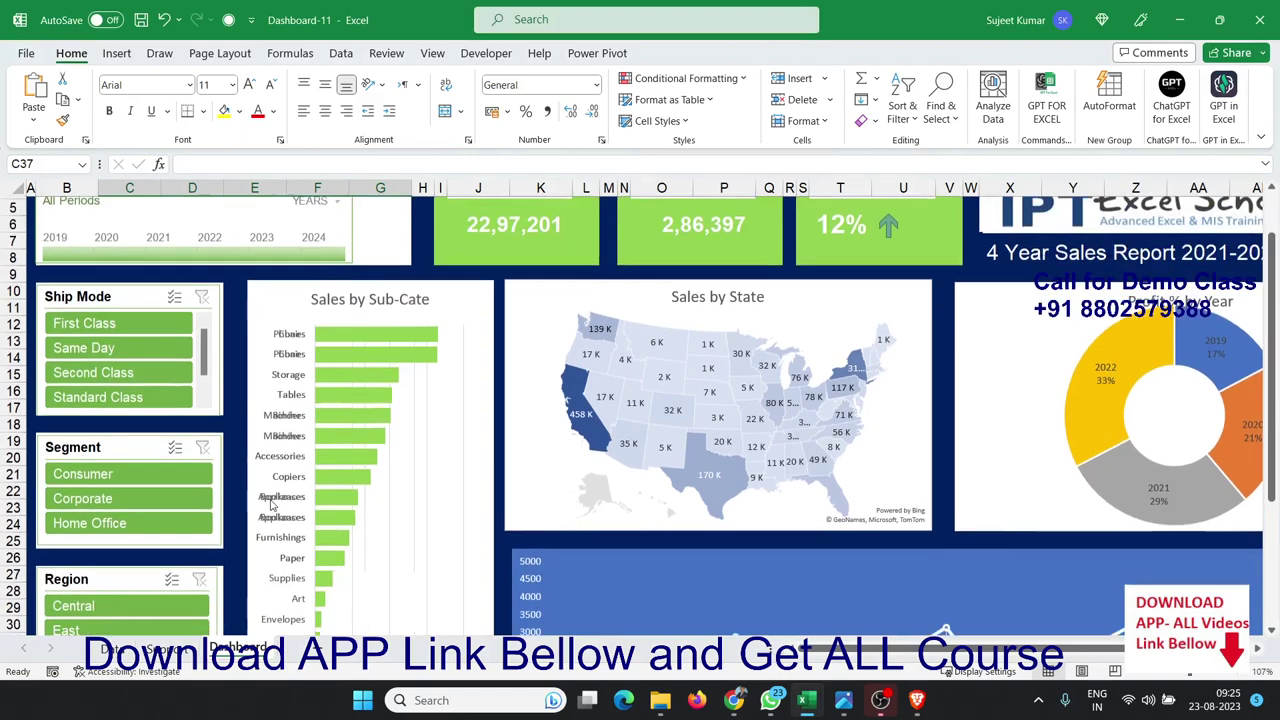
pyautogui.scroll(-3, 248, 524)
pyautogui.click(118, 650)
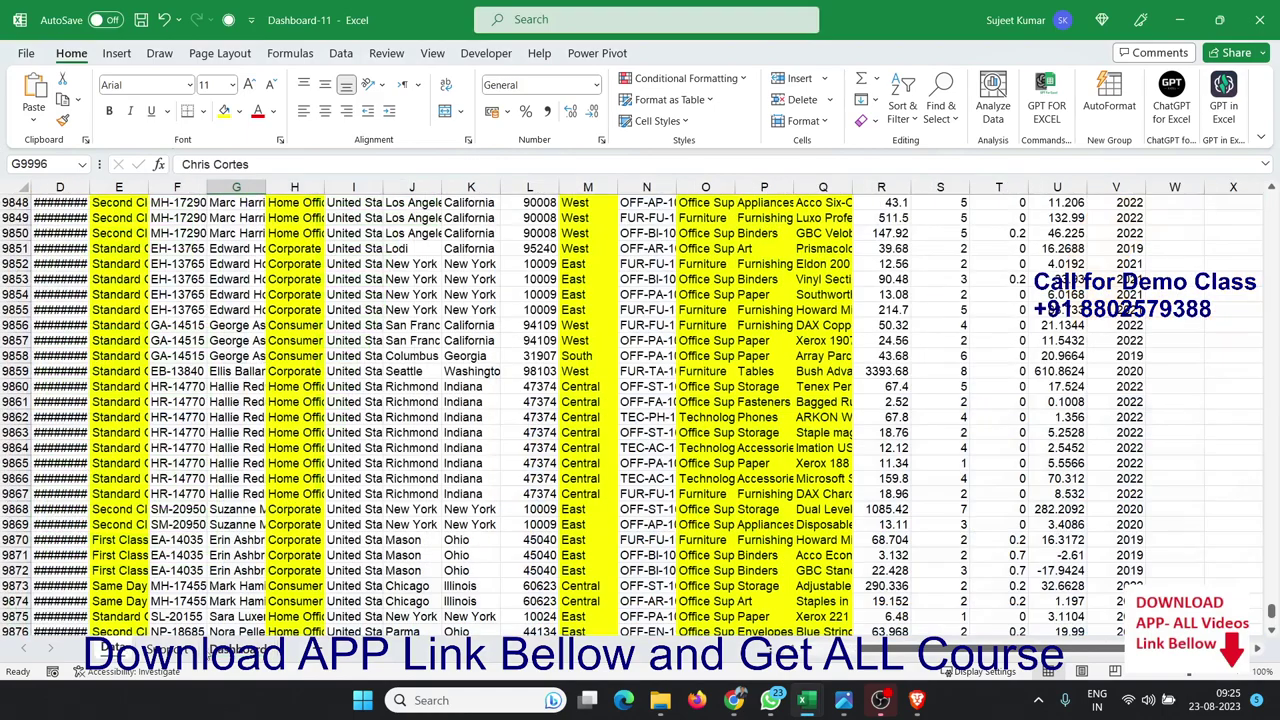
pyautogui.click(214, 650)
pyautogui.scroll(4, 372, 466)
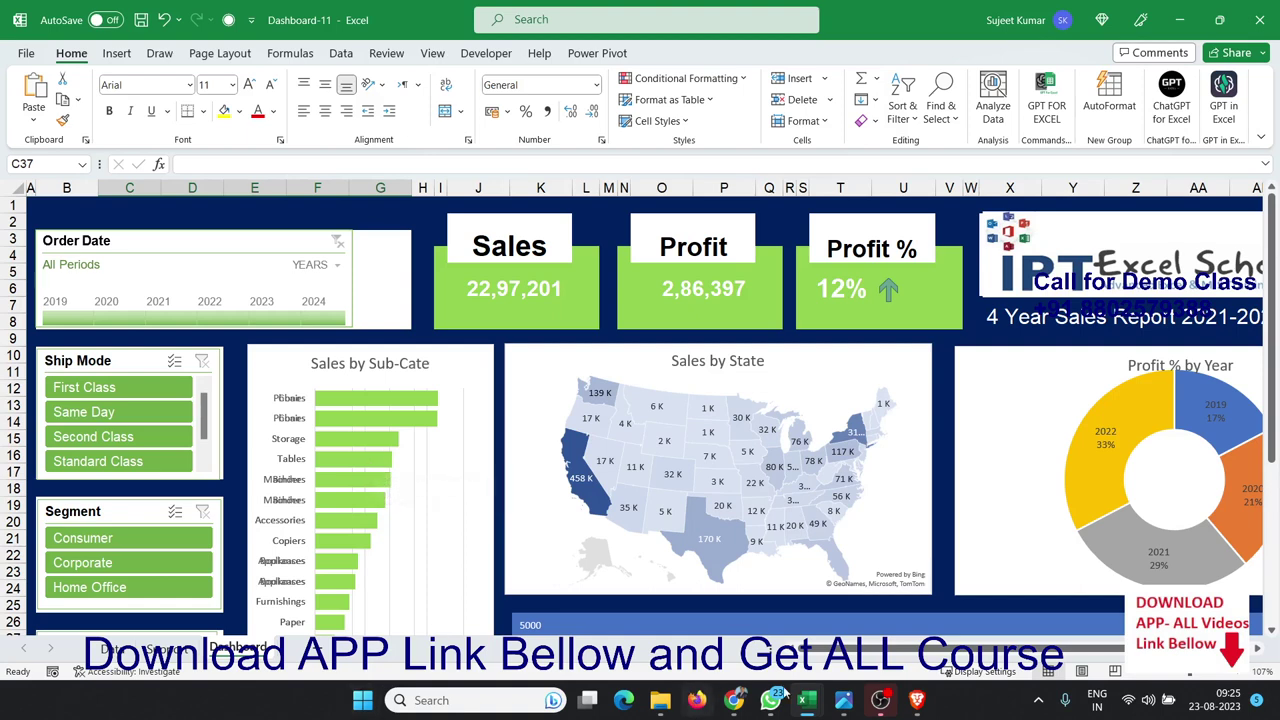
pyautogui.click(845, 705)
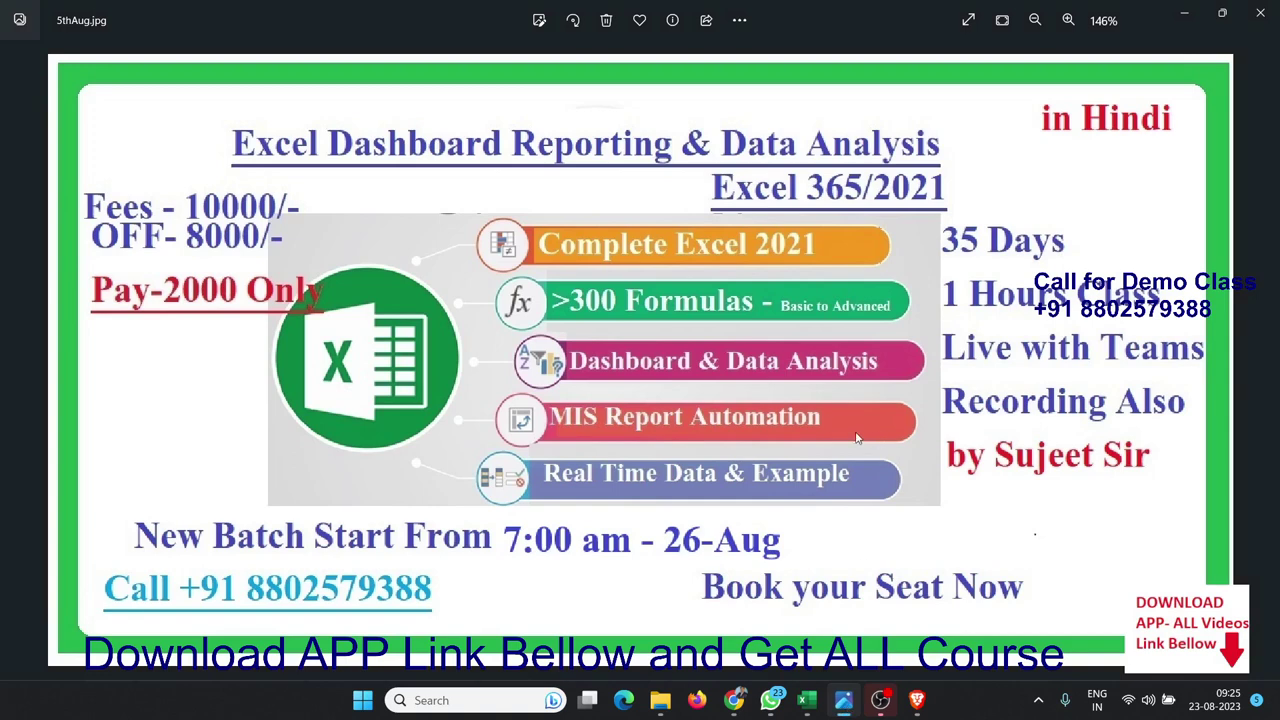